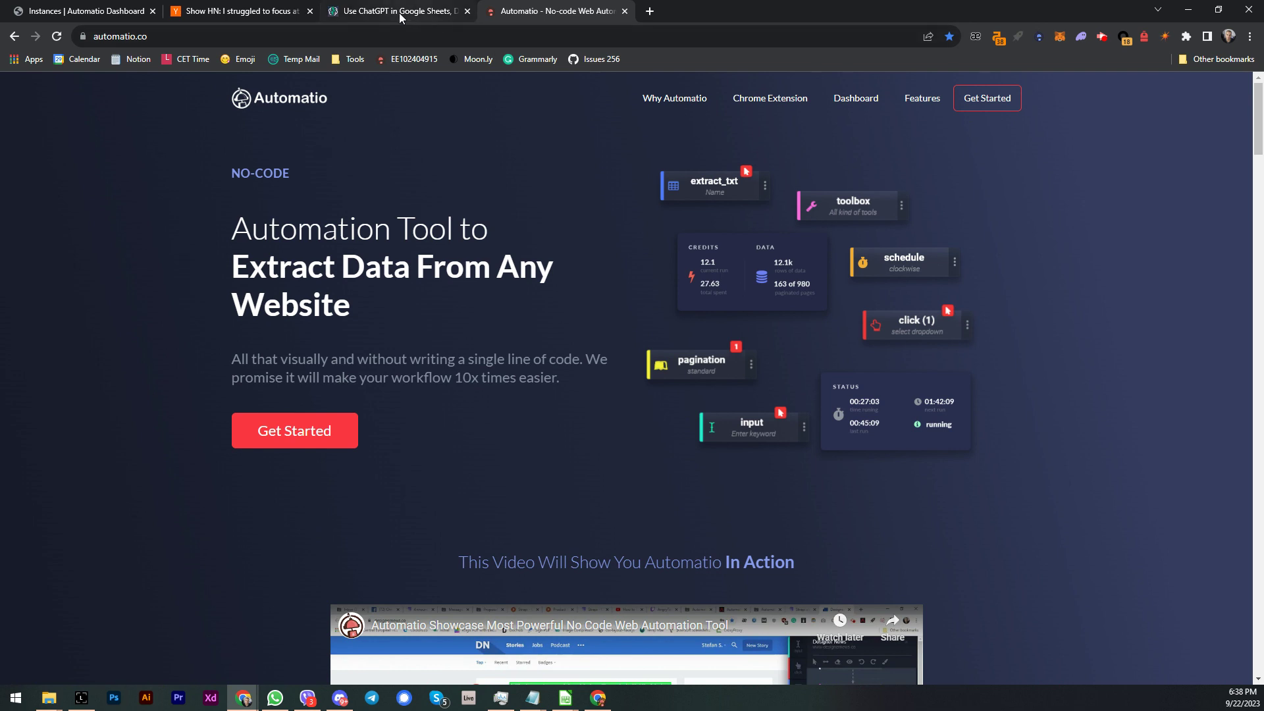
- Glance at the GPT for Work and Automatio tabs, then switch to the Show HN ADHD thread
{"action": "mouse_move", "coordinate": [399, 14]}
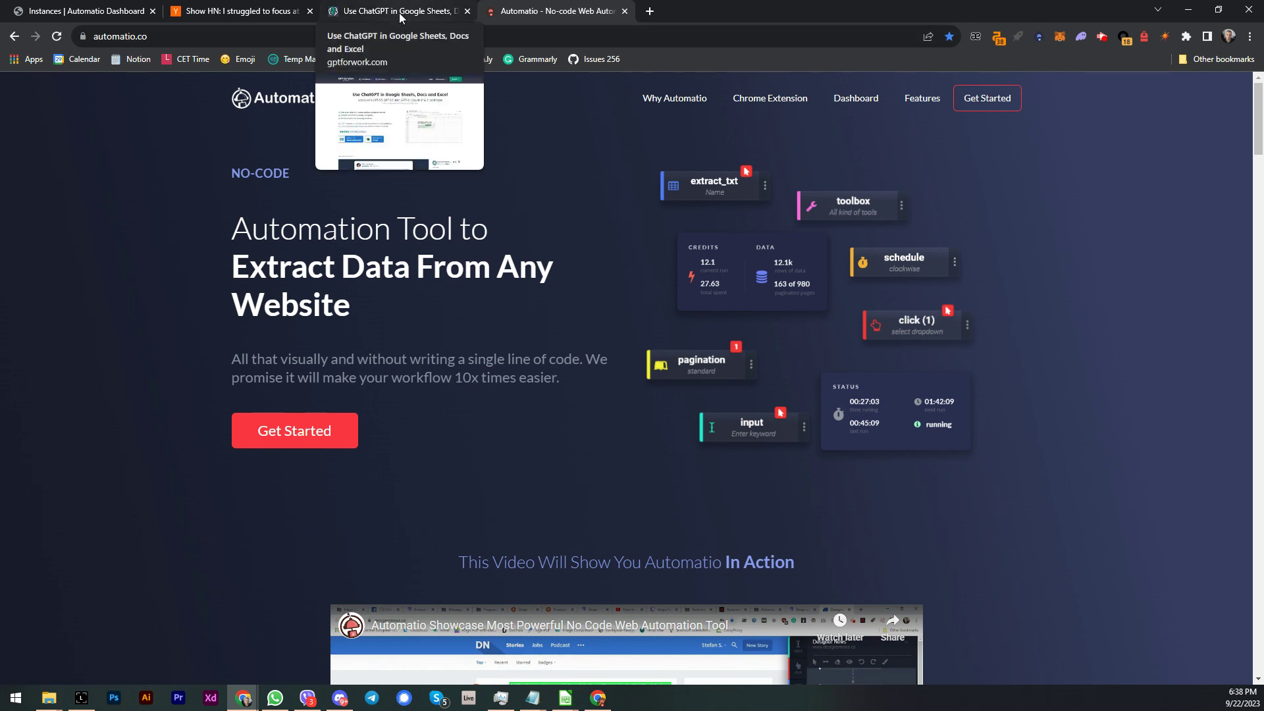
{"action": "left_click", "coordinate": [398, 13]}
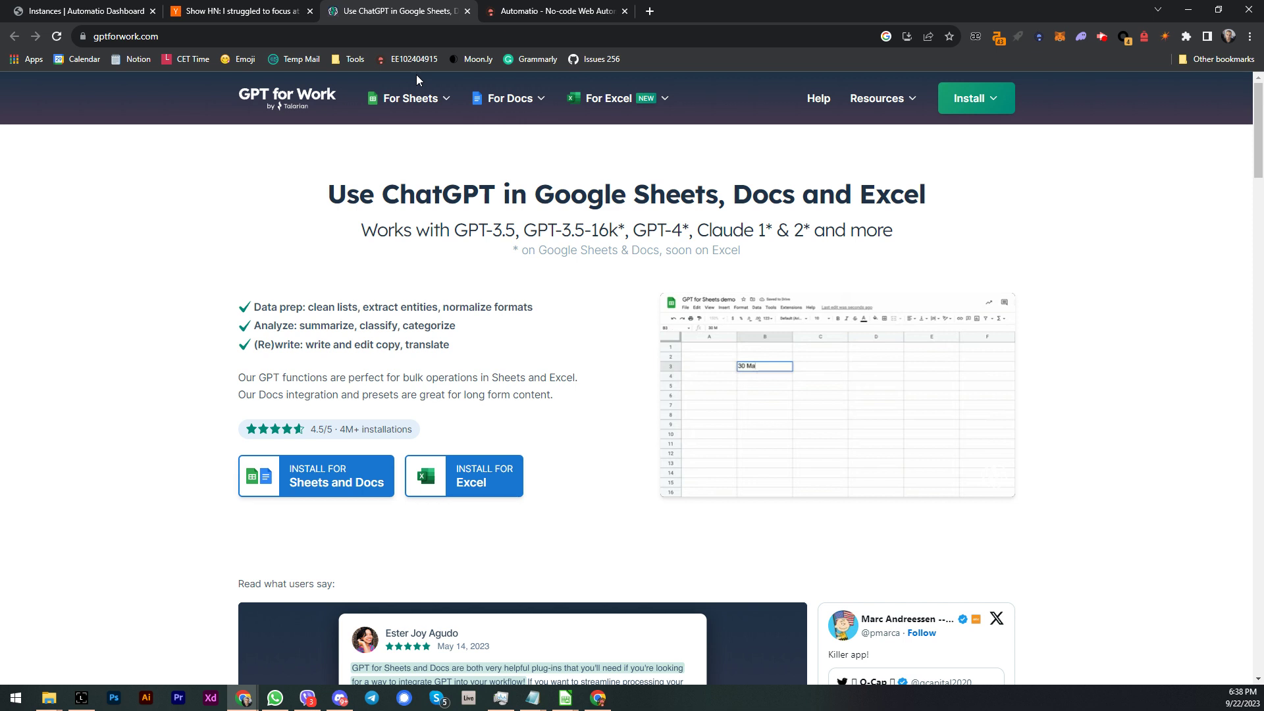
{"action": "left_click", "coordinate": [510, 13]}
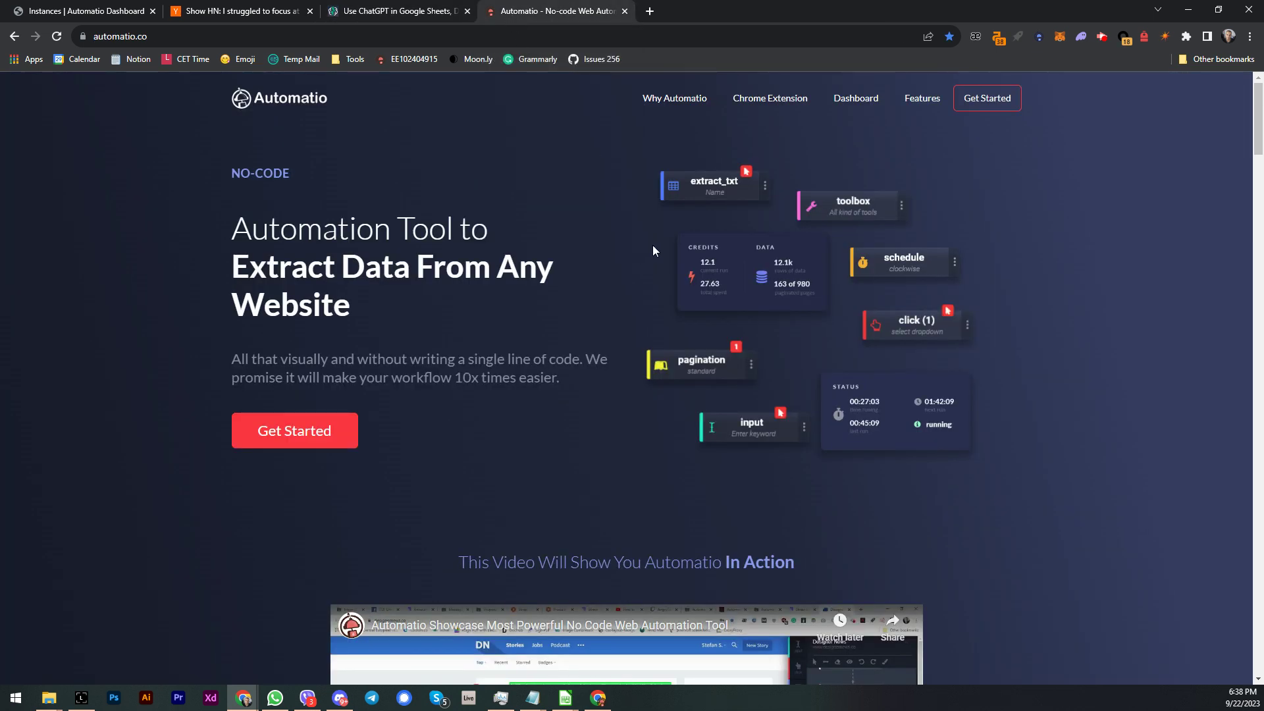
{"action": "left_click", "coordinate": [405, 13]}
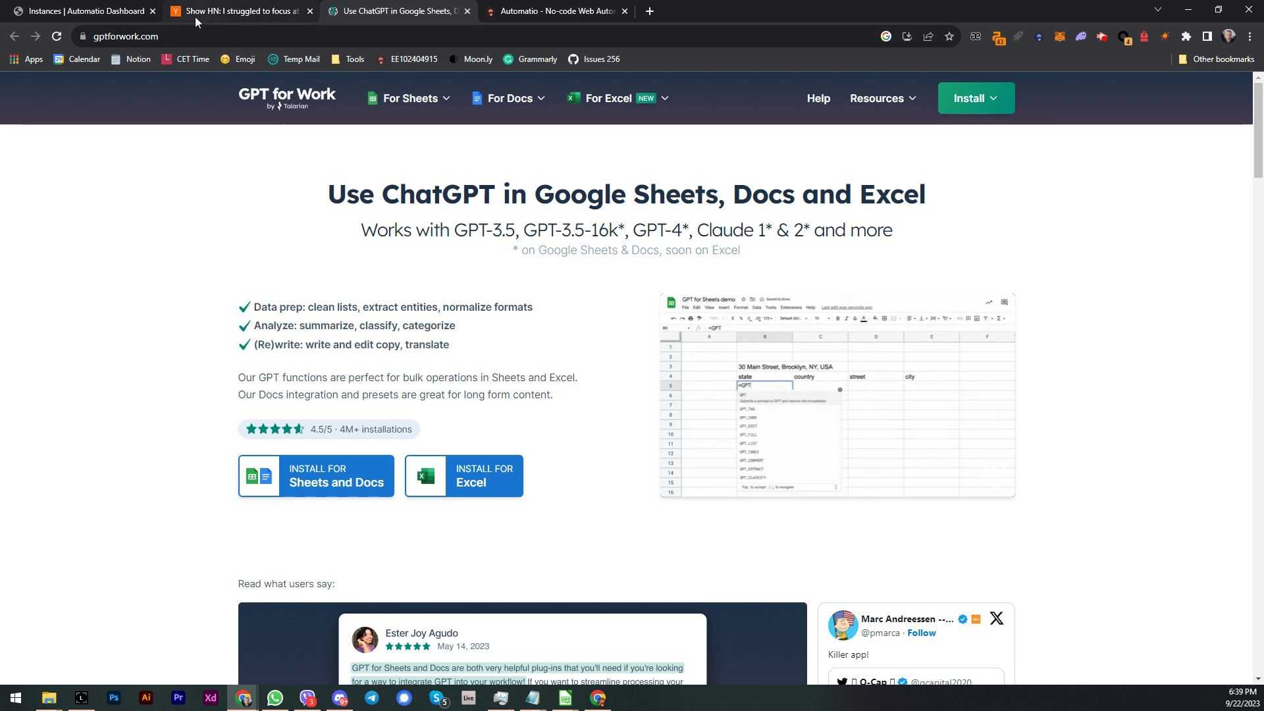
{"action": "mouse_move", "coordinate": [195, 14]}
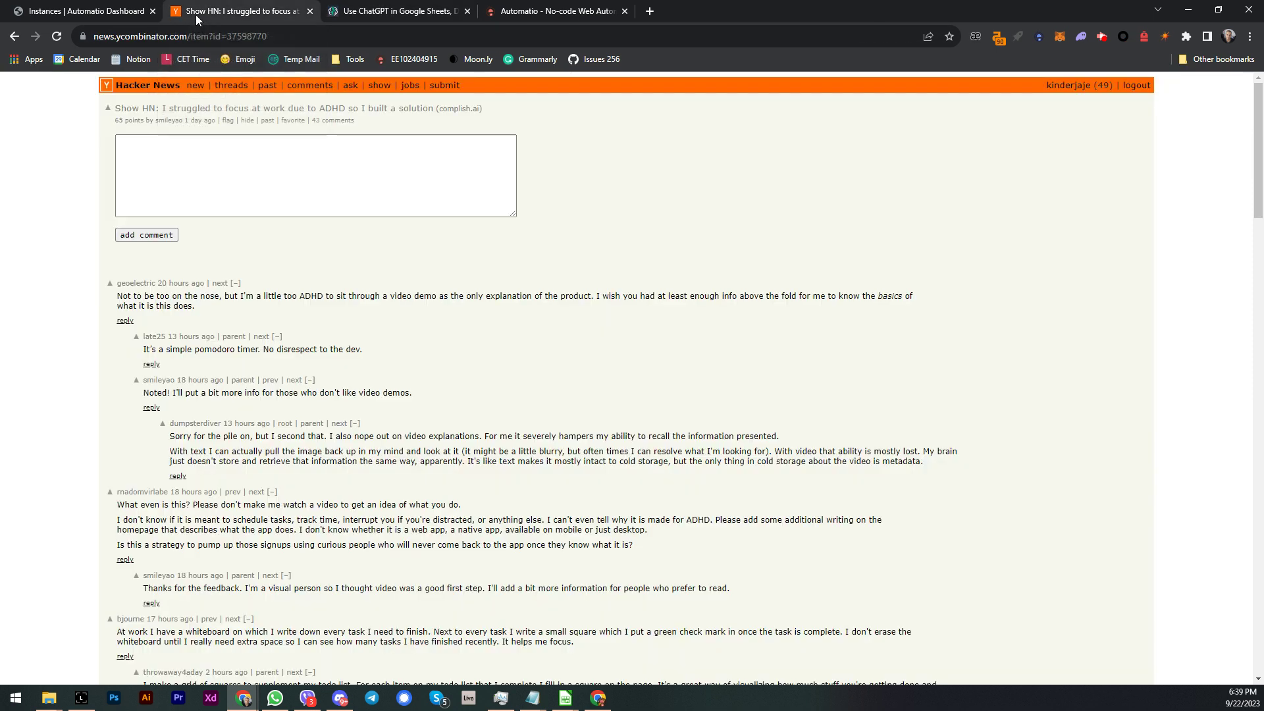
{"action": "left_click", "coordinate": [196, 14]}
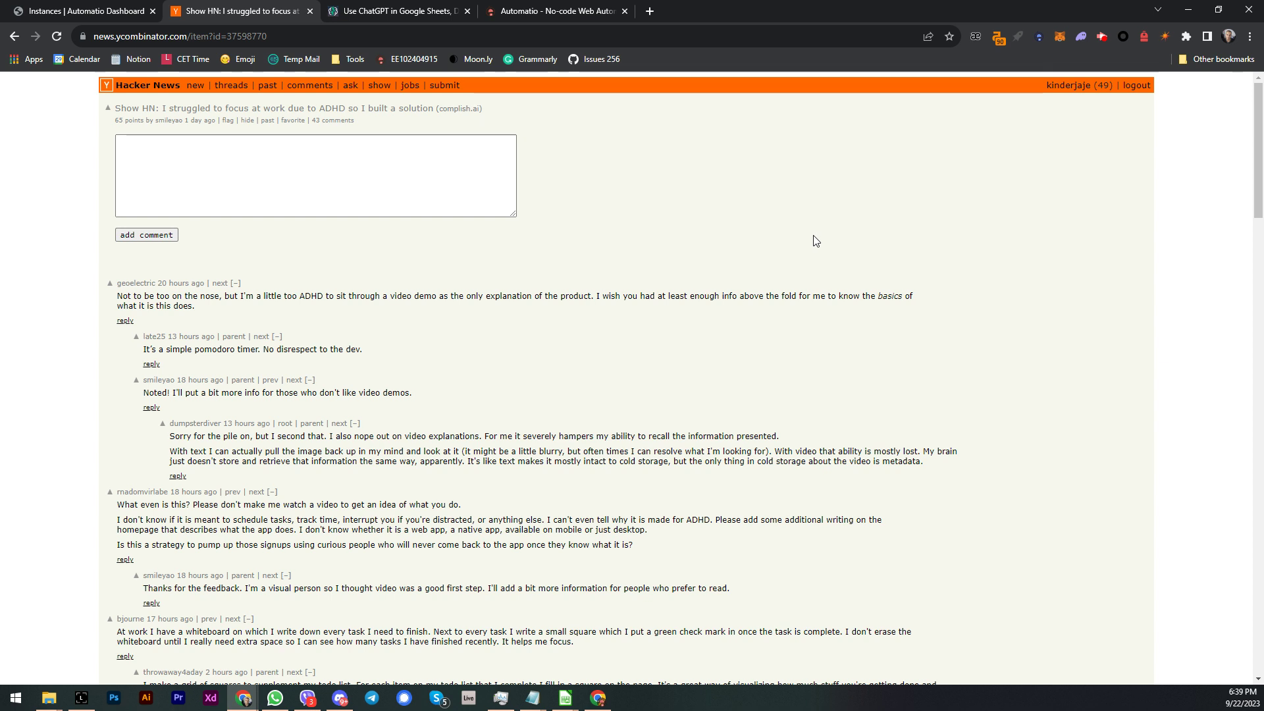
- Add an Automatio extract step that captures all 43 thread comments by picking the first comment
{"action": "left_click", "coordinate": [1039, 36]}
{"action": "left_click", "coordinate": [998, 187]}
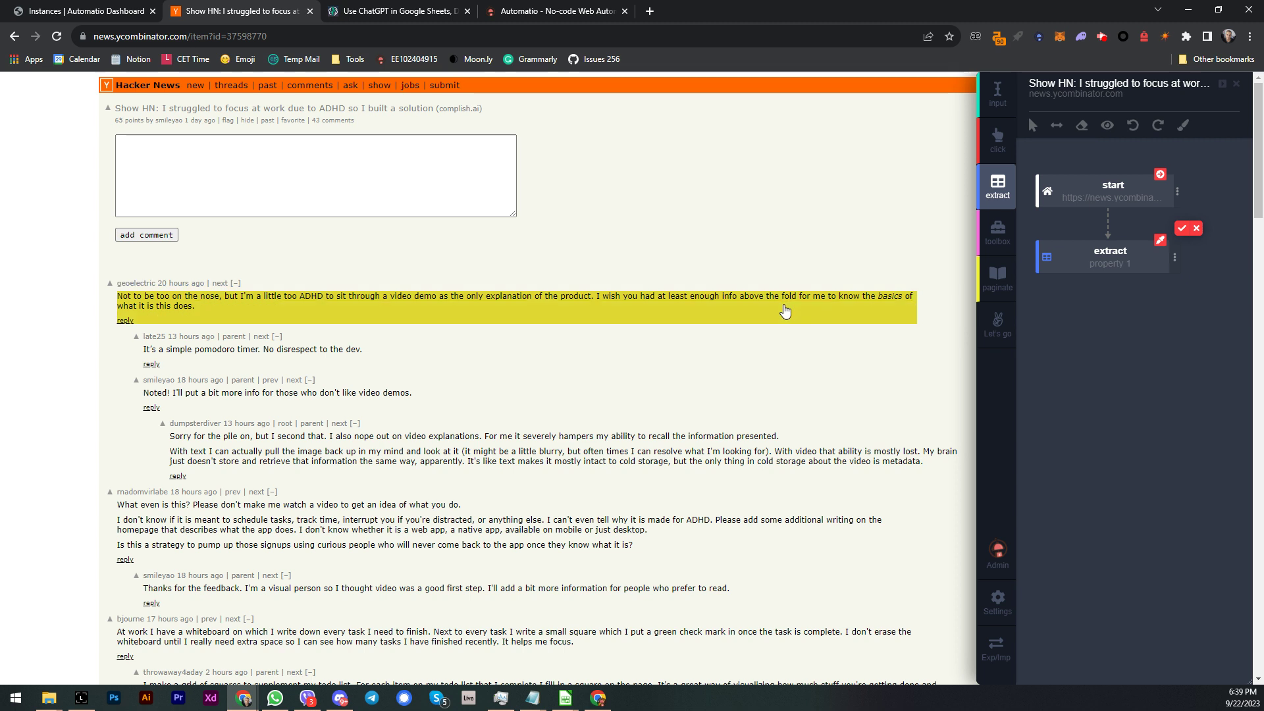
{"action": "left_click", "coordinate": [785, 311]}
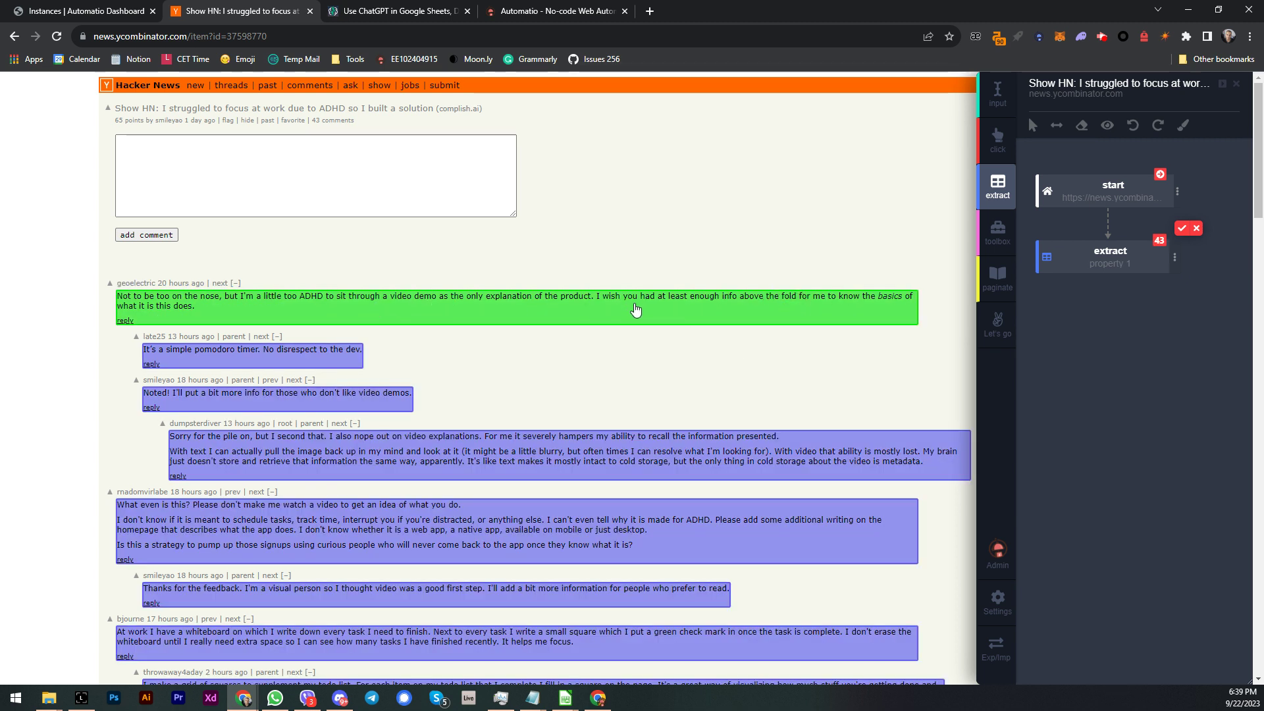
{"action": "left_click", "coordinate": [658, 310]}
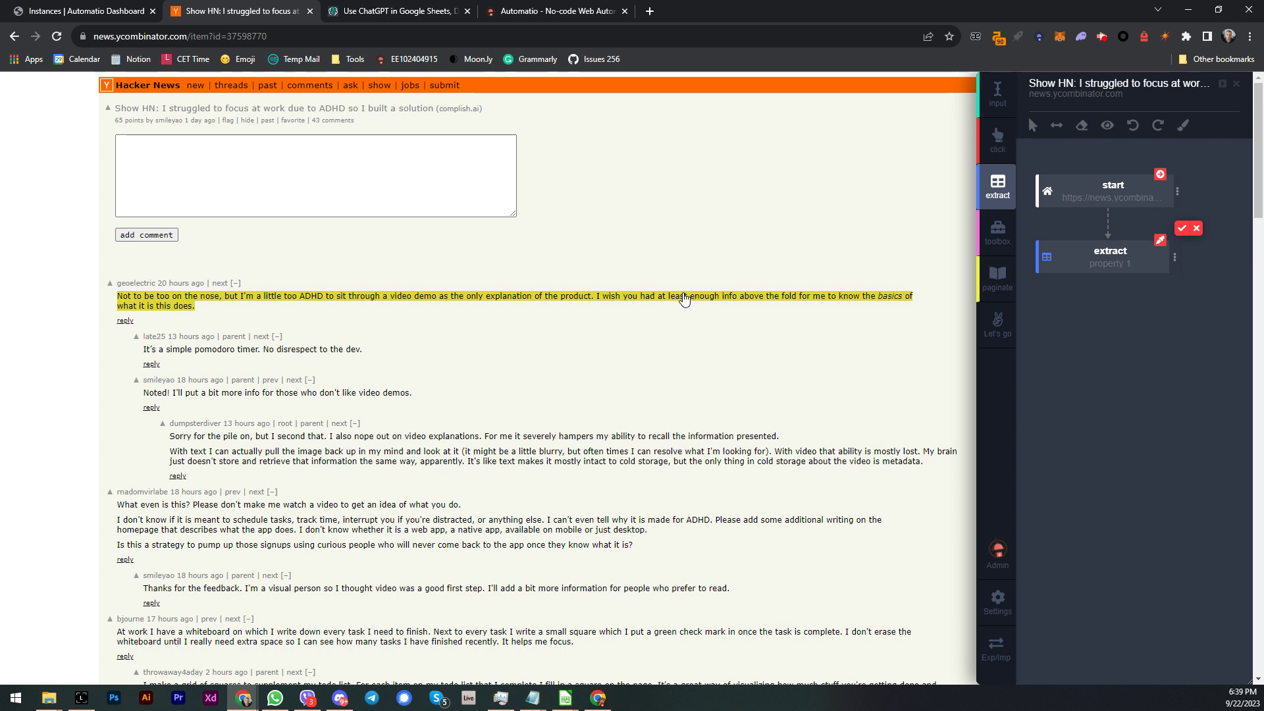
{"action": "left_click", "coordinate": [942, 316]}
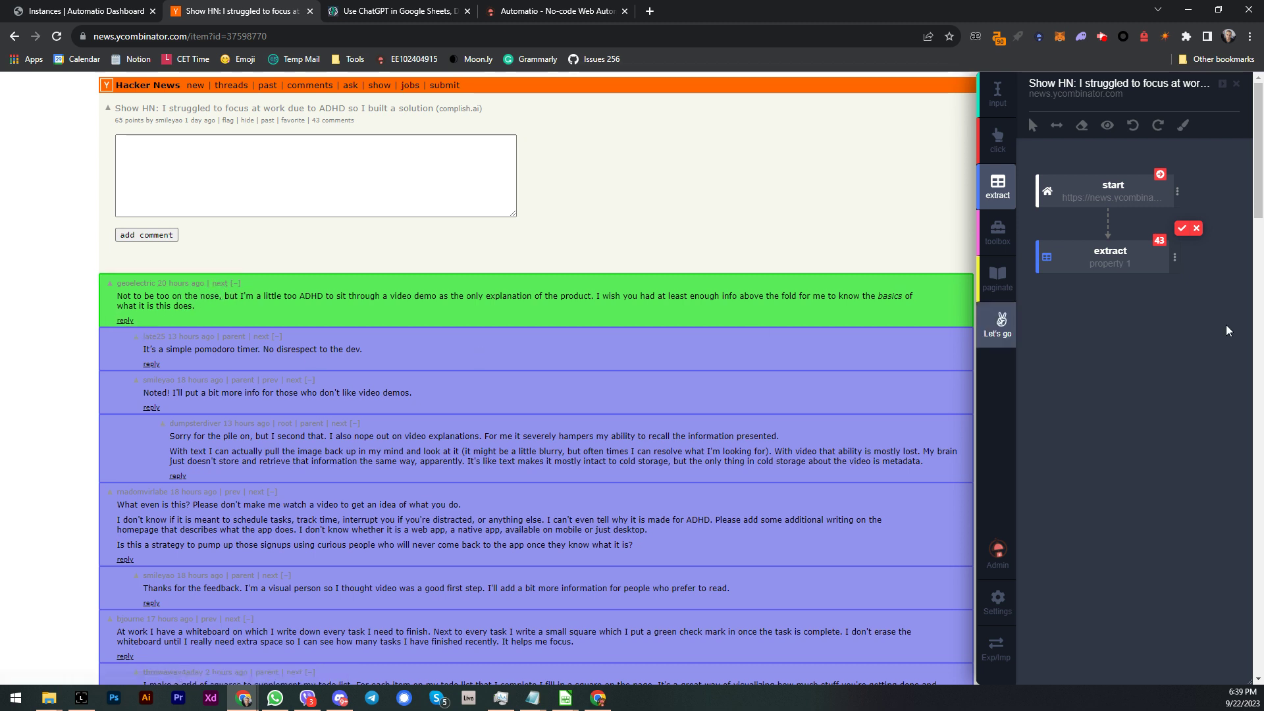
{"action": "mouse_move", "coordinate": [1196, 251]}
{"action": "left_click", "coordinate": [1181, 230]}
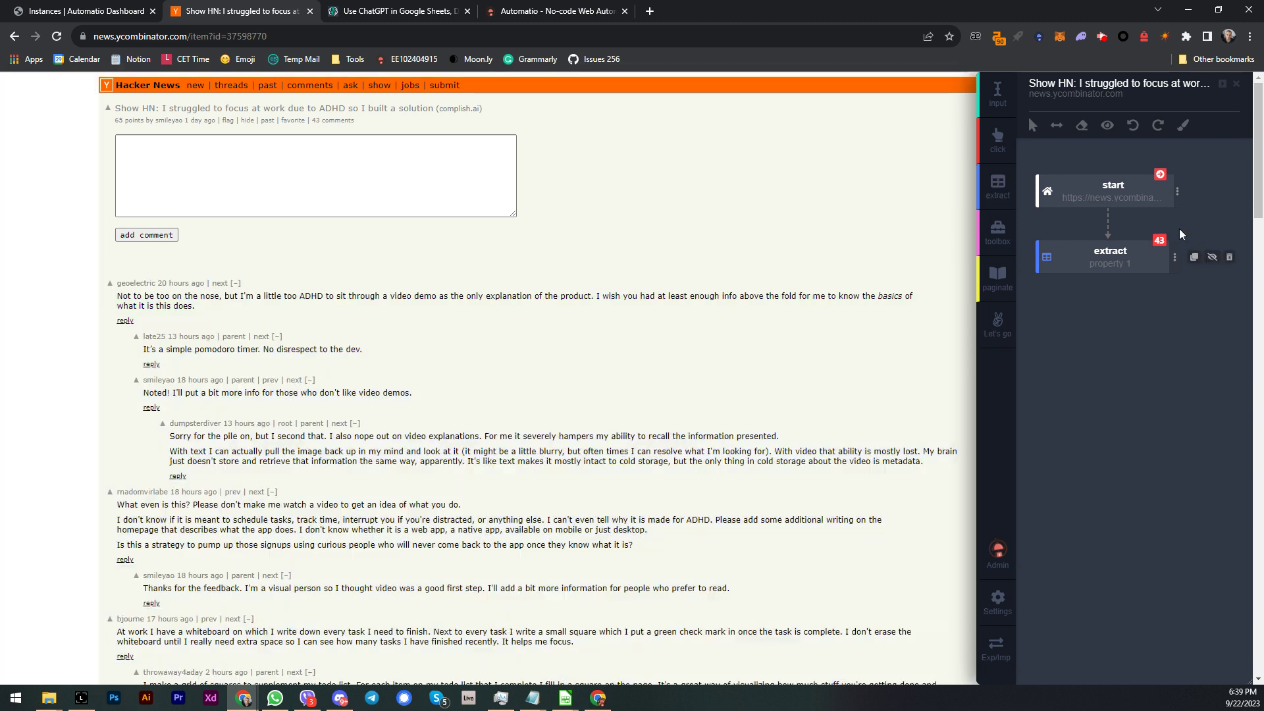
{"action": "mouse_move", "coordinate": [1165, 245]}
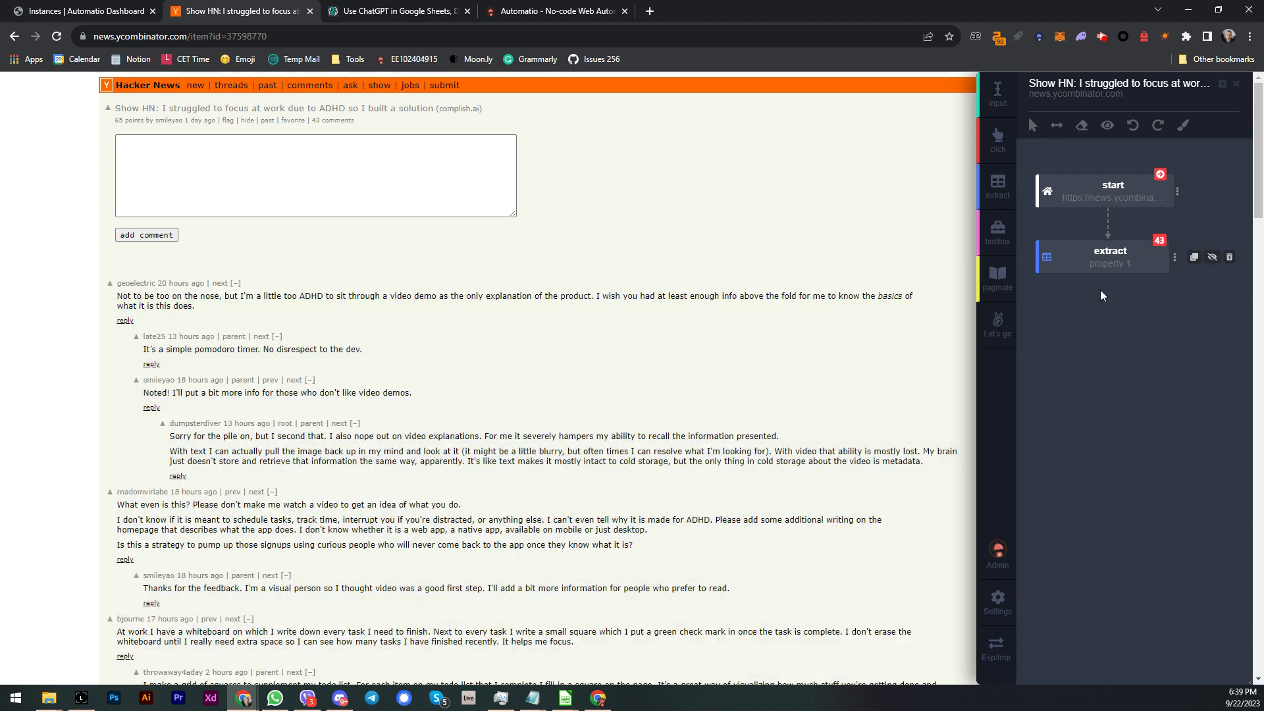
{"action": "left_click", "coordinate": [997, 322]}
- Create and run the scraper, then add a Toolbox step and delete it again
{"action": "left_click", "coordinate": [1055, 395]}
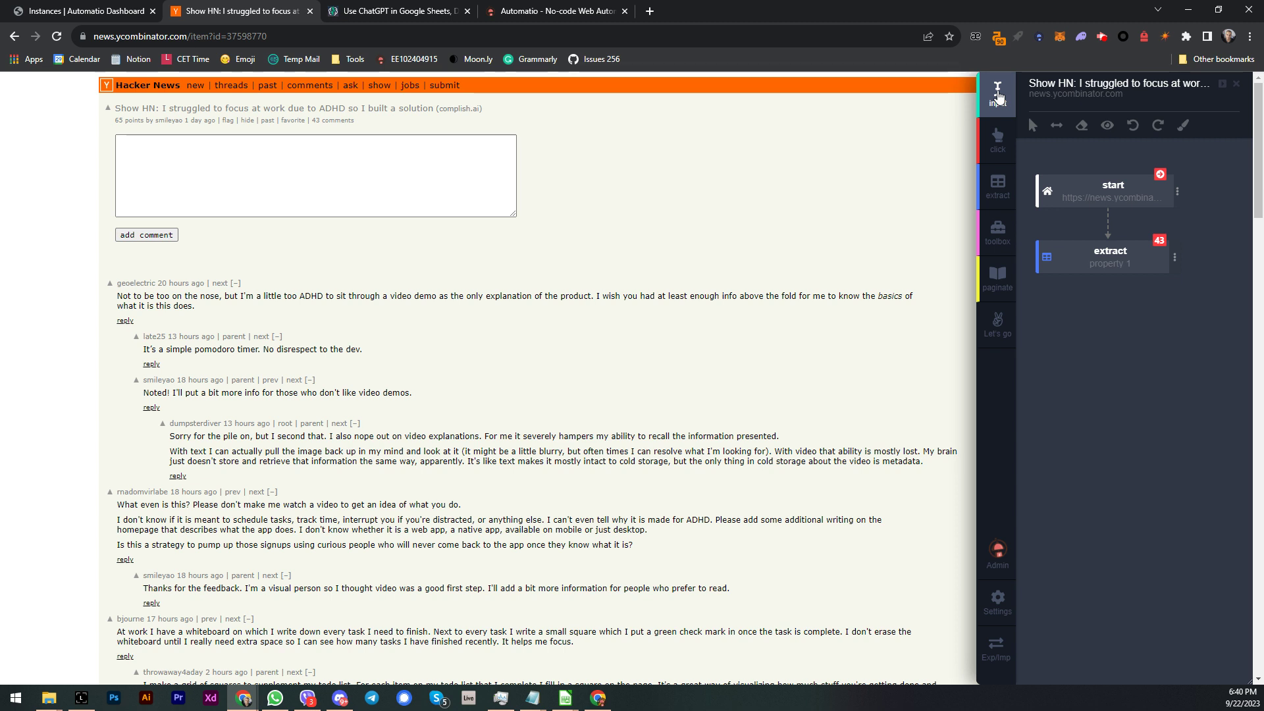
{"action": "left_click", "coordinate": [1004, 244]}
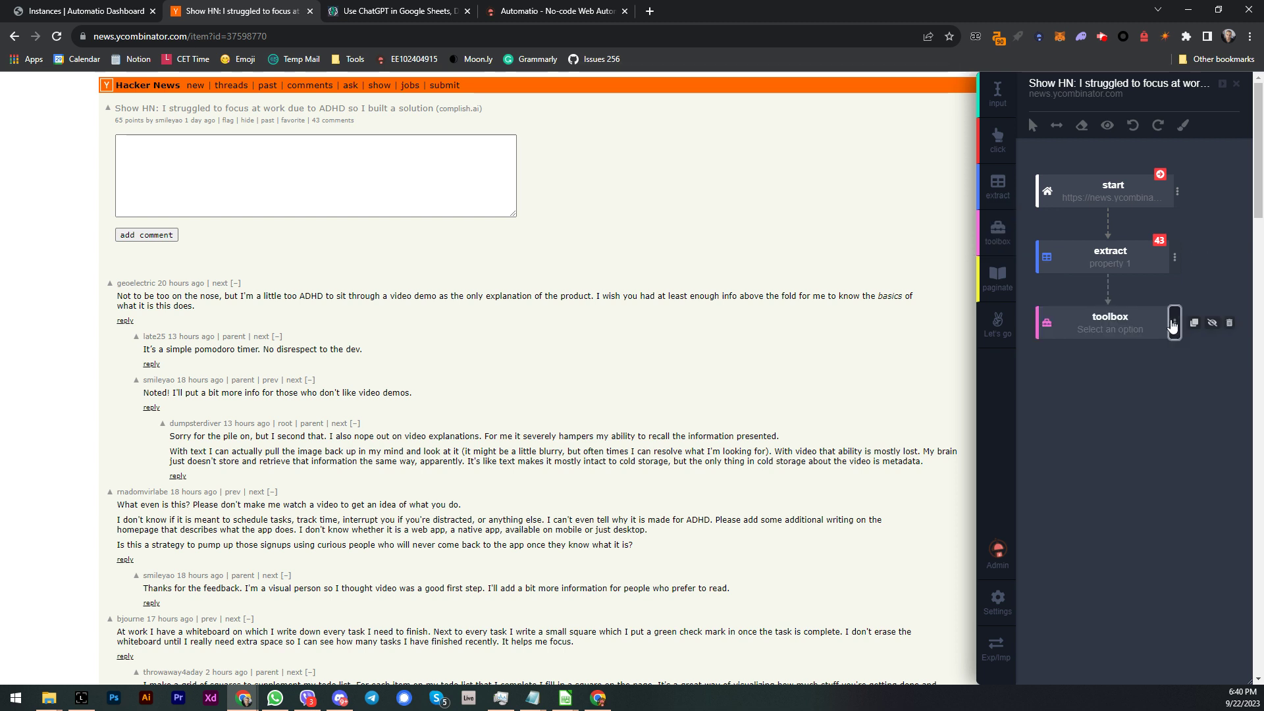
{"action": "left_click", "coordinate": [1174, 323]}
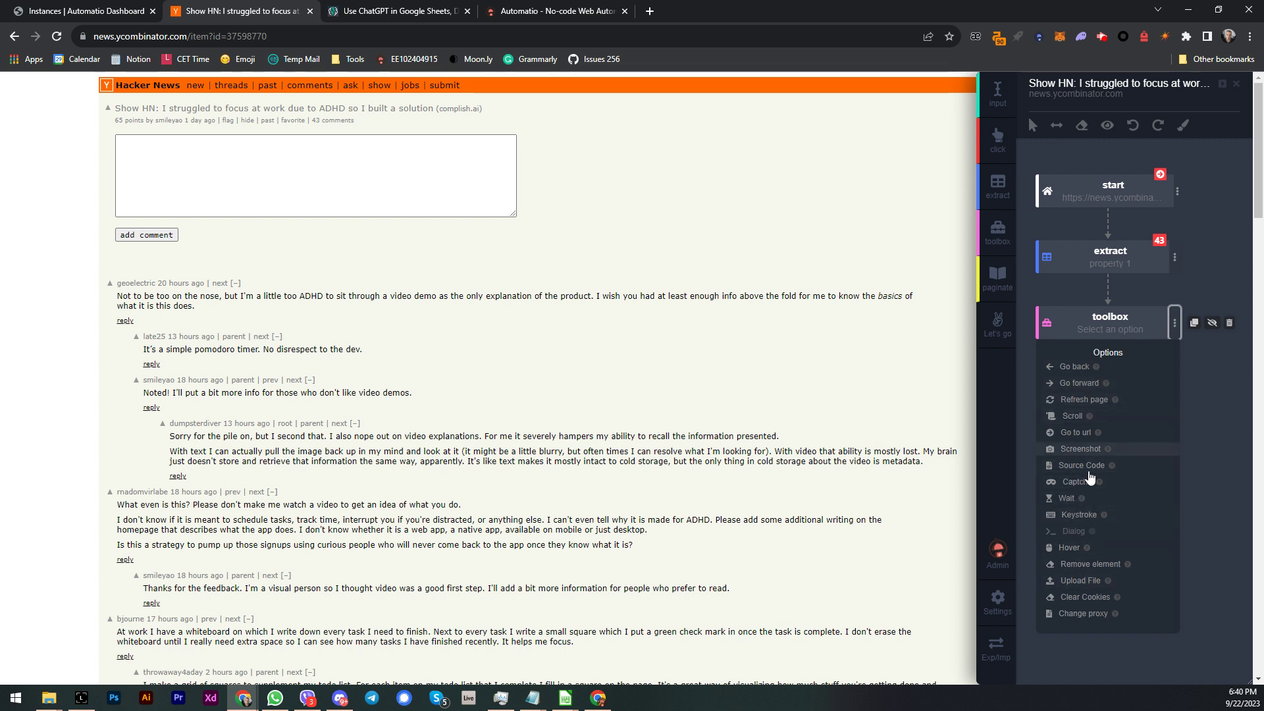
{"action": "left_click", "coordinate": [1064, 653]}
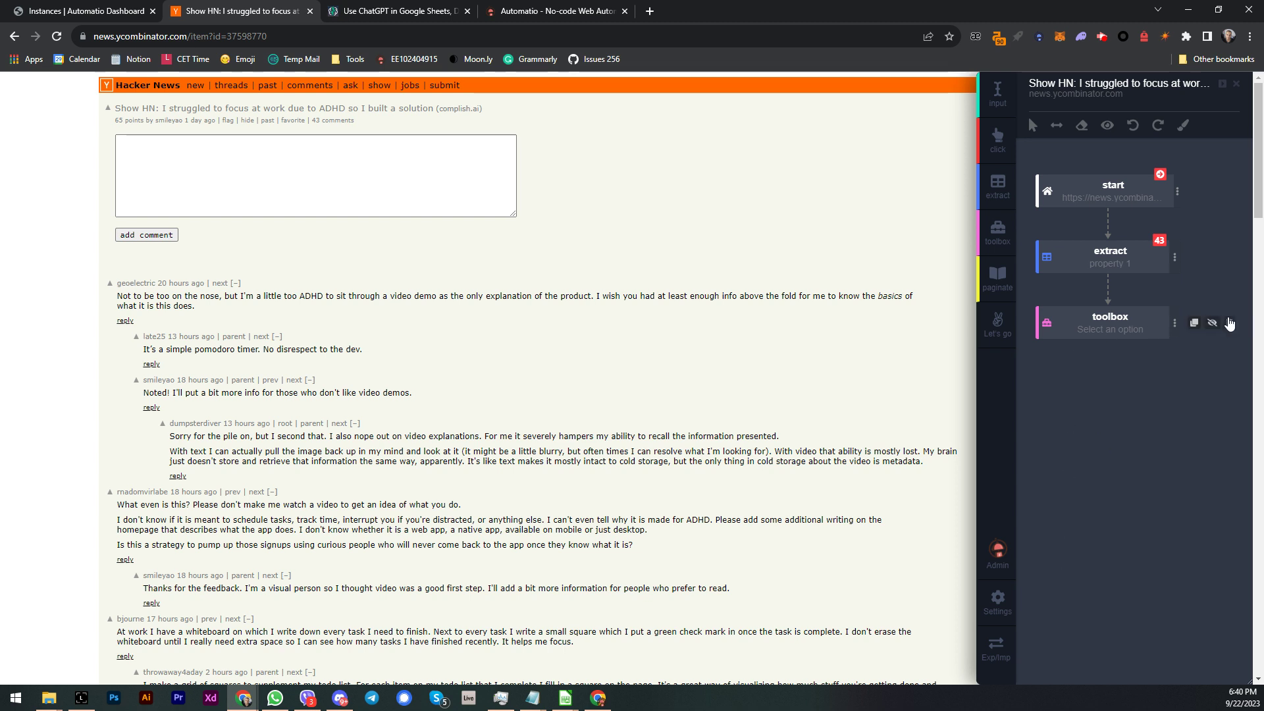
{"action": "left_click", "coordinate": [1228, 323]}
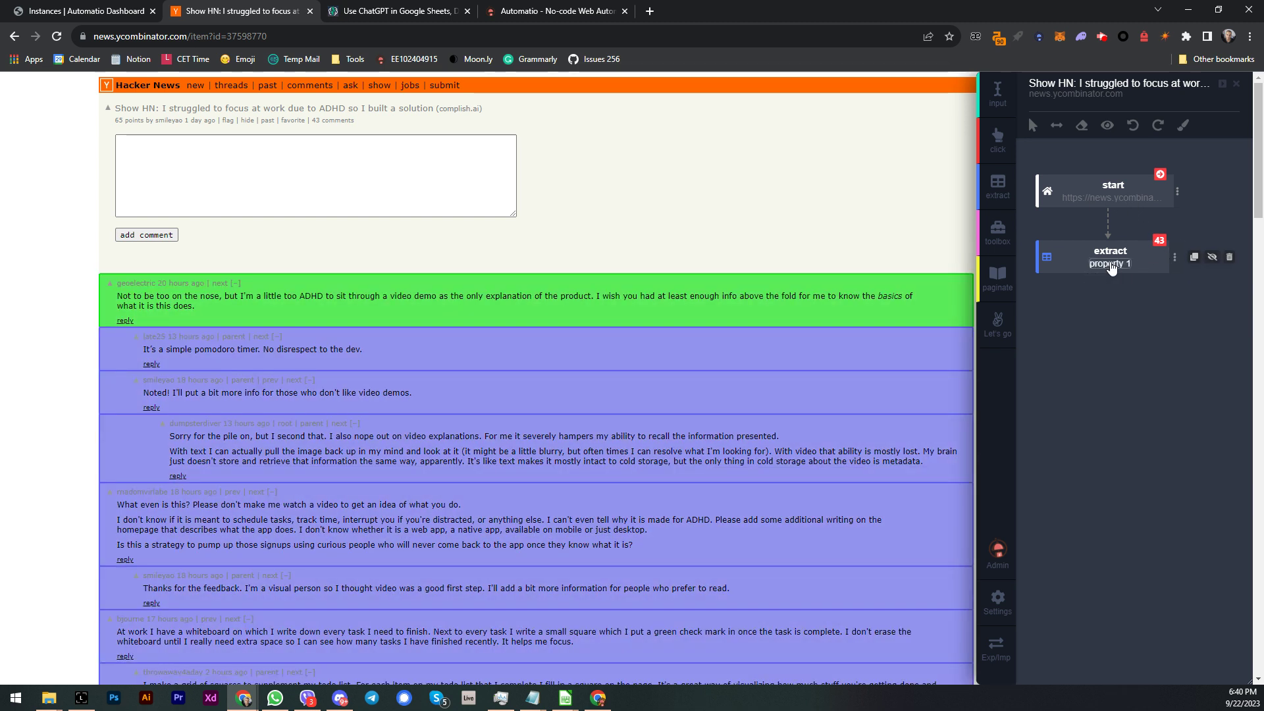
- Rename the extracted field 'property 1' to 'Comments'
{"action": "double_click", "coordinate": [1111, 266]}
{"action": "type", "text": "Comments"}
{"action": "key", "text": "Return"}
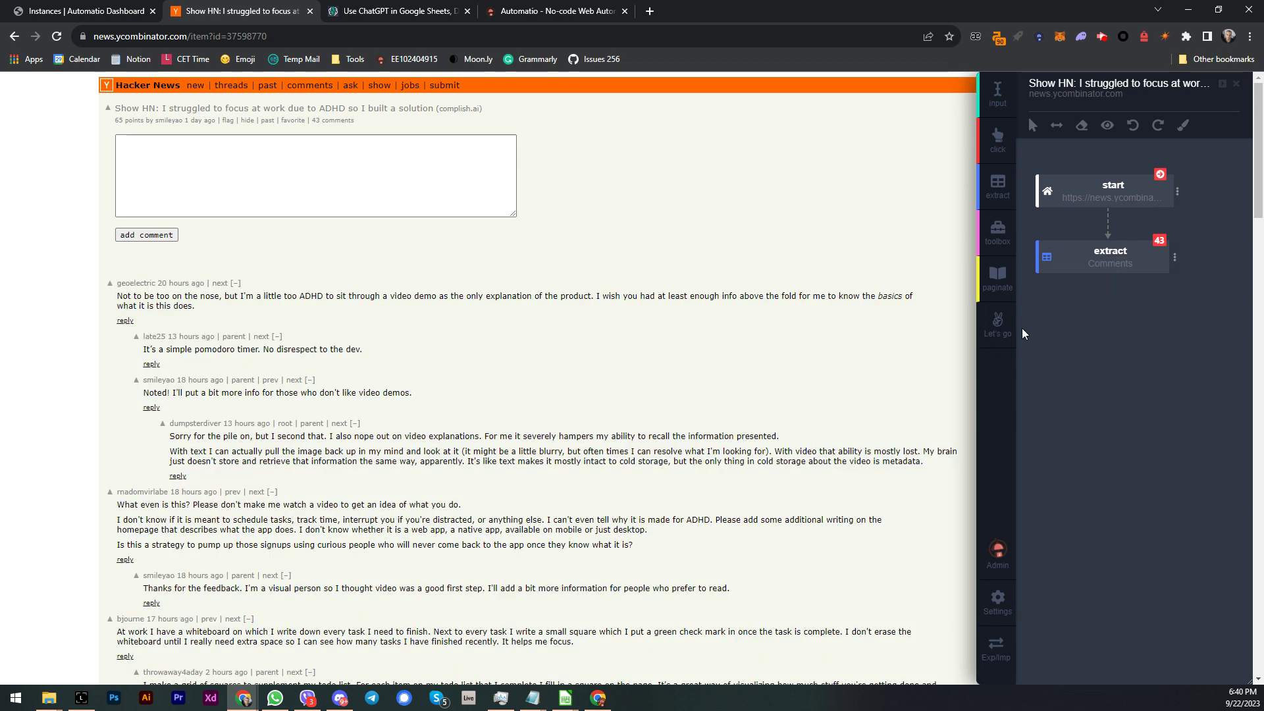
{"action": "left_click", "coordinate": [998, 323]}
- Update and rerun the scraper, then open the Show HN instance in the Automatio dashboard
{"action": "left_click", "coordinate": [1103, 425]}
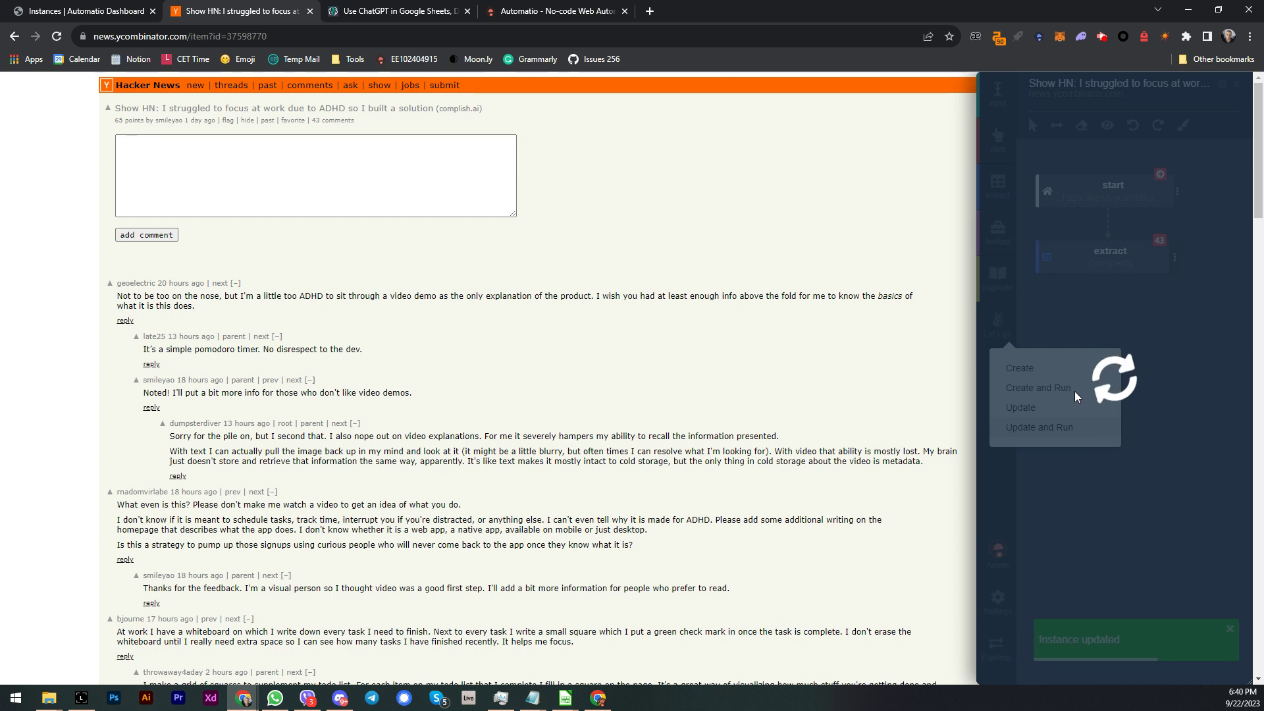
{"action": "left_click", "coordinate": [86, 11]}
{"action": "left_click", "coordinate": [256, 327]}
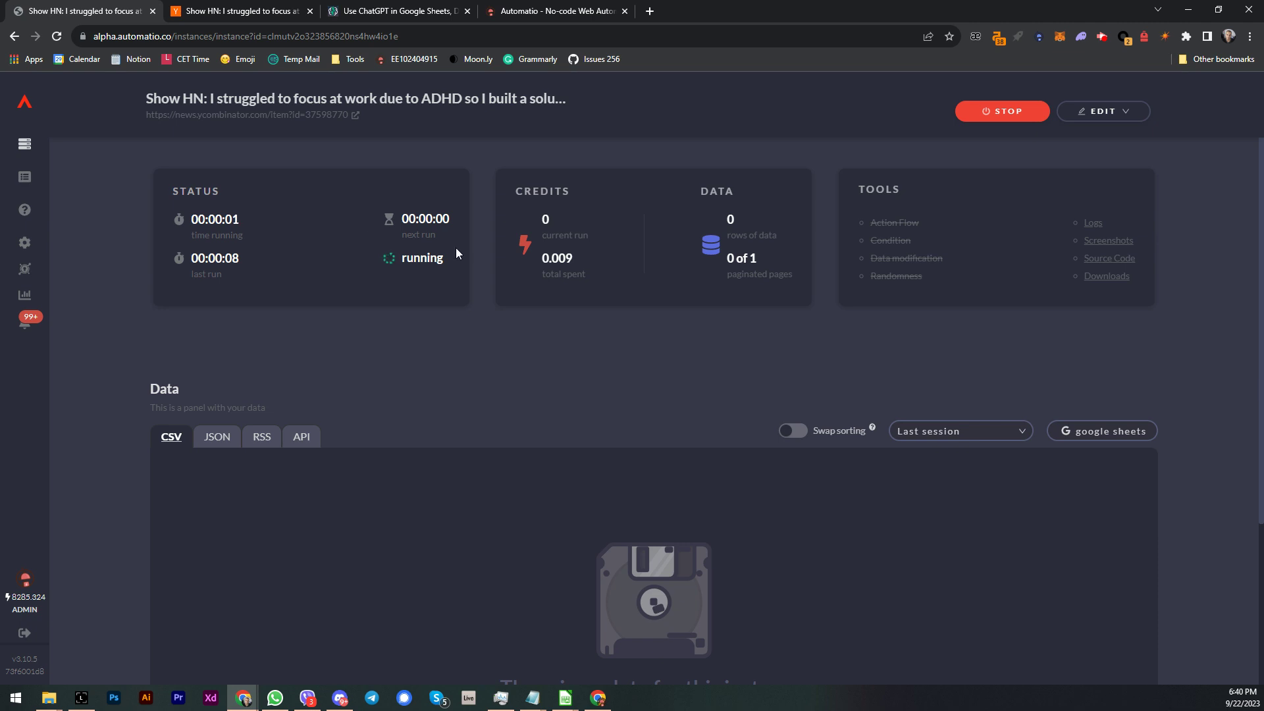
- Download the 43 scraped comment rows as a CSV file and bring up Google Sheets syncing
{"action": "left_click", "coordinate": [1114, 437]}
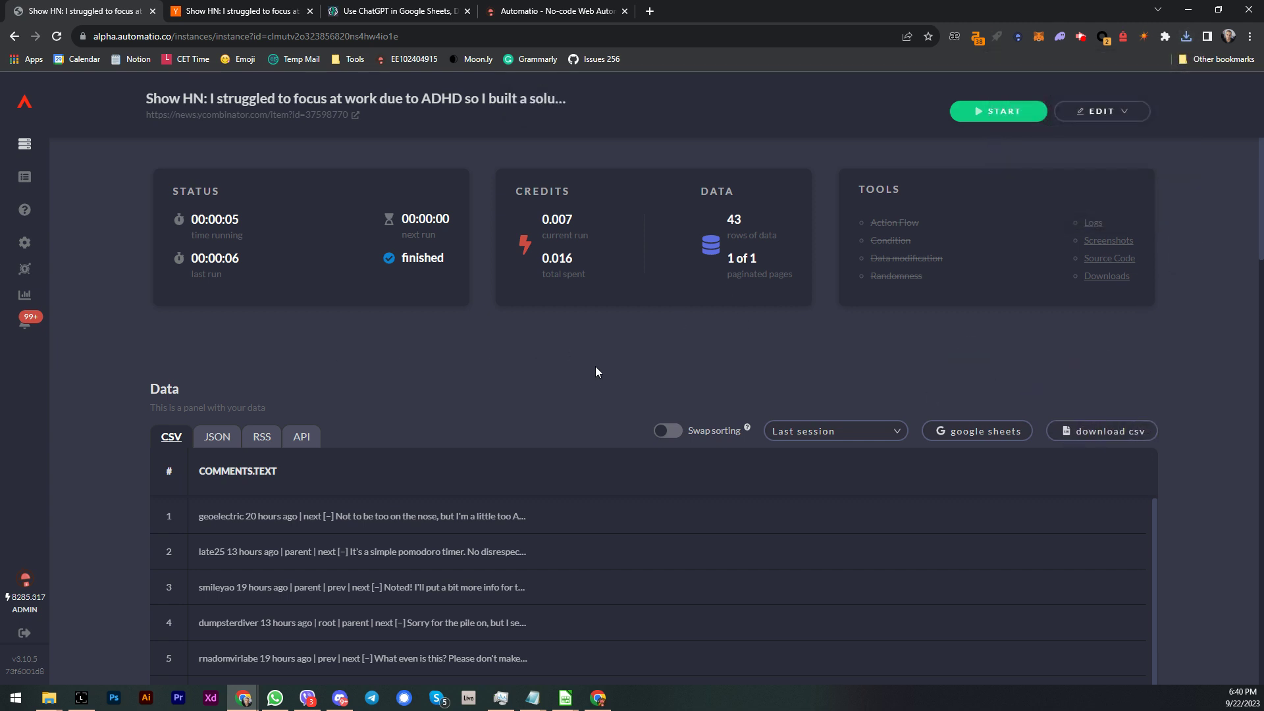
{"action": "scroll", "coordinate": [536, 502], "scroll_direction": "down", "scroll_amount": 5}
{"action": "scroll", "coordinate": [555, 504], "scroll_direction": "up", "scroll_amount": 5}
{"action": "left_click", "coordinate": [994, 433]}
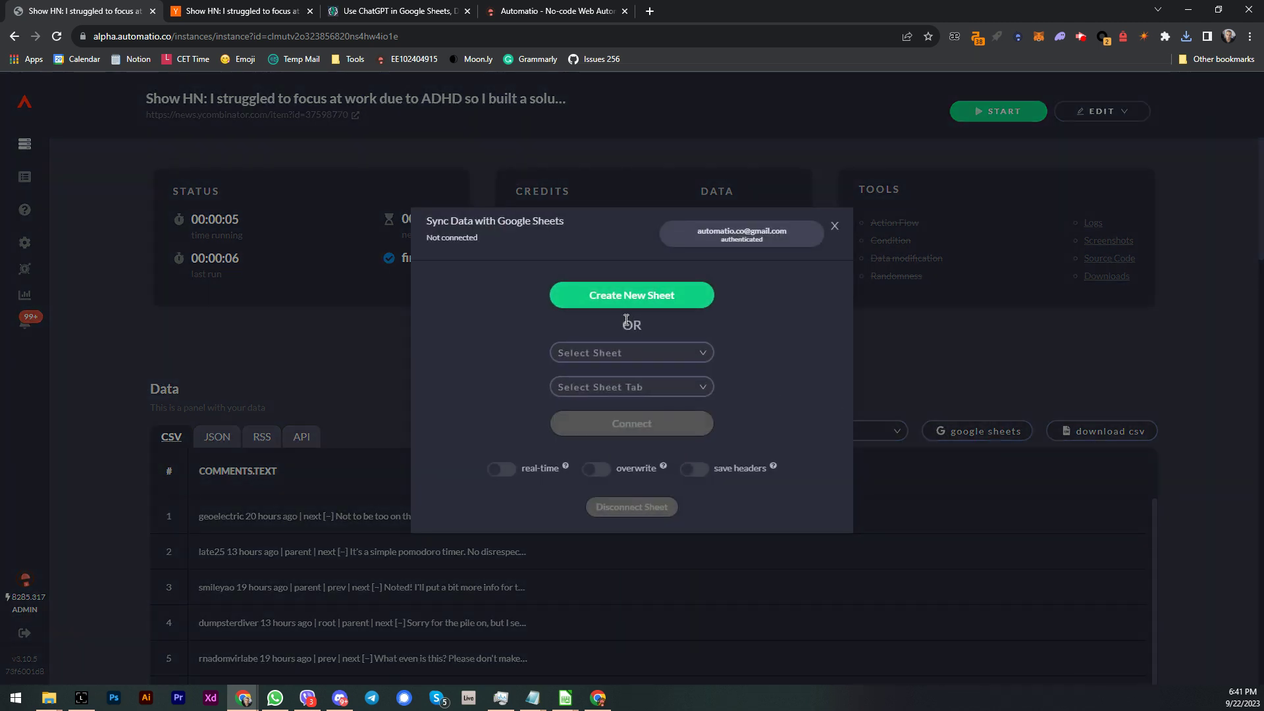
- Create a new Google Sheet with real-time sync on and paste its link into the other Chrome window
{"action": "left_click", "coordinate": [631, 296]}
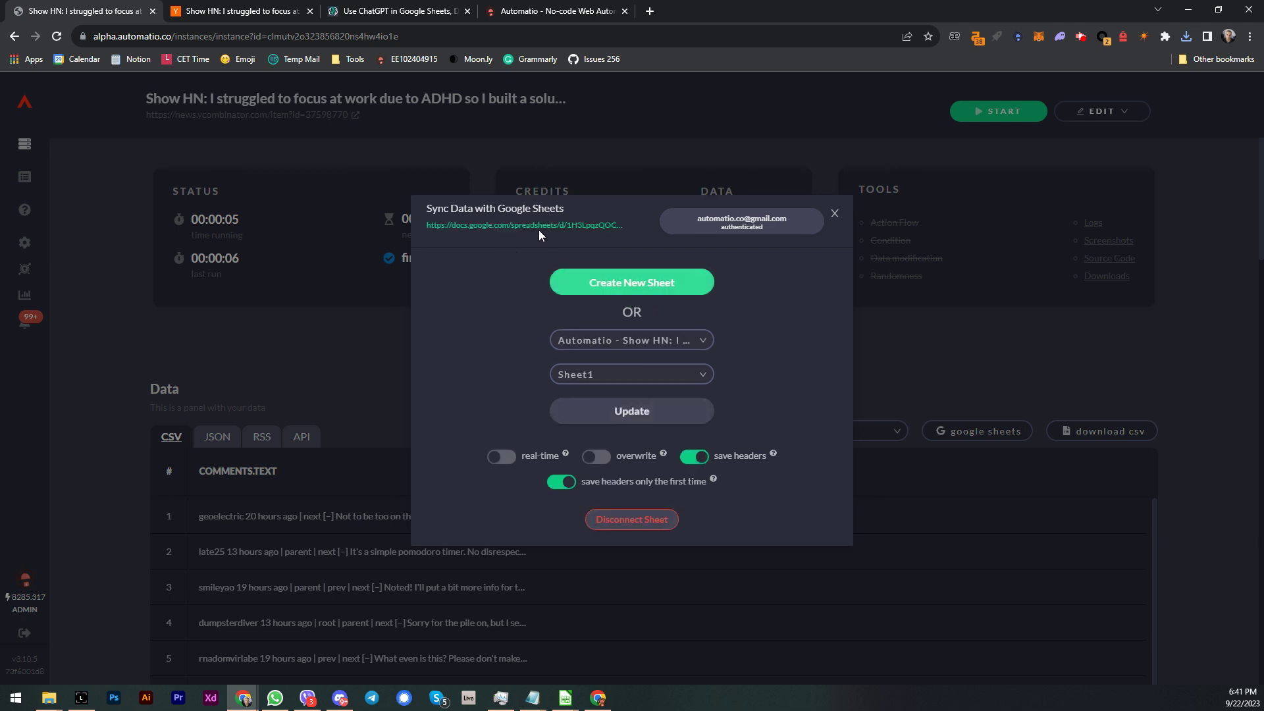
{"action": "left_click", "coordinate": [503, 458]}
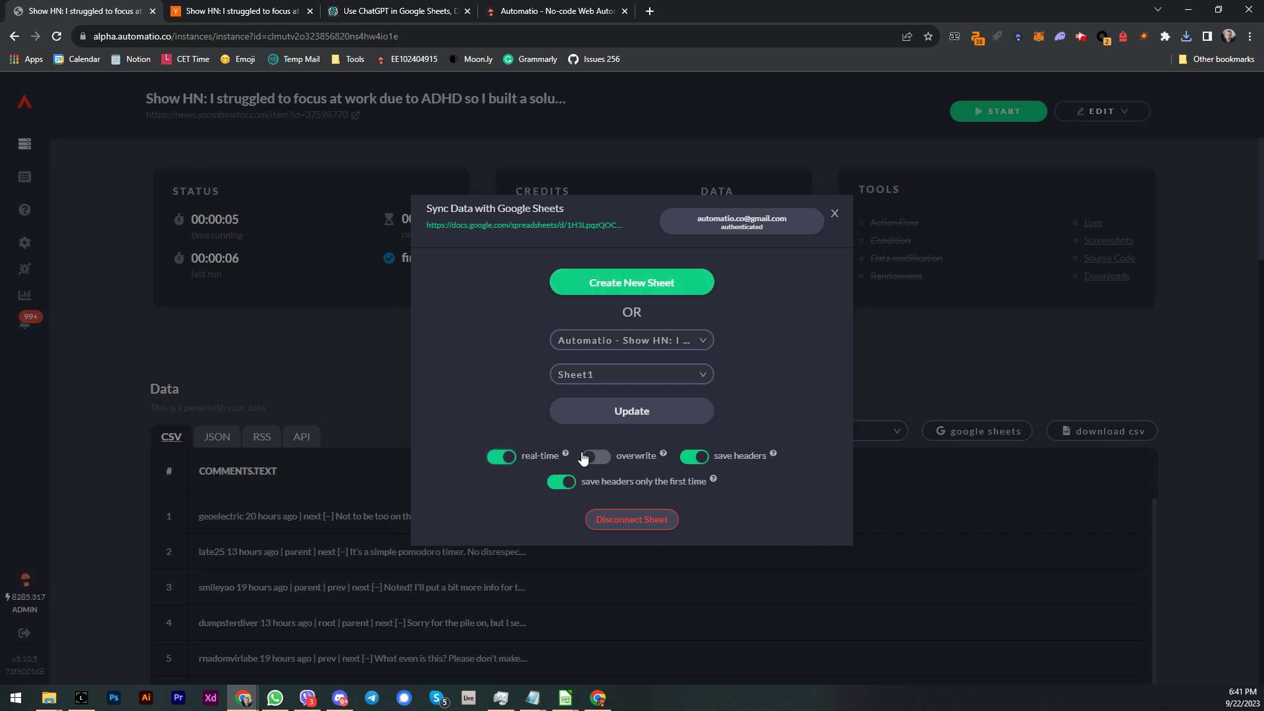
{"action": "right_click", "coordinate": [527, 235]}
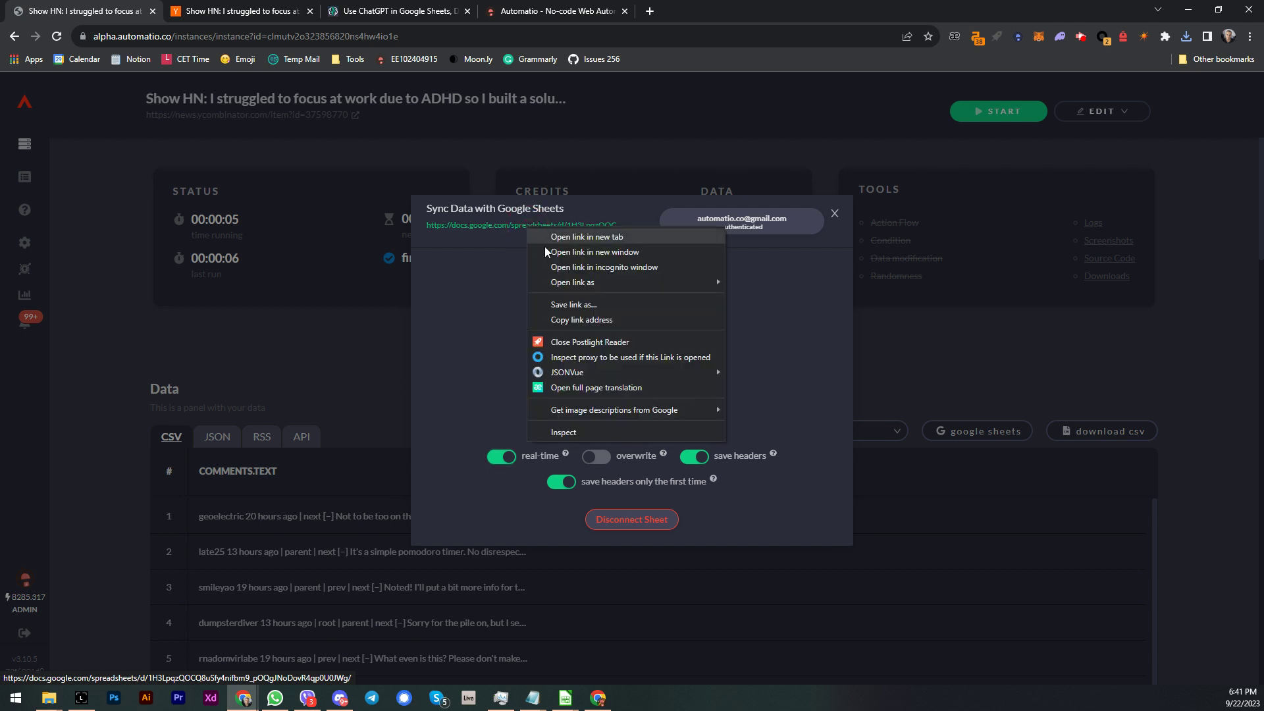
{"action": "left_click", "coordinate": [574, 319]}
{"action": "left_click", "coordinate": [599, 697]}
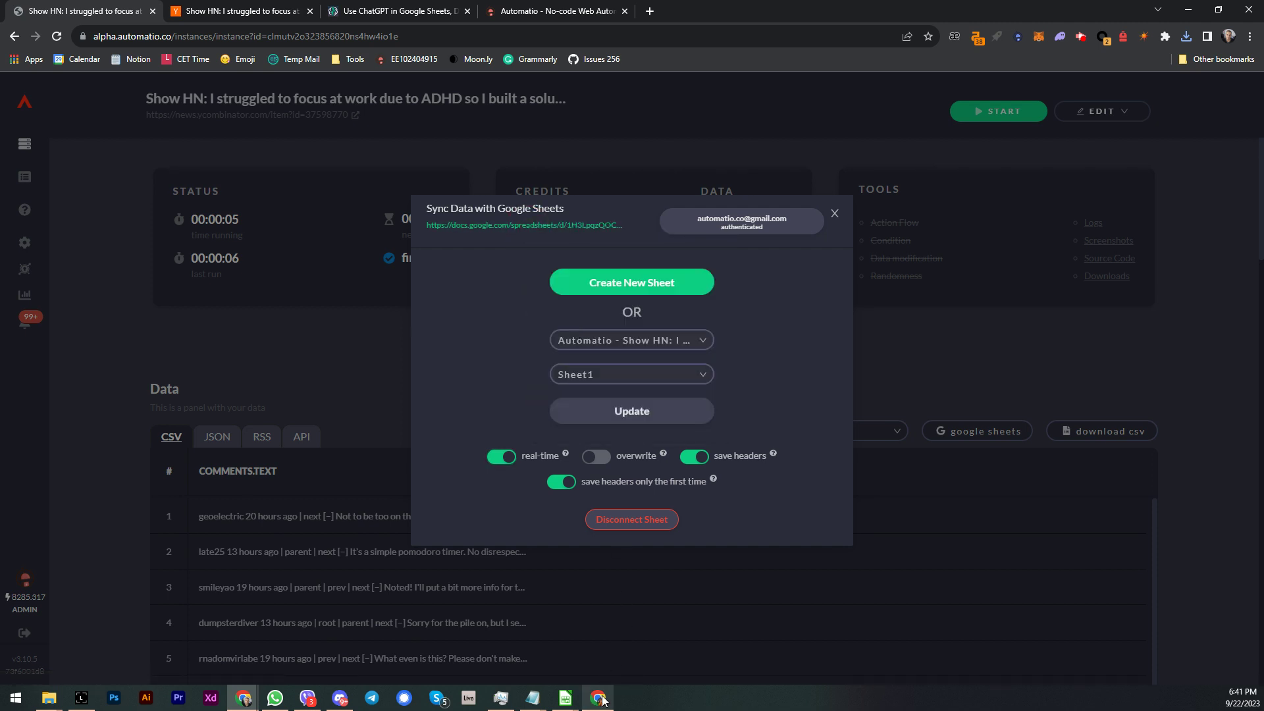
{"action": "key", "text": "ctrl+v"}
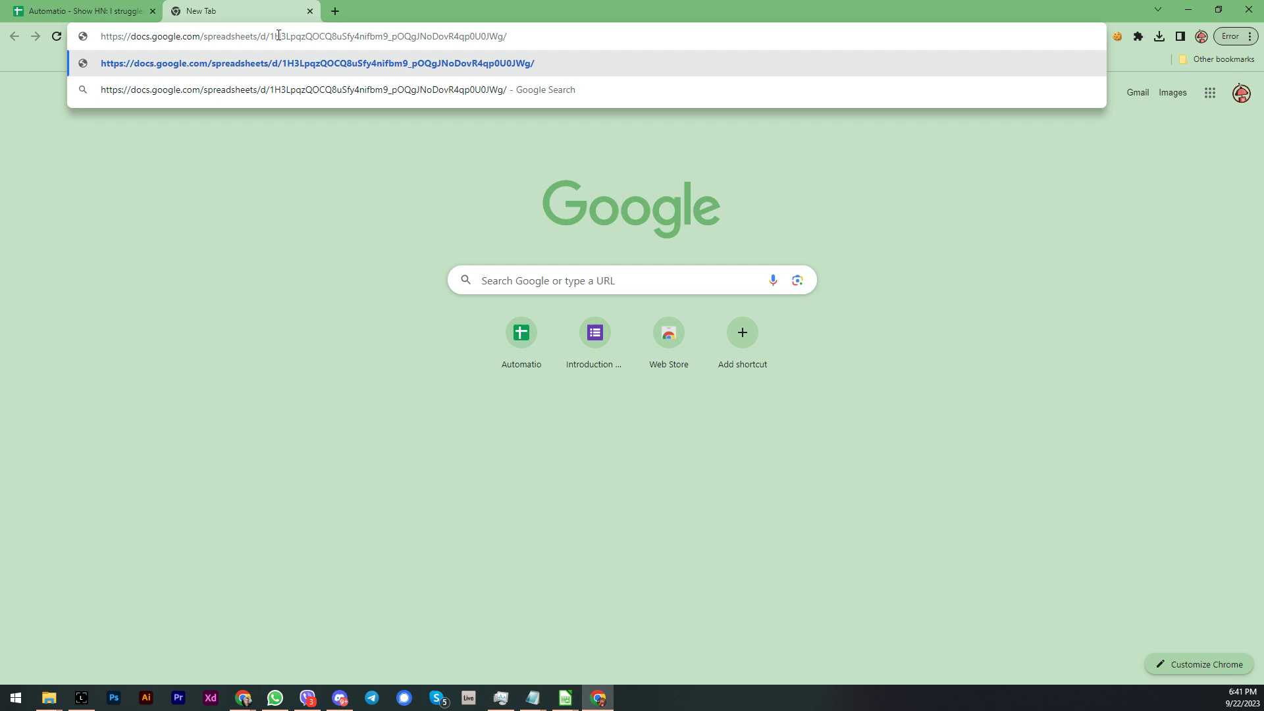
{"action": "key", "text": "Return"}
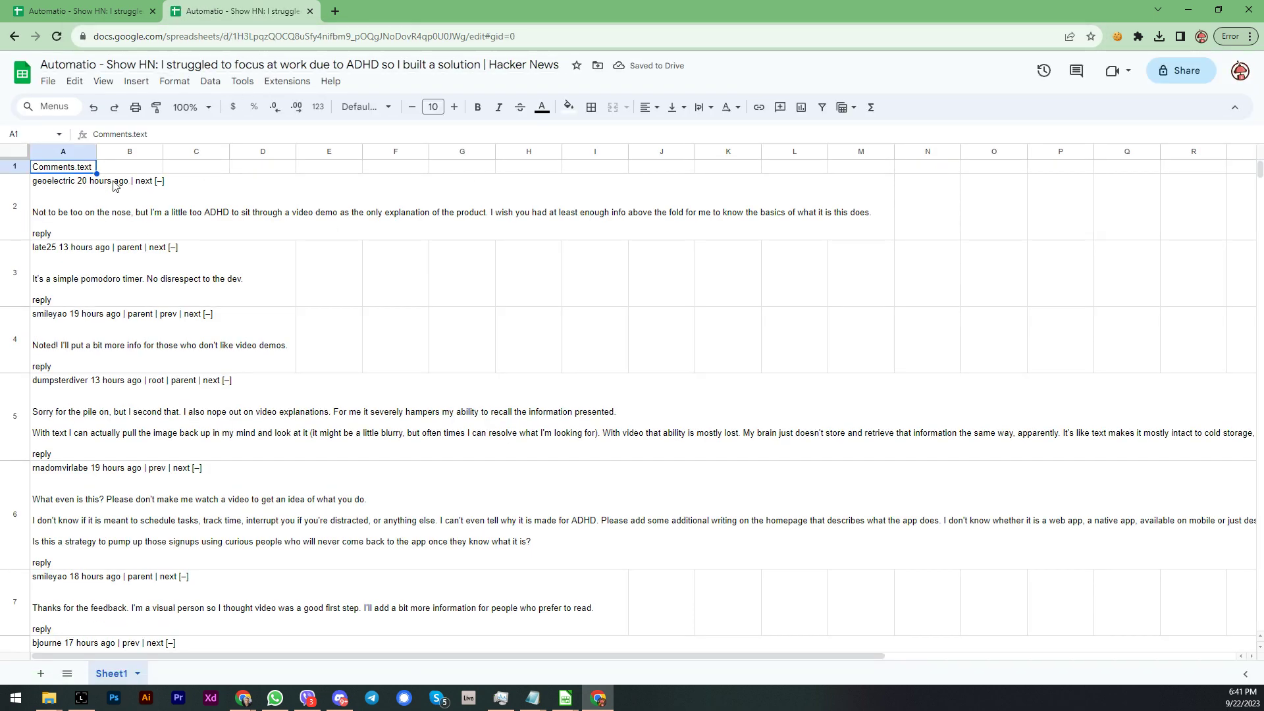
{"action": "left_click_drag", "start_coordinate": [97, 152], "coordinate": [153, 151]}
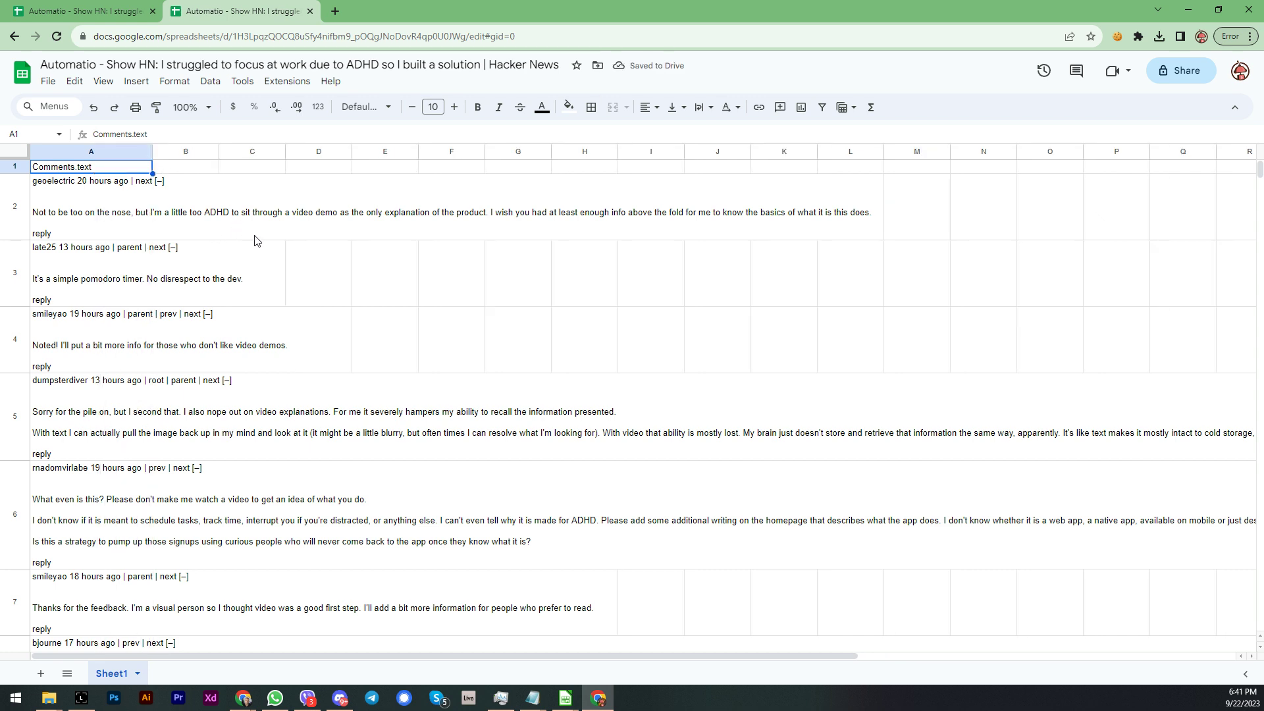
{"action": "left_click", "coordinate": [83, 188]}
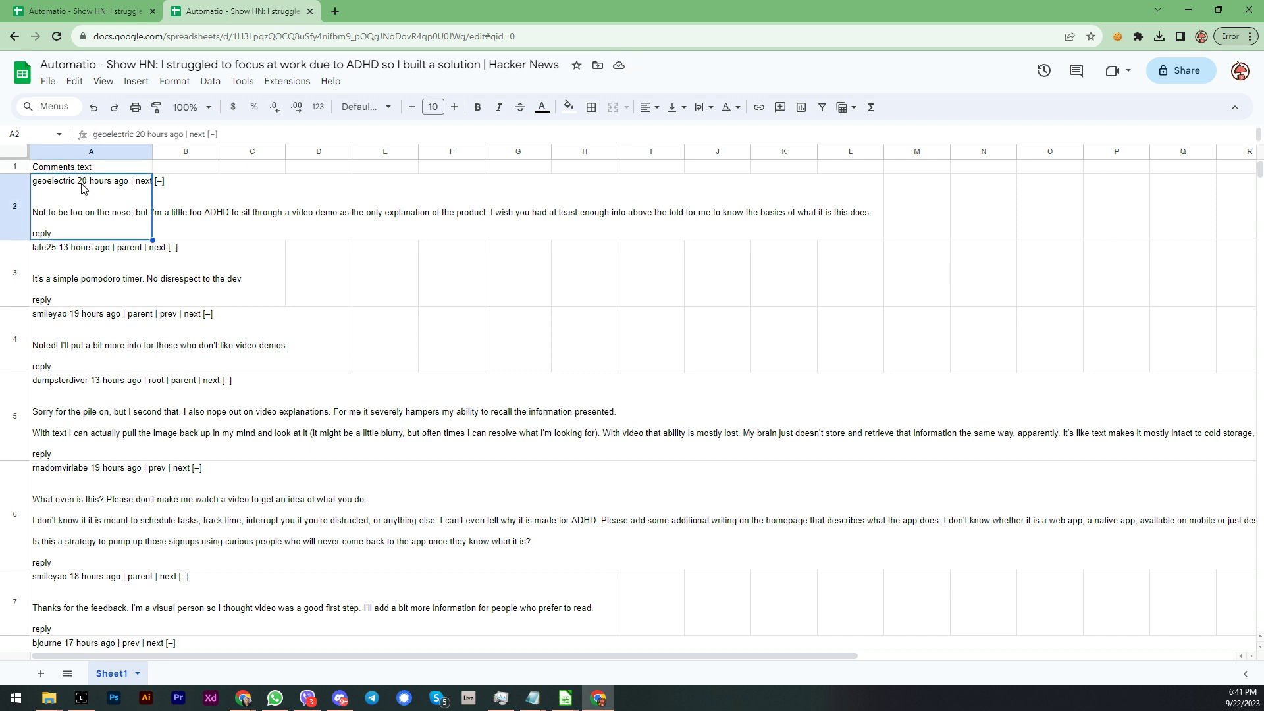
{"action": "double_click", "coordinate": [83, 187]}
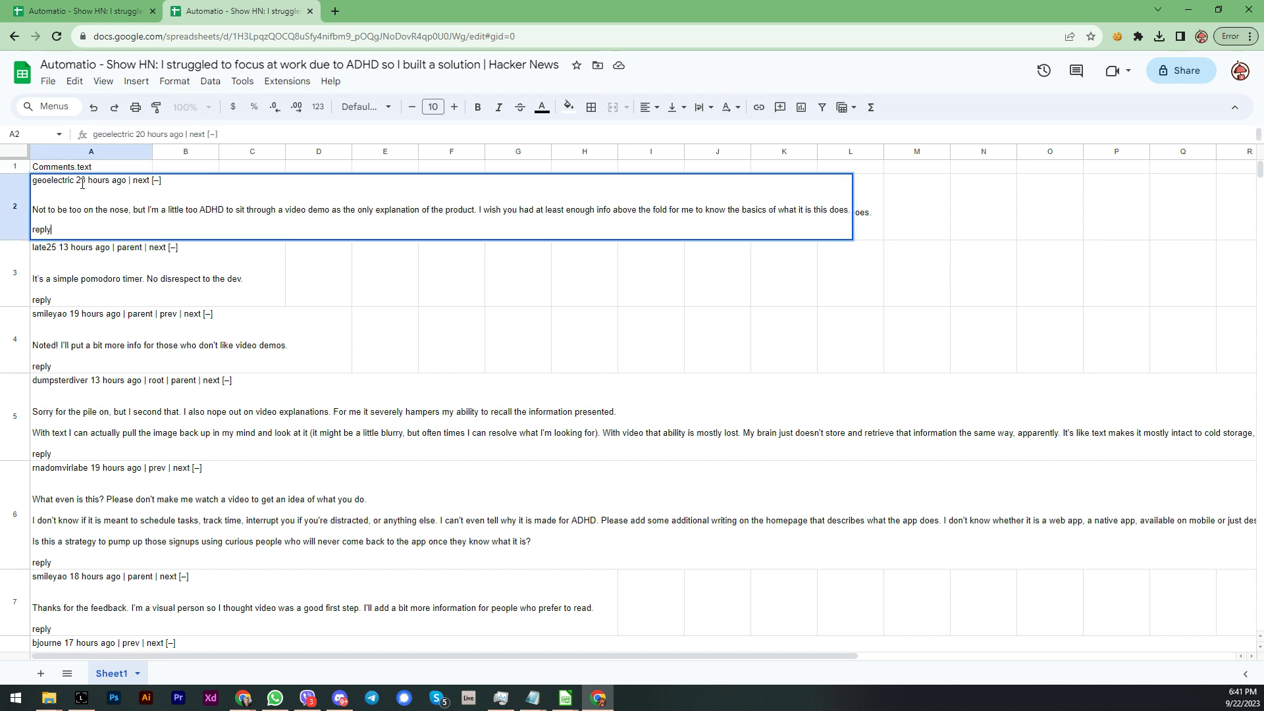
{"action": "triple_click", "coordinate": [36, 184]}
{"action": "left_click", "coordinate": [86, 182]}
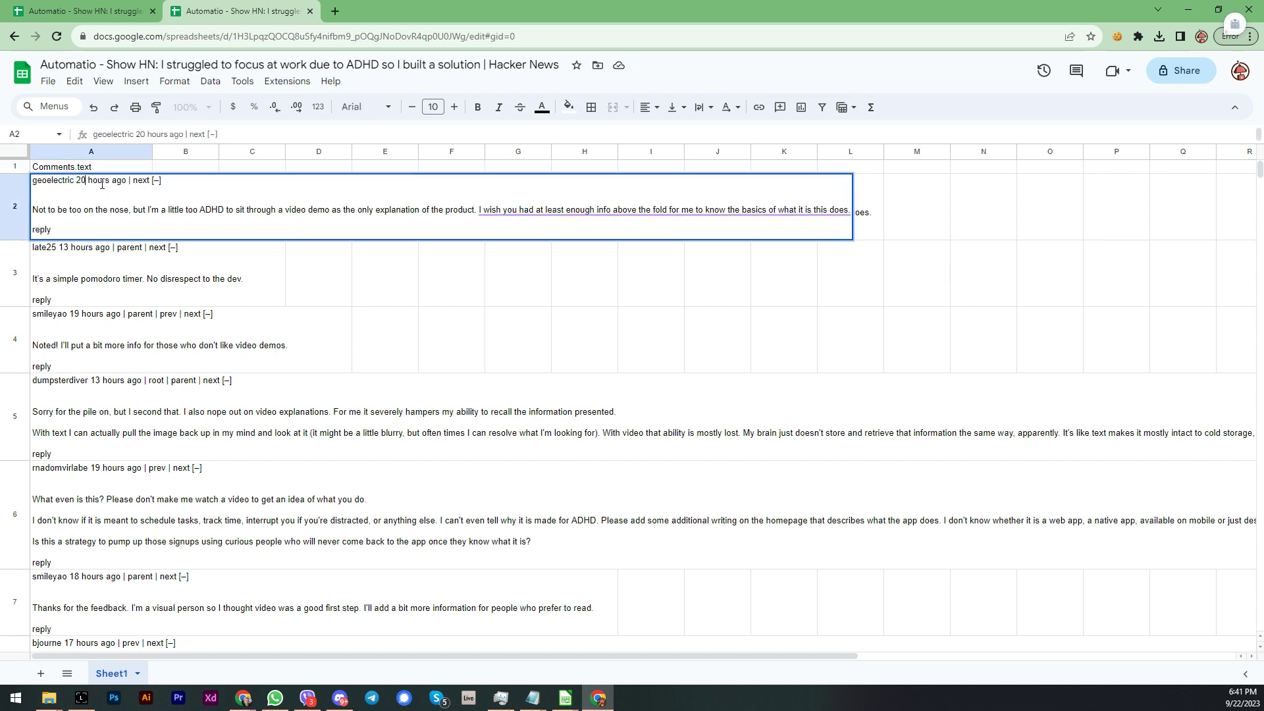
{"action": "left_click_drag", "start_coordinate": [164, 185], "coordinate": [126, 185]}
{"action": "left_click", "coordinate": [382, 264]}
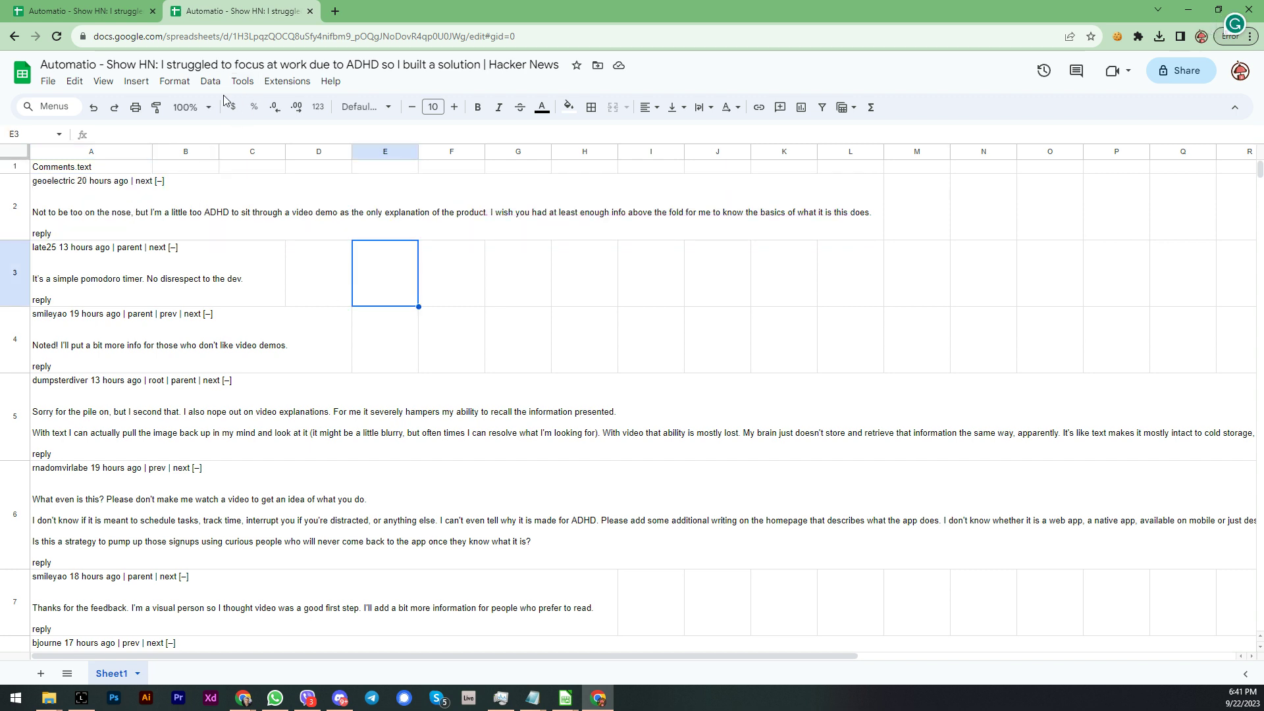
- Launch the GPT for Sheets and Docs add-on from the Extensions menu
{"action": "left_click", "coordinate": [287, 81]}
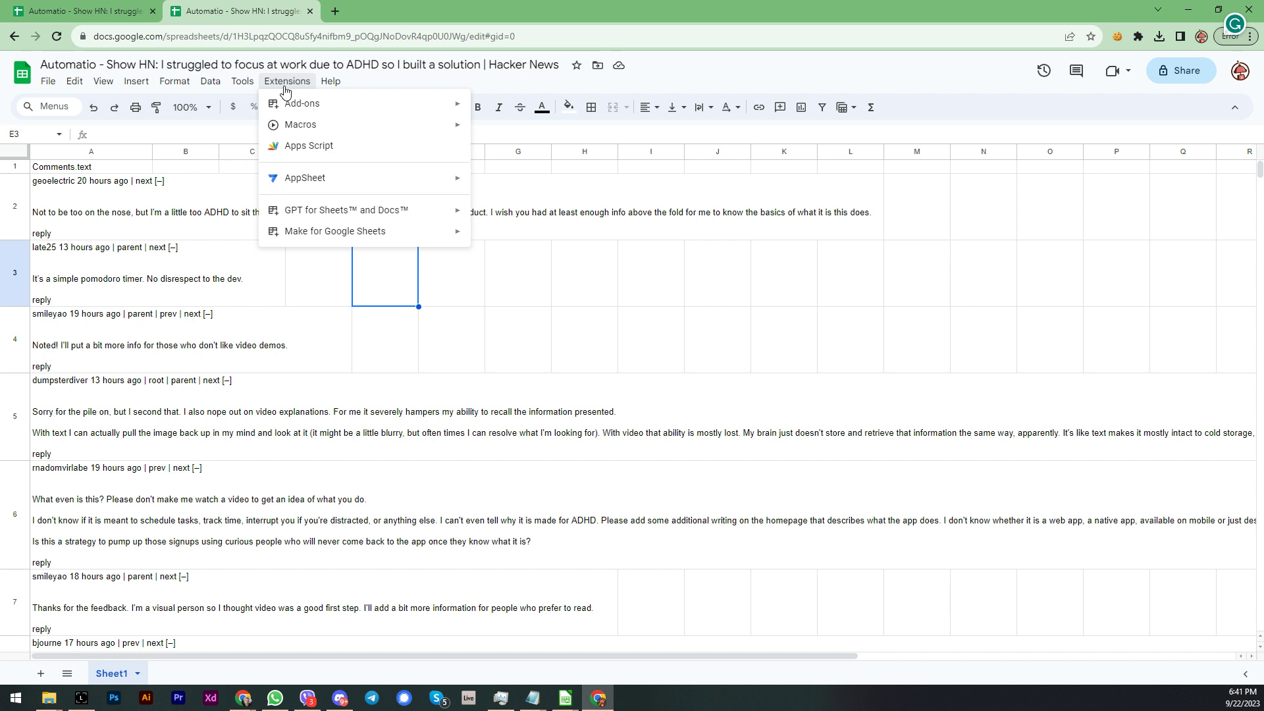
{"action": "mouse_move", "coordinate": [334, 222]}
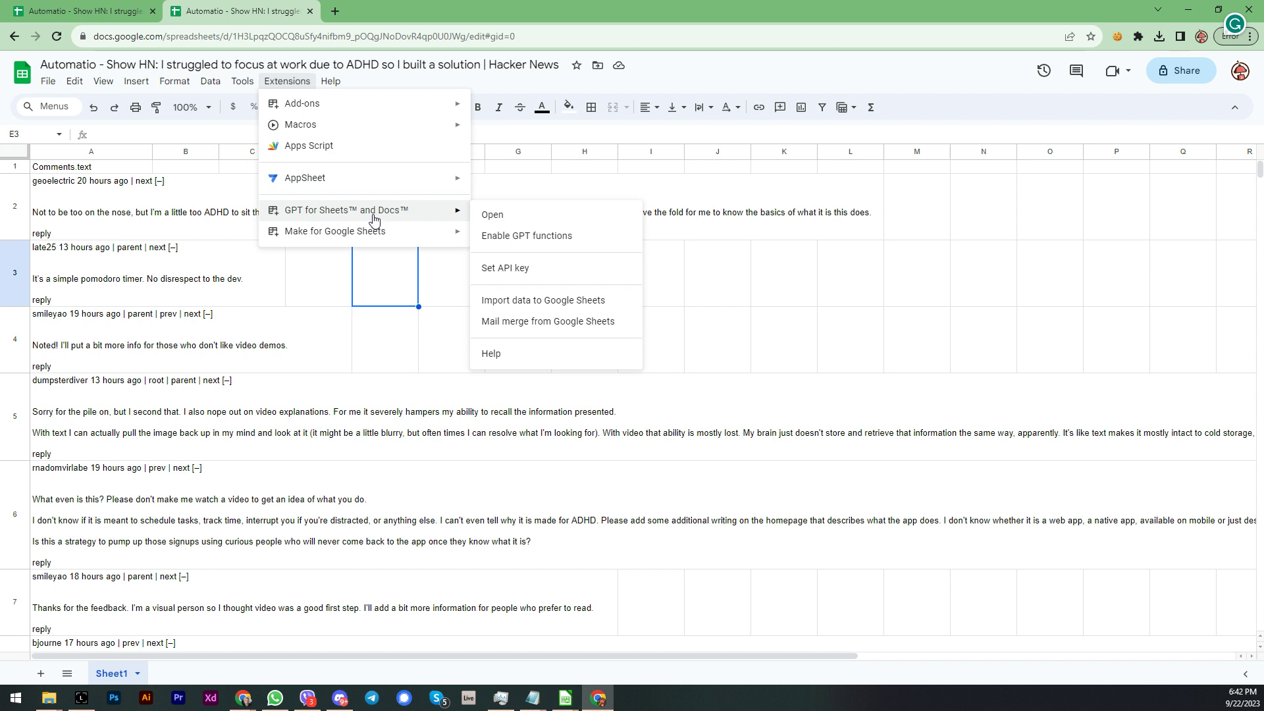
{"action": "left_click", "coordinate": [495, 214]}
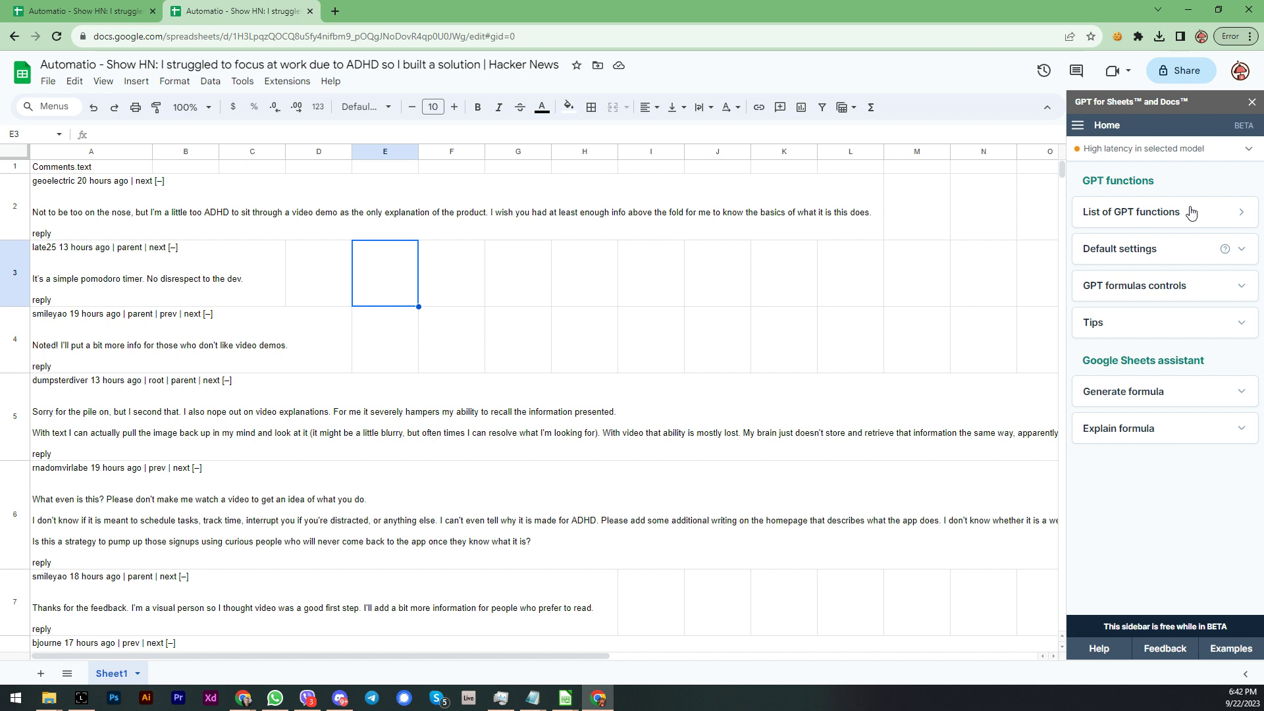
- Browse the add-on's list of GPT functions, expanding and collapsing the GPT entry
{"action": "left_click", "coordinate": [1191, 213]}
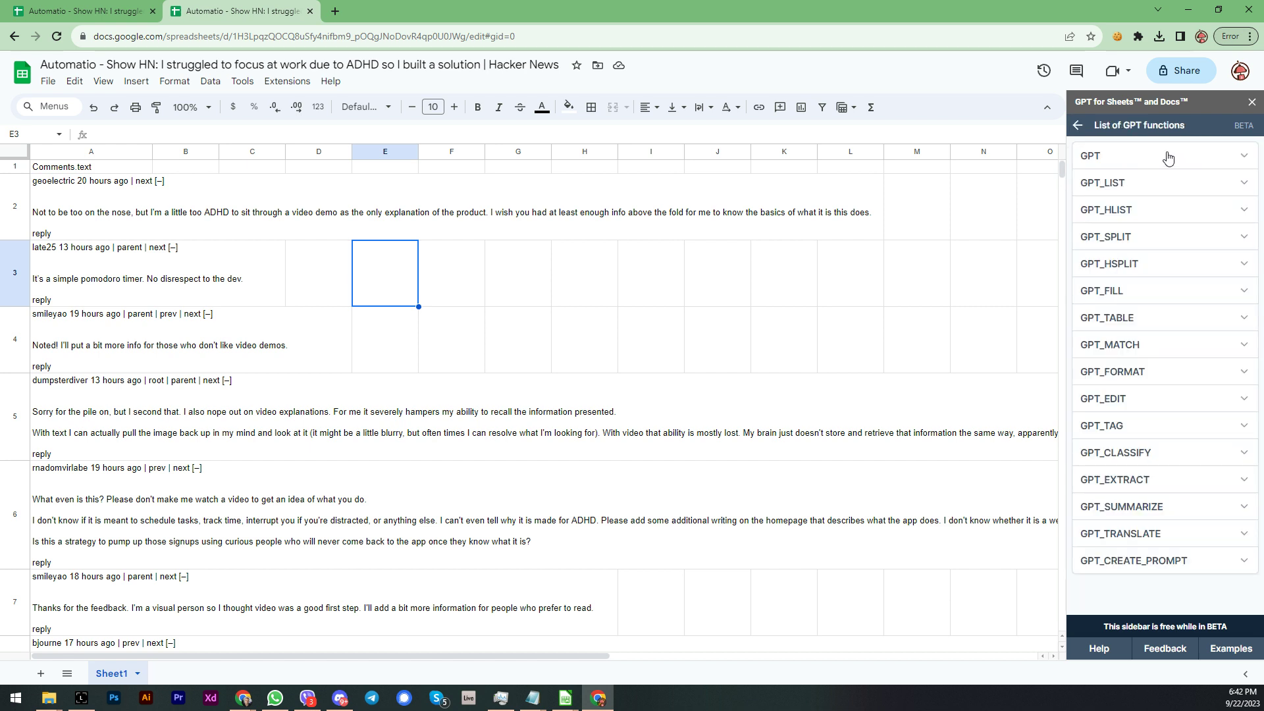
{"action": "left_click", "coordinate": [1122, 160]}
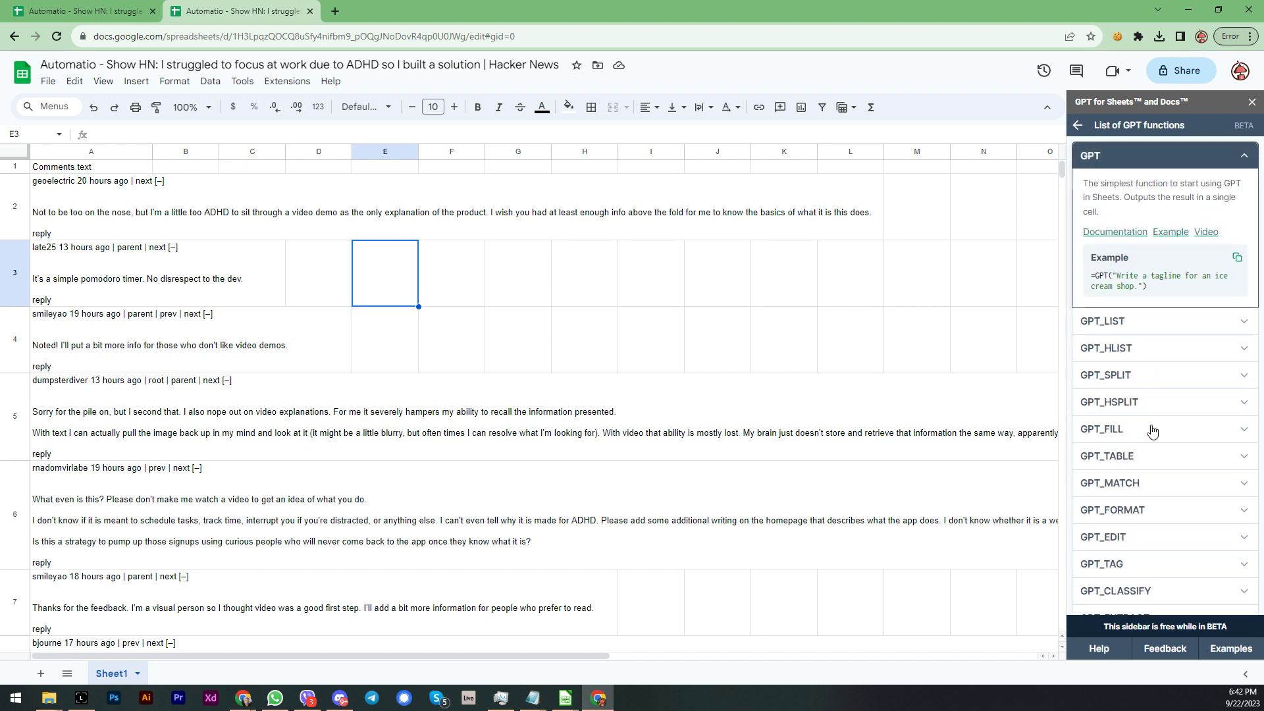
{"action": "scroll", "coordinate": [1153, 435], "scroll_direction": "down", "scroll_amount": 3}
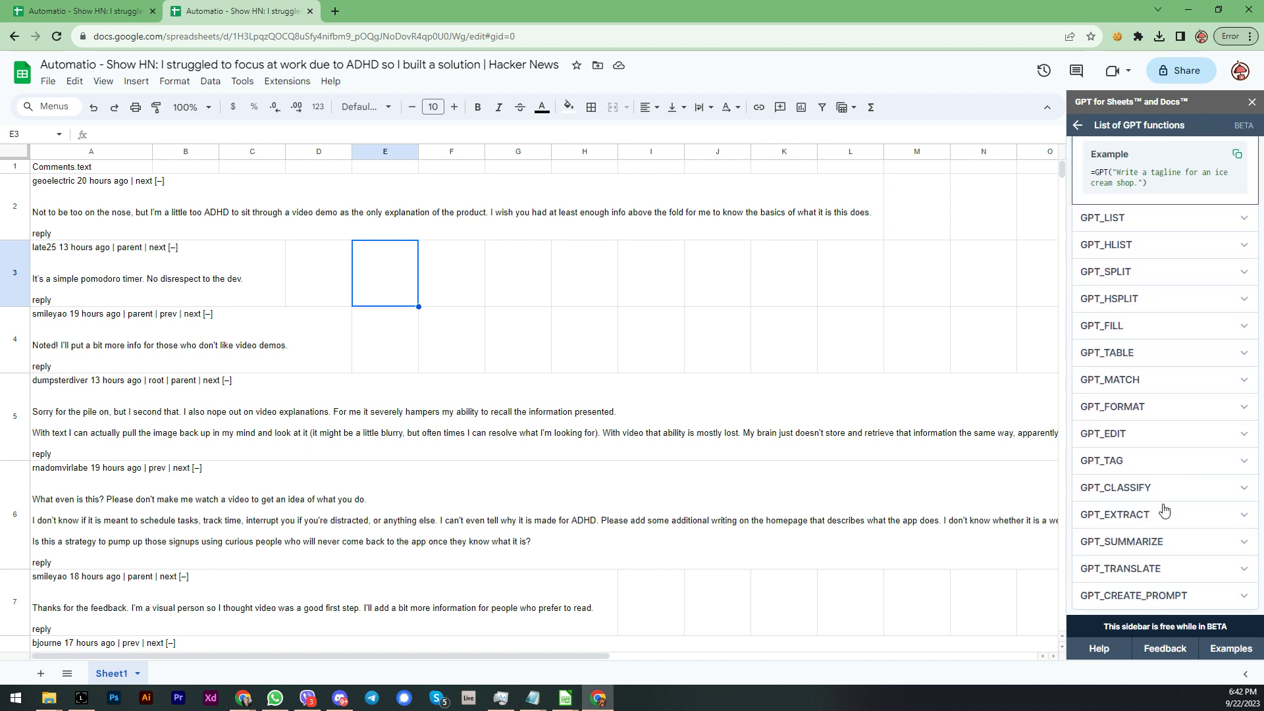
{"action": "scroll", "coordinate": [1164, 461], "scroll_direction": "up", "scroll_amount": 3}
{"action": "left_click", "coordinate": [1186, 167]}
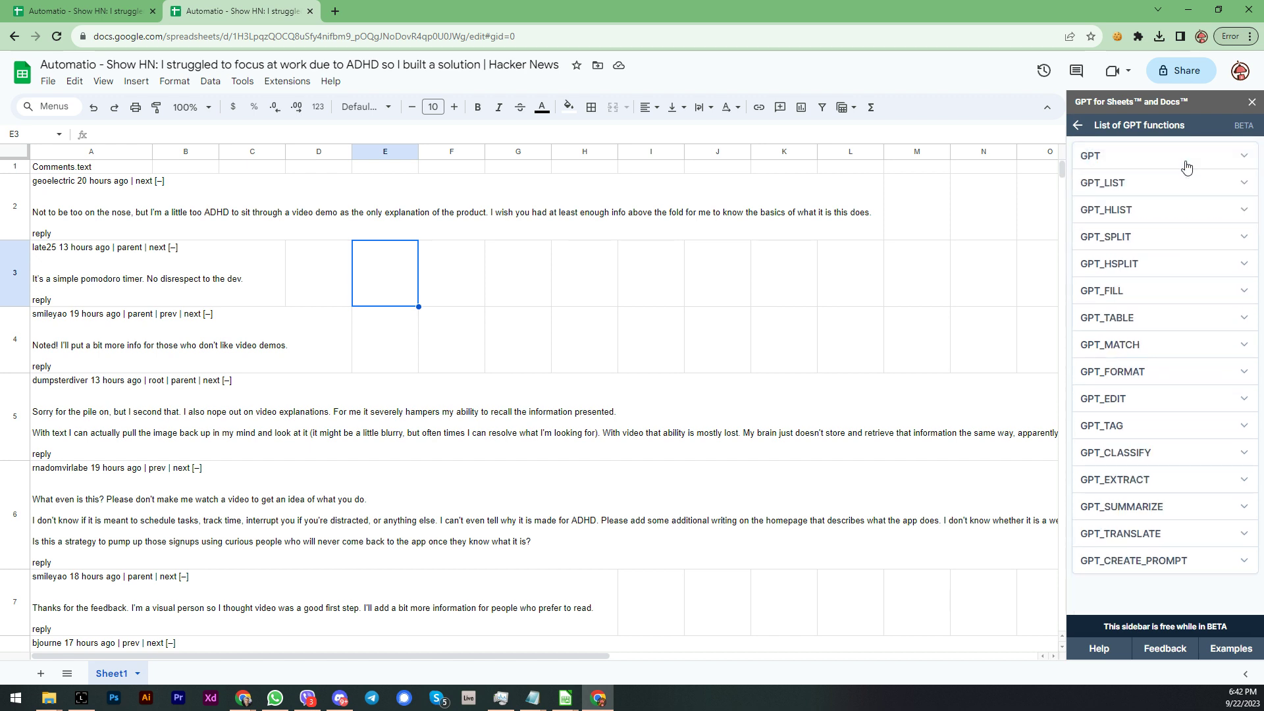
{"action": "left_click", "coordinate": [202, 168]}
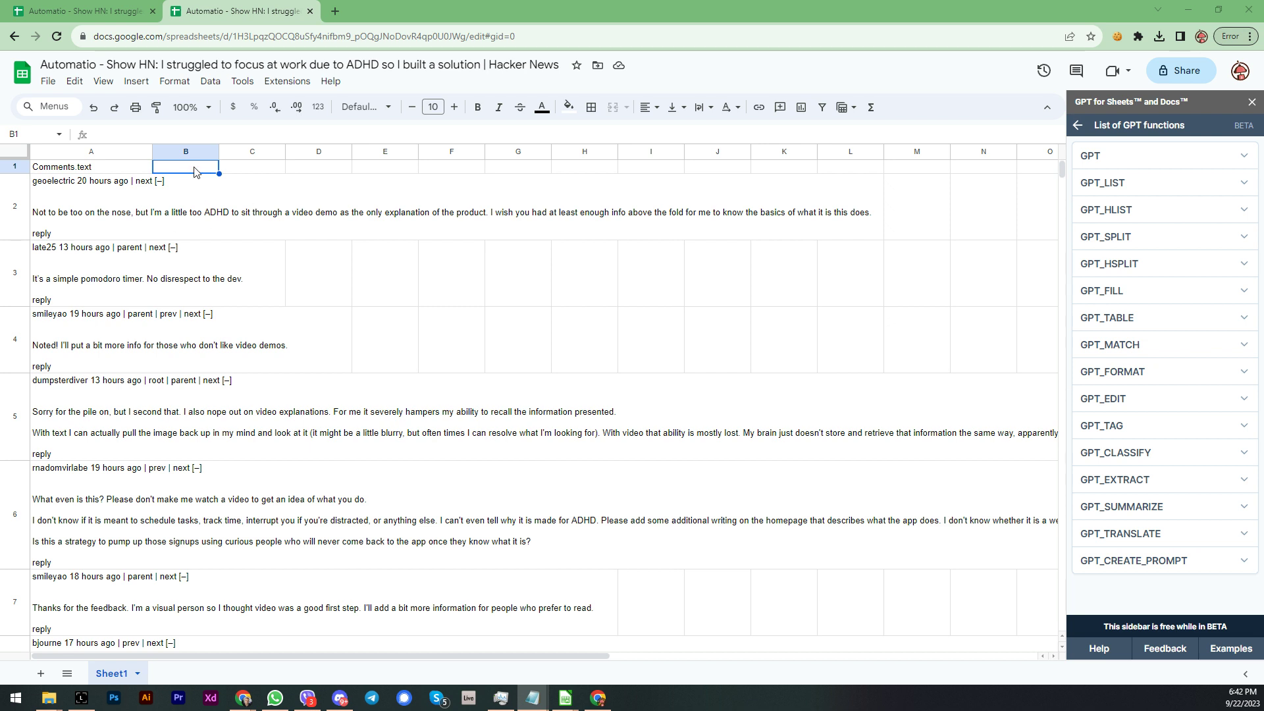
- Label cell B1 'GPT Cleaned'
{"action": "double_click", "coordinate": [195, 168]}
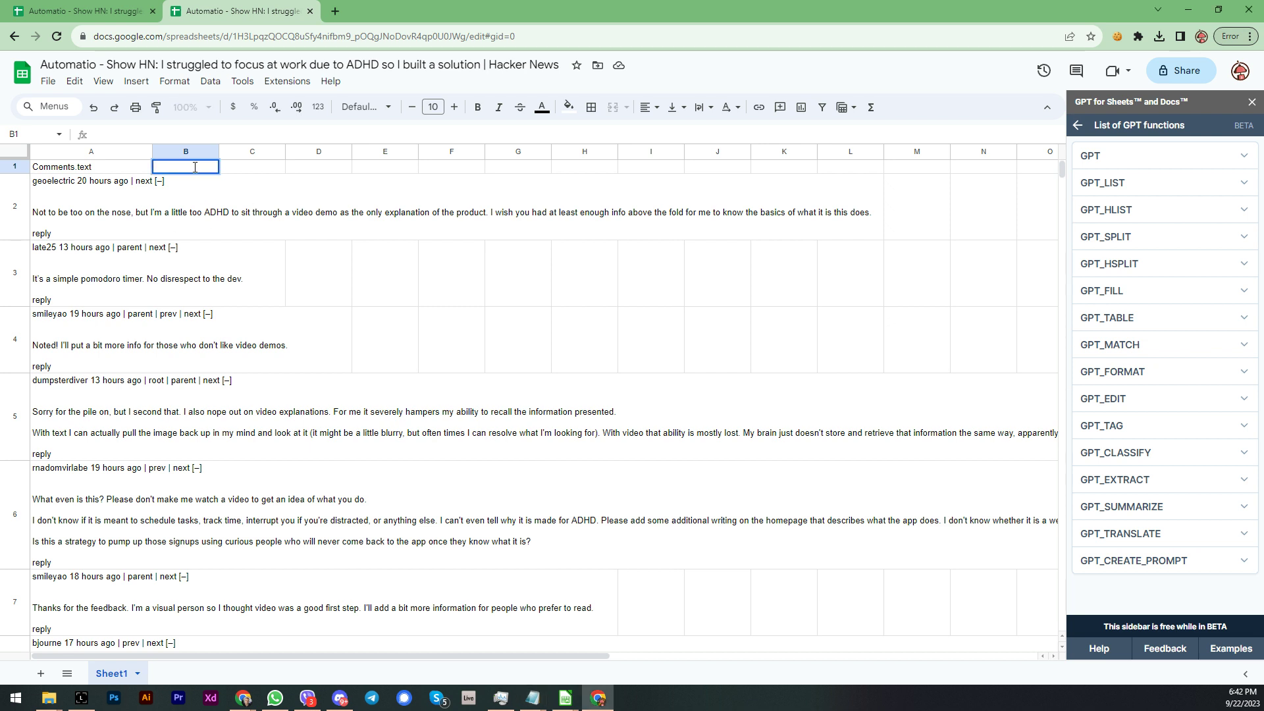
{"action": "type", "text": "GPT Cleaned"}
{"action": "key", "text": "Return"}
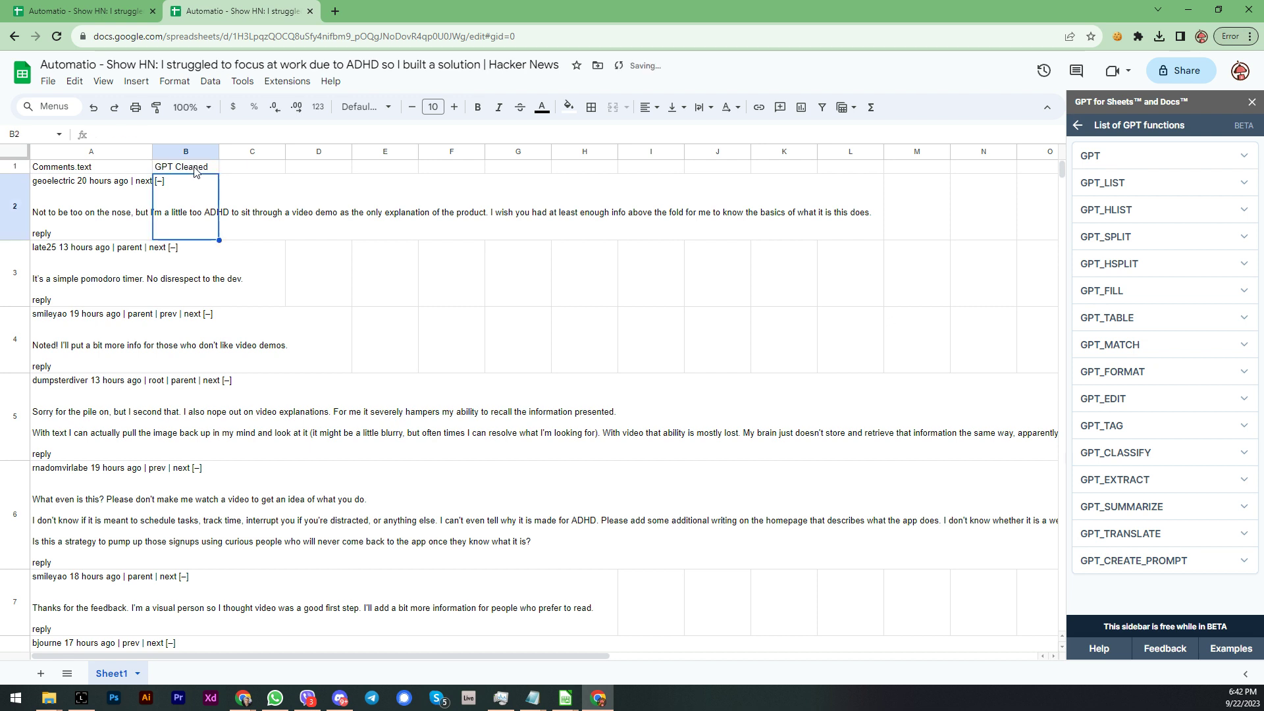
- Start a B2 =GPT formula prompting 'Clean this text from username, date, reply text and other stuff. For example'
{"action": "left_click", "coordinate": [134, 133]}
{"action": "type", "text": "="}
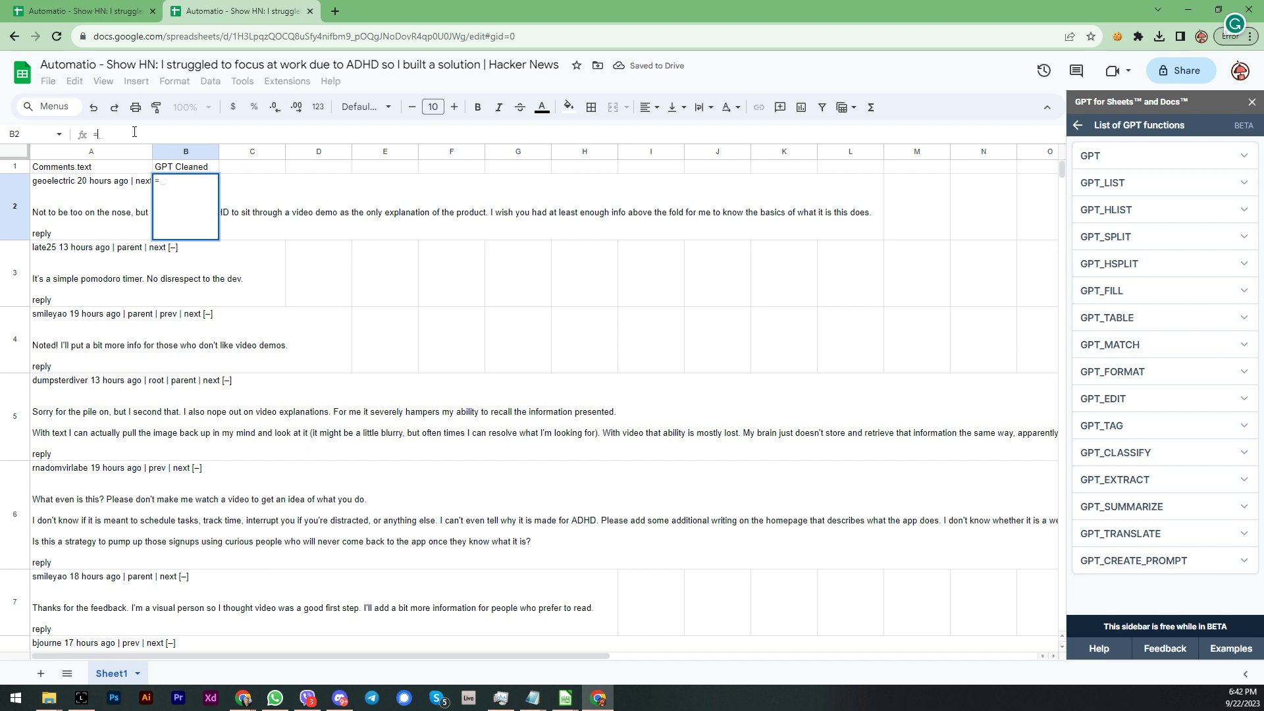
{"action": "type", "text": "GPT"}
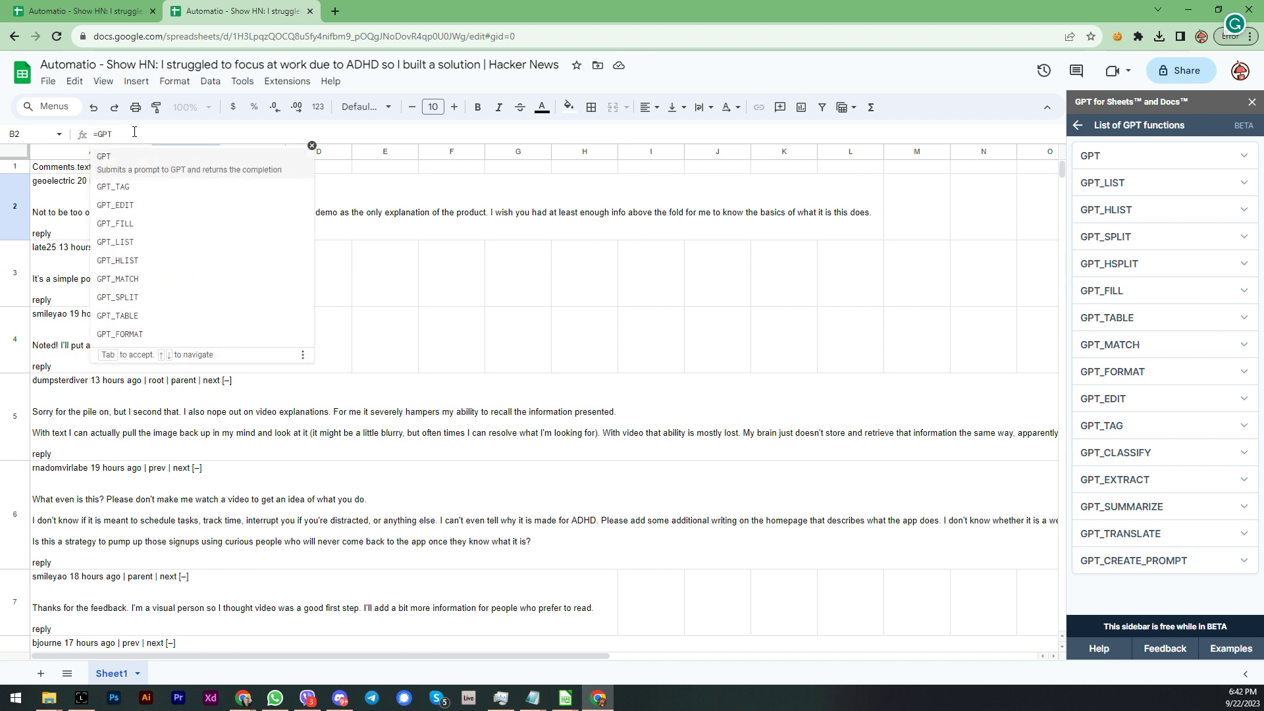
{"action": "key", "text": "Tab"}
{"action": "type", "text": ")"}
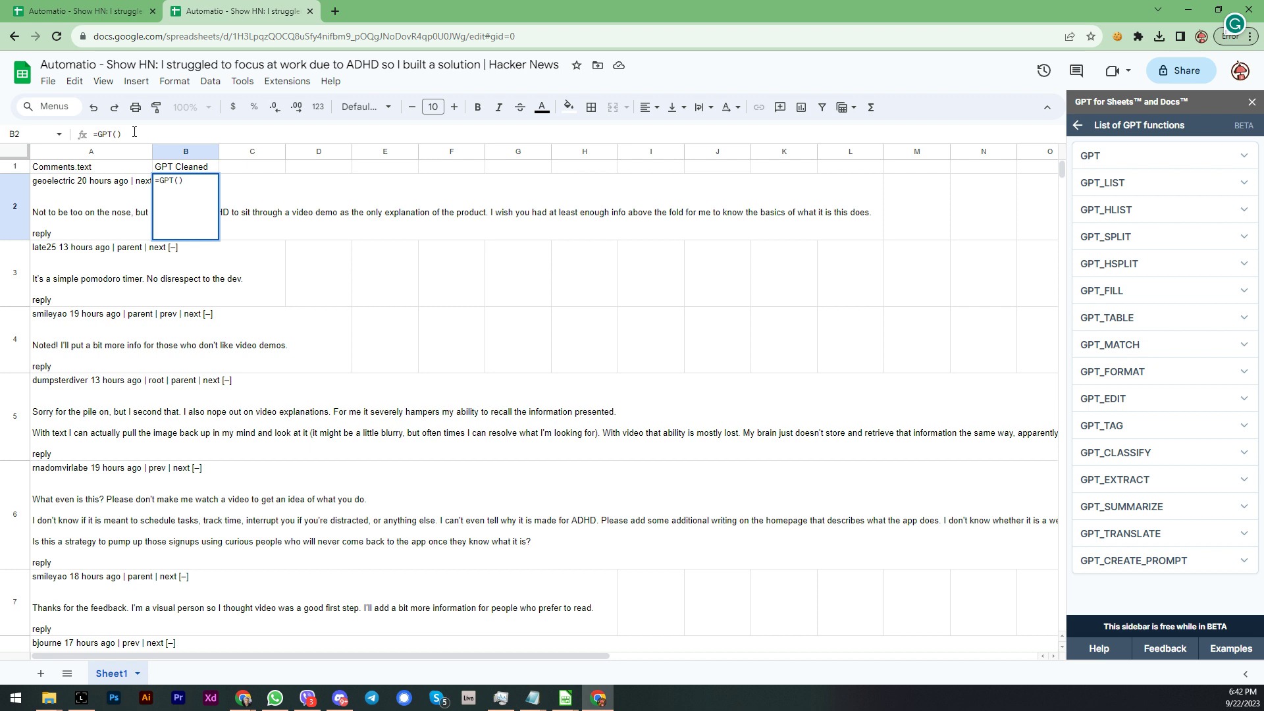
{"action": "key", "text": "Left"}
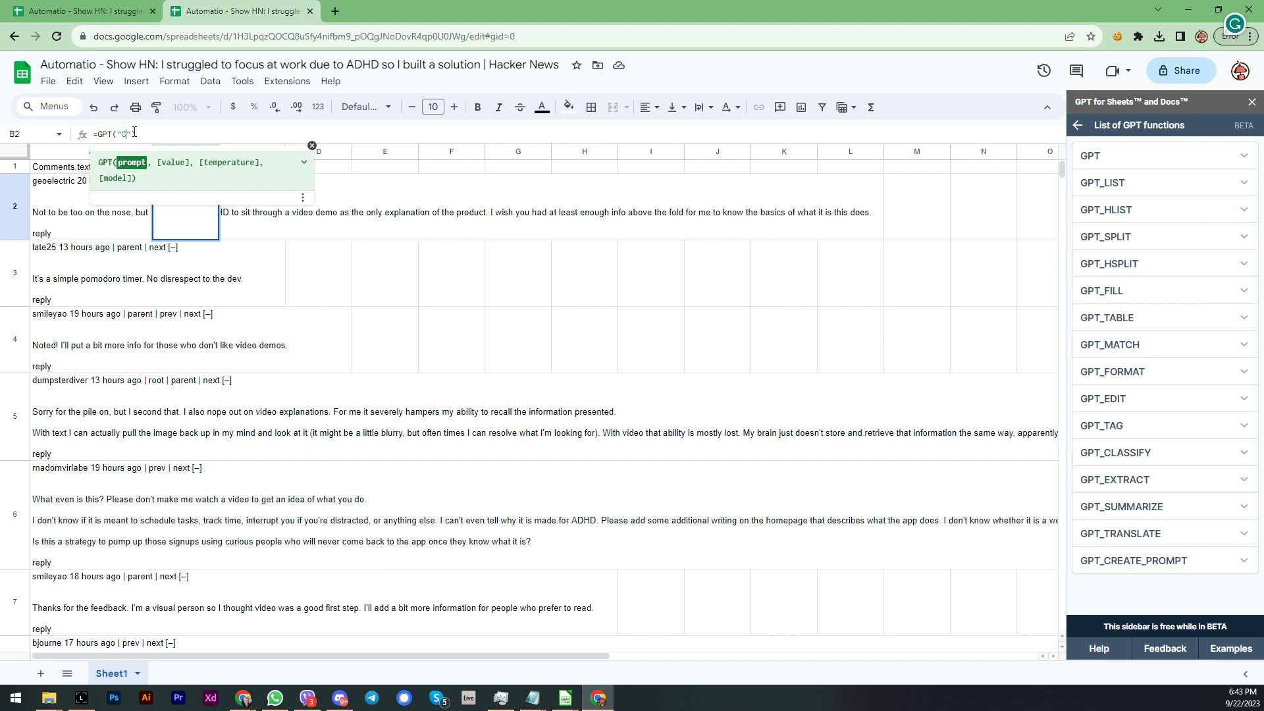
{"action": "type", "text": "lean this te"}
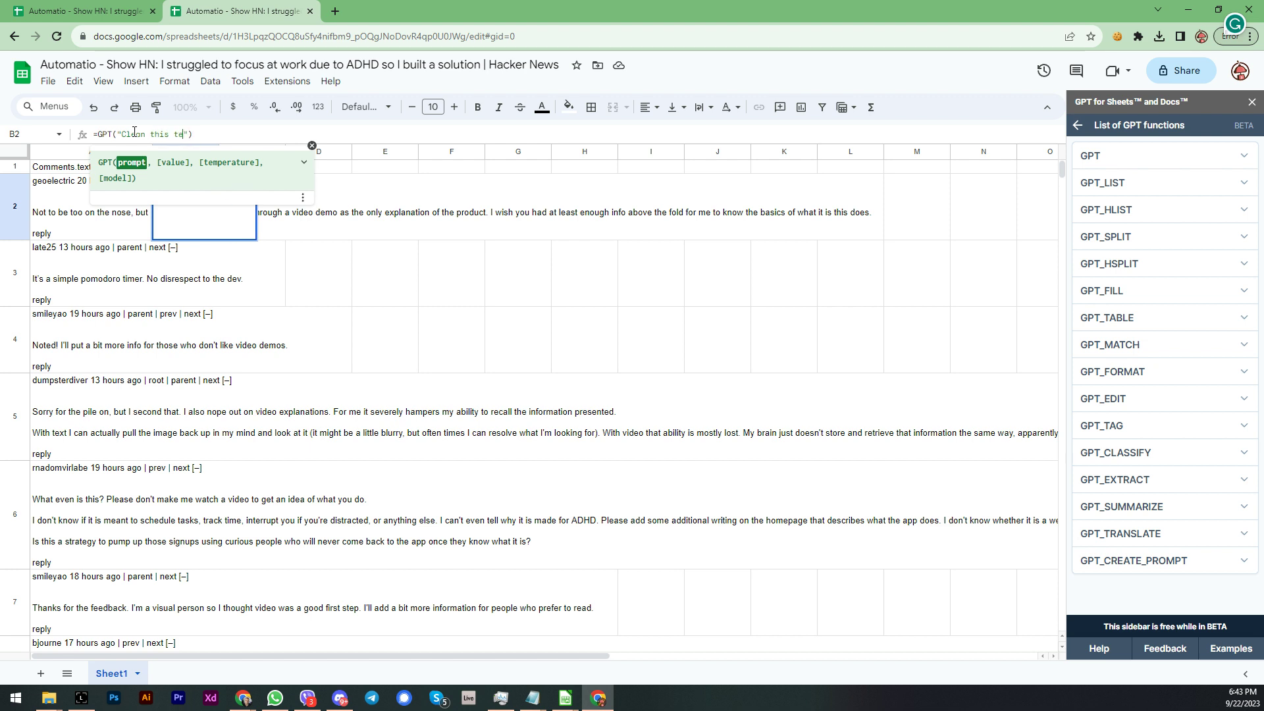
{"action": "type", "text": "xt from username"}
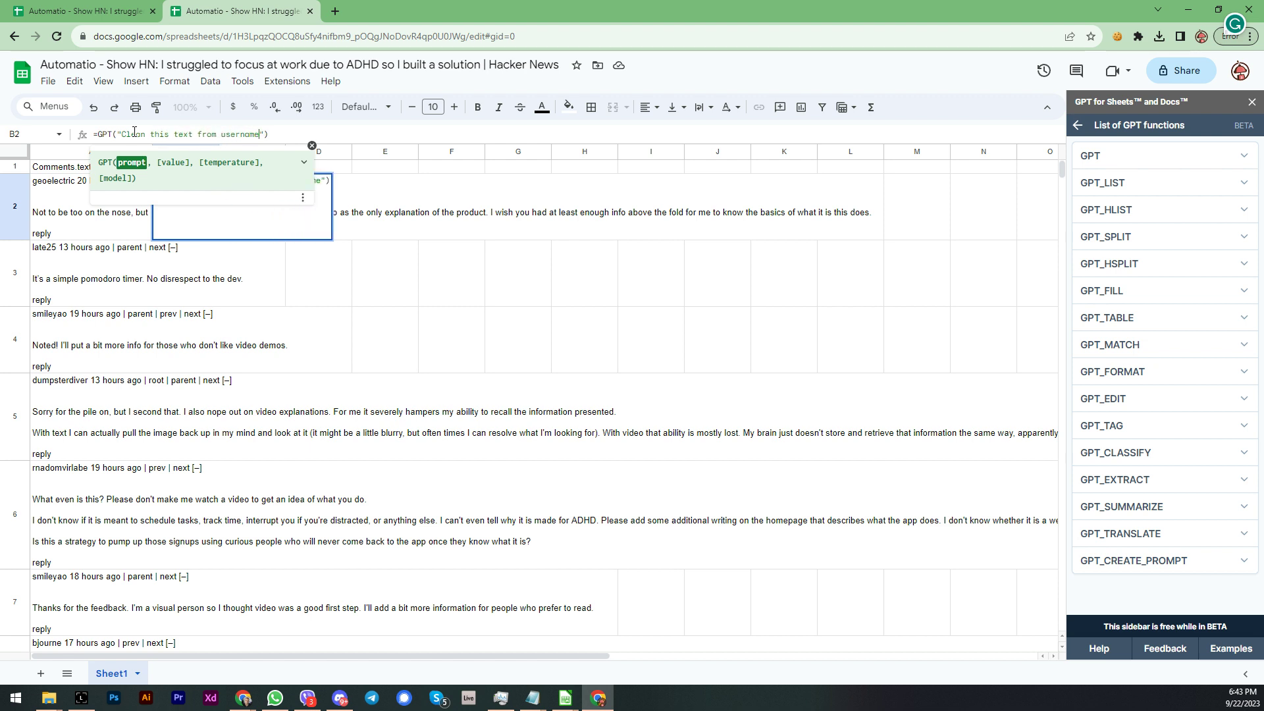
{"action": "type", "text": ", date, repl"}
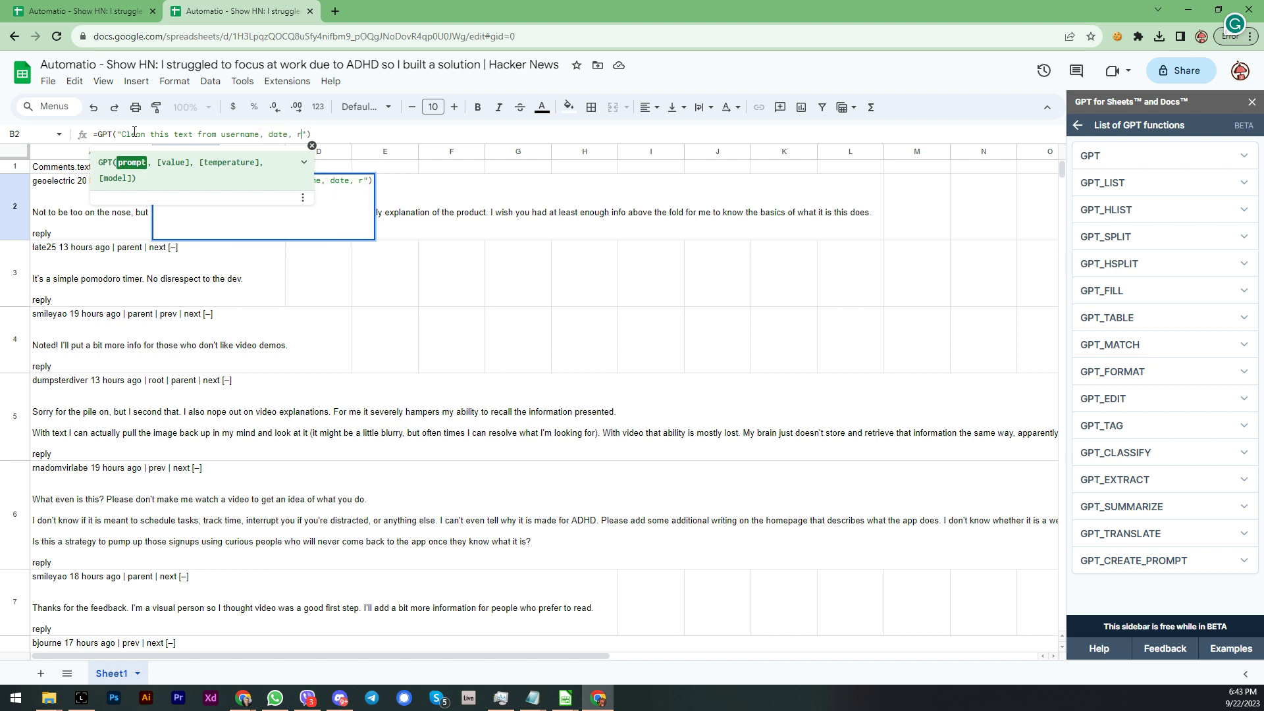
{"action": "type", "text": "y text"}
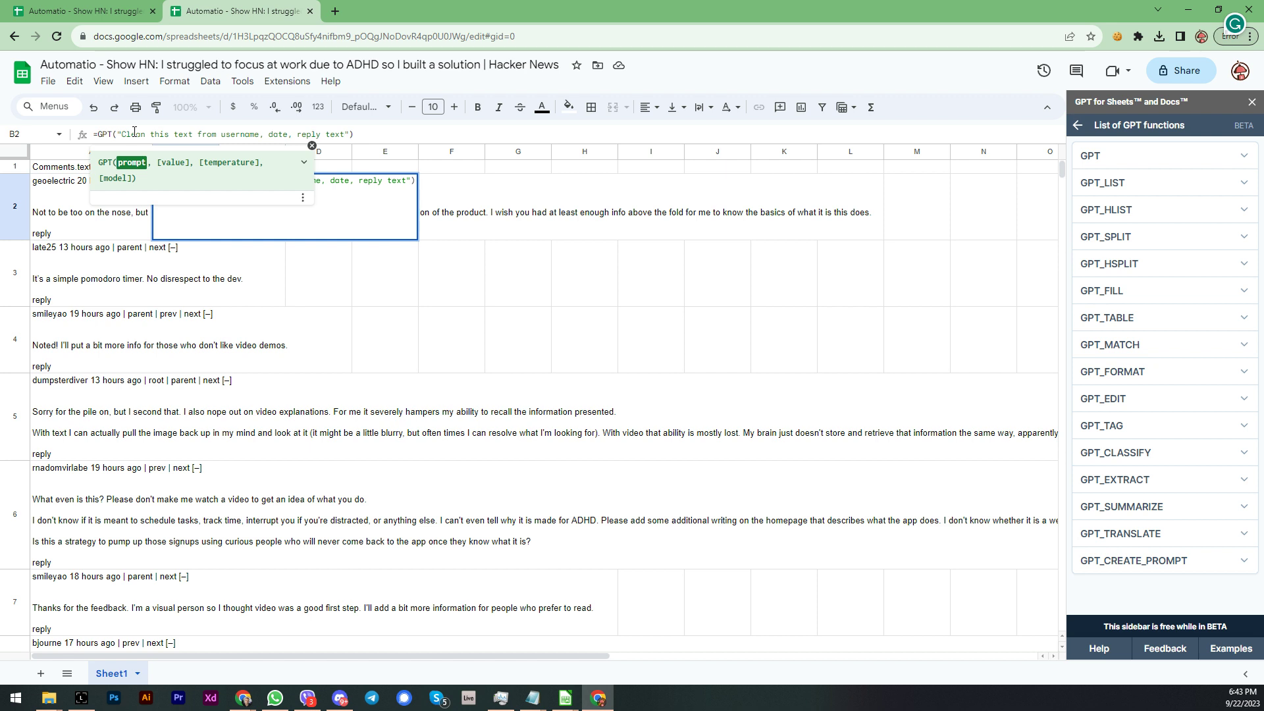
{"action": "type", "text": "and other "}
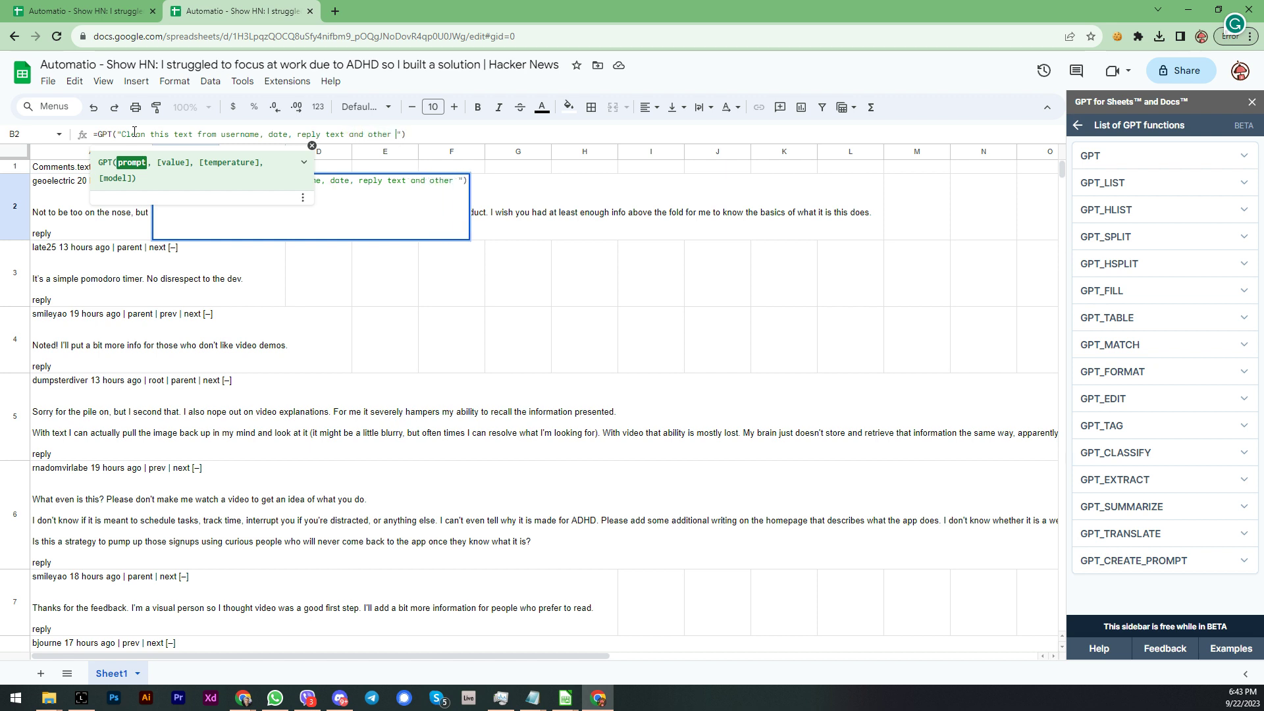
{"action": "type", "text": "stuff"}
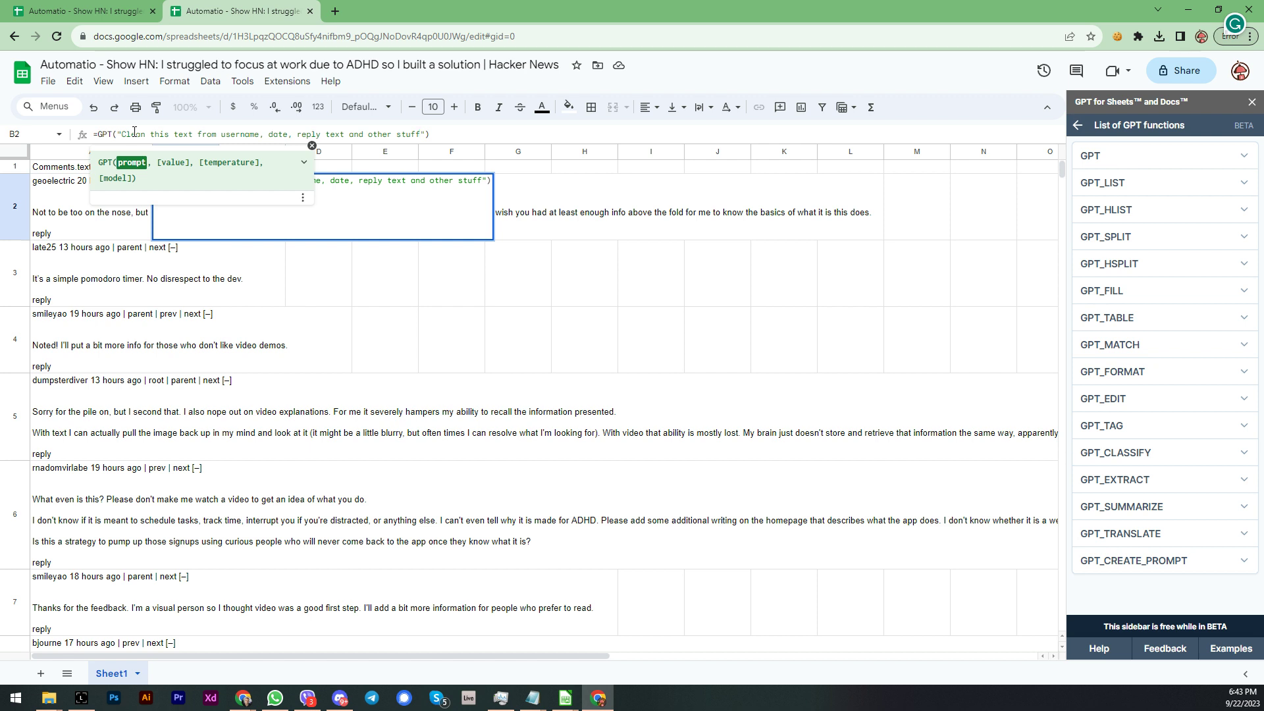
{"action": "type", "text": ". For "}
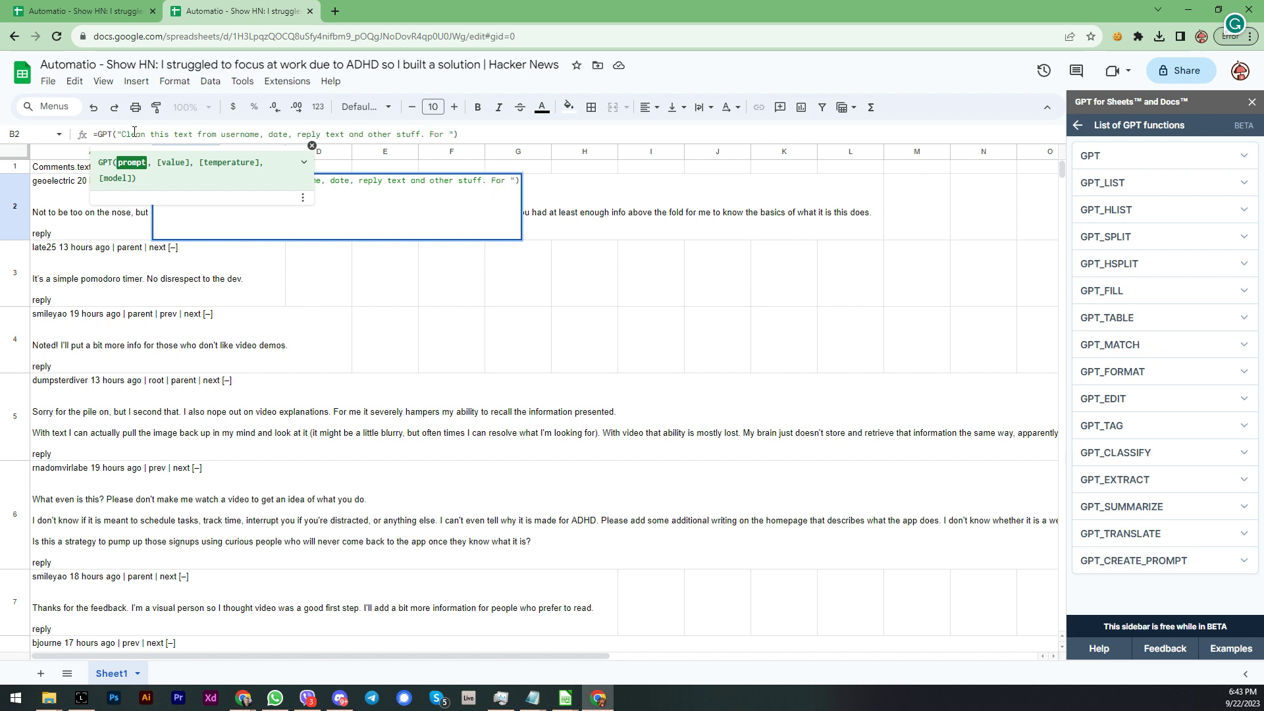
{"action": "type", "text": "example"}
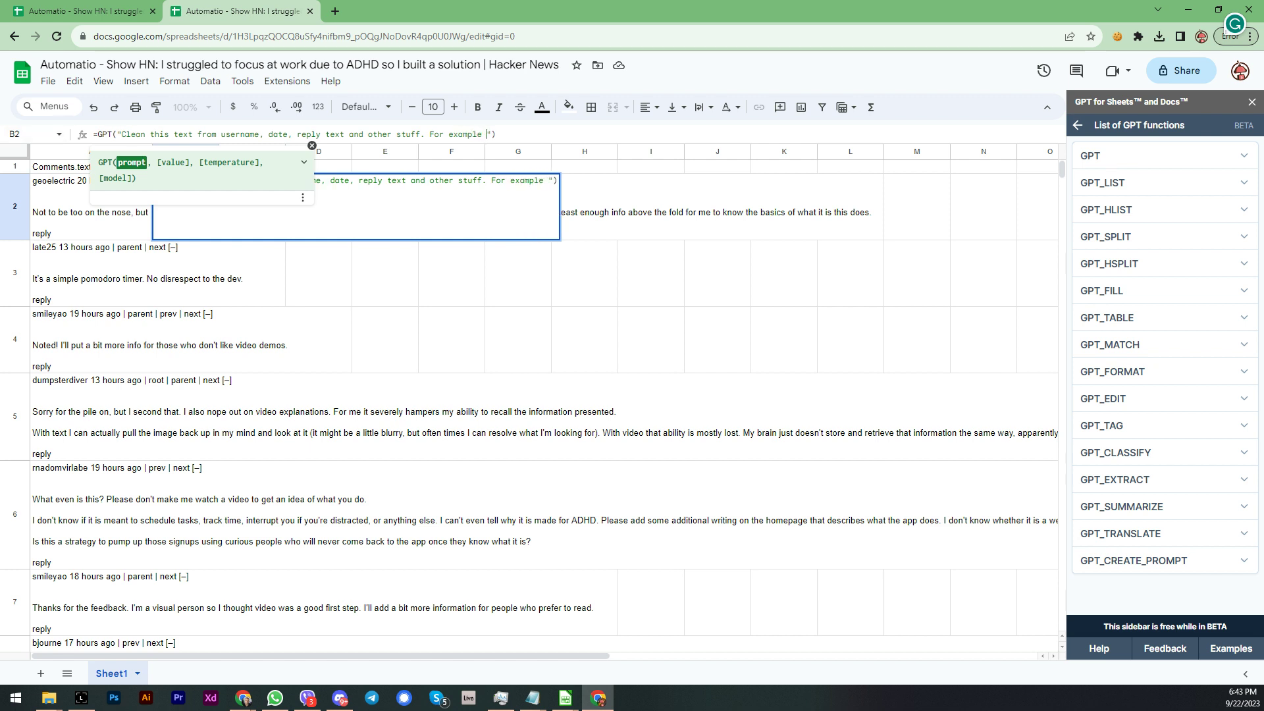
{"action": "key", "text": "alt+Tab"}
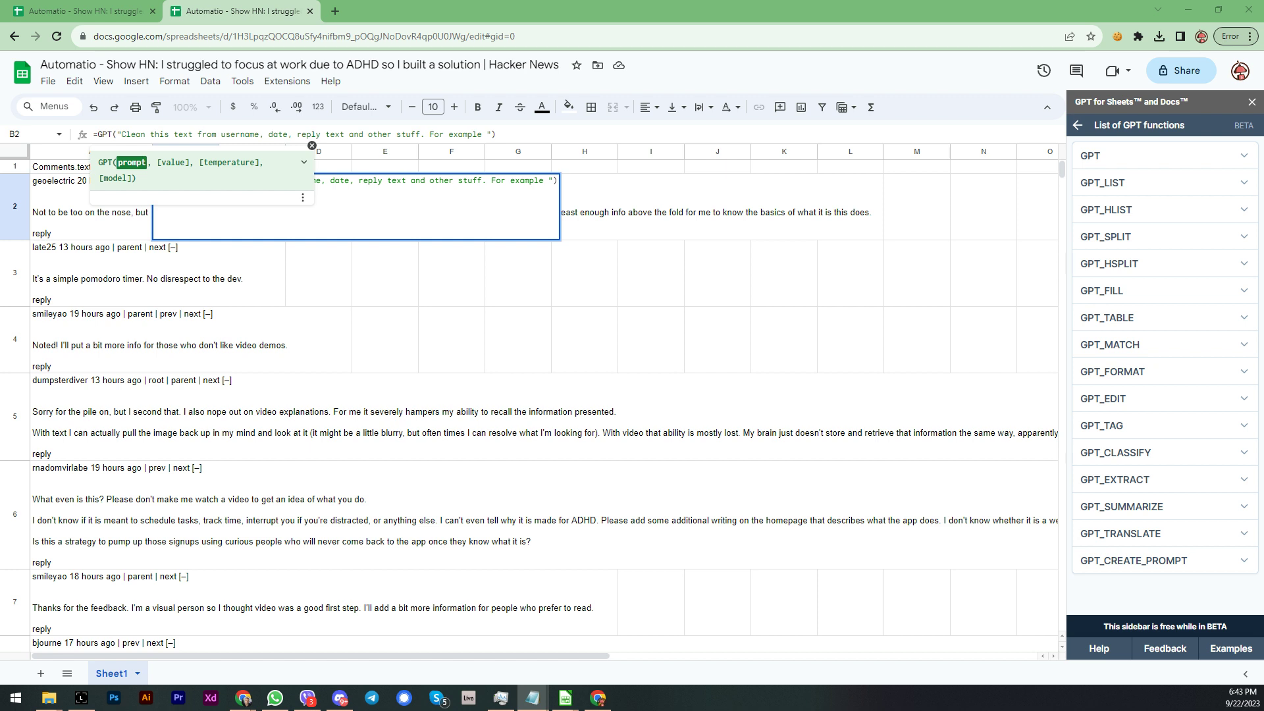
{"action": "left_click", "coordinate": [488, 136]}
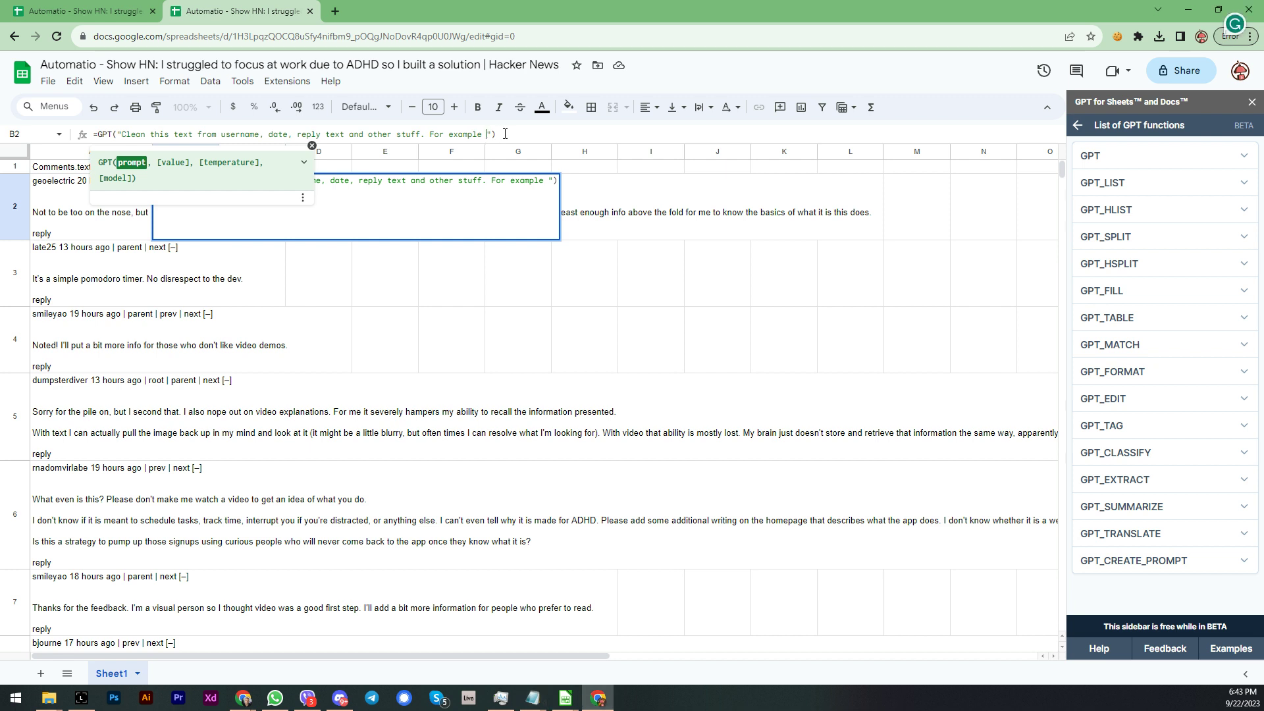
- Paste an example header line into the prompt, add A2 as the value argument, and enter the formula
{"action": "type", "text": "'geoelectric 19 hours ago | next [-]'"}
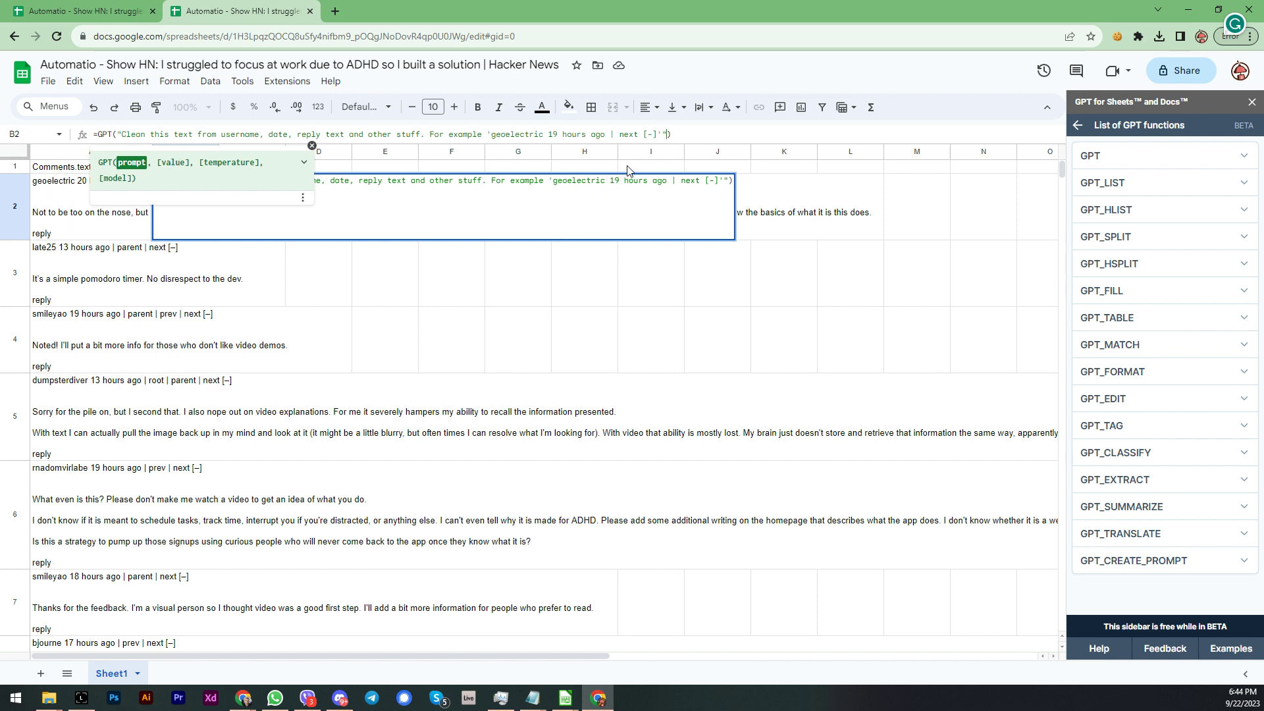
{"action": "type", "text": ",B"}
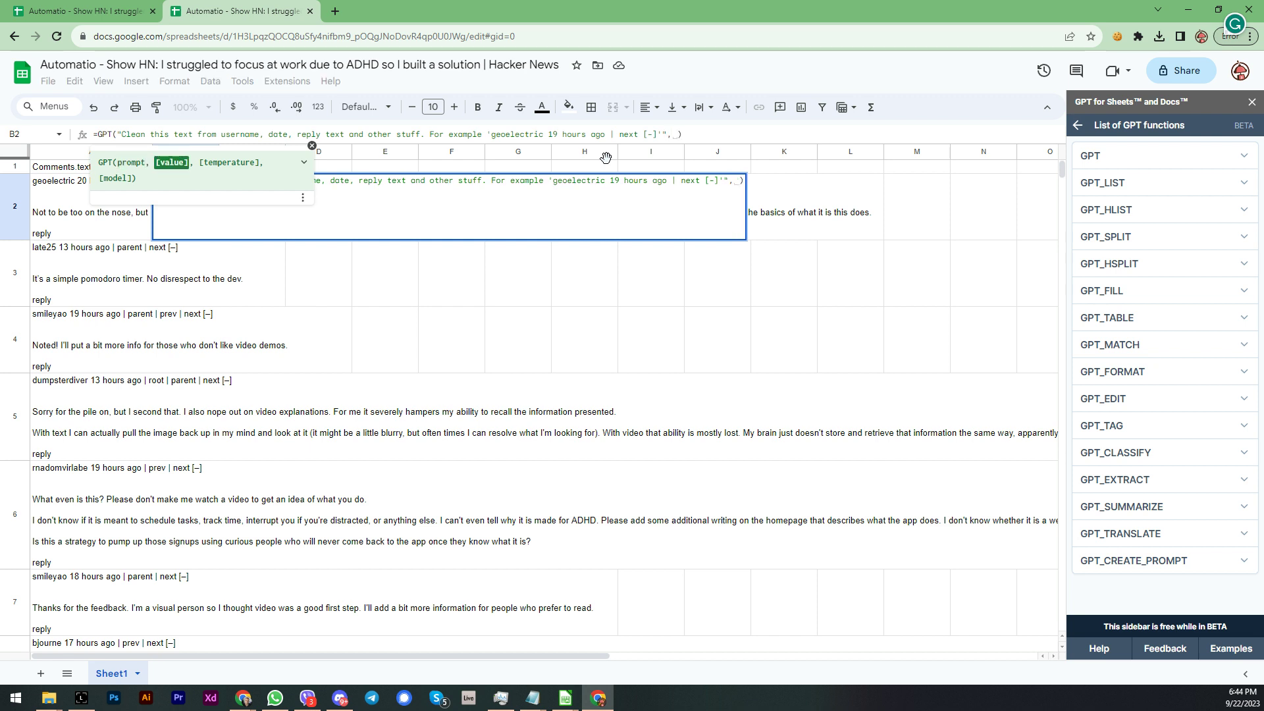
{"action": "key", "text": "BackSpace"}
{"action": "type", "text": "A2"}
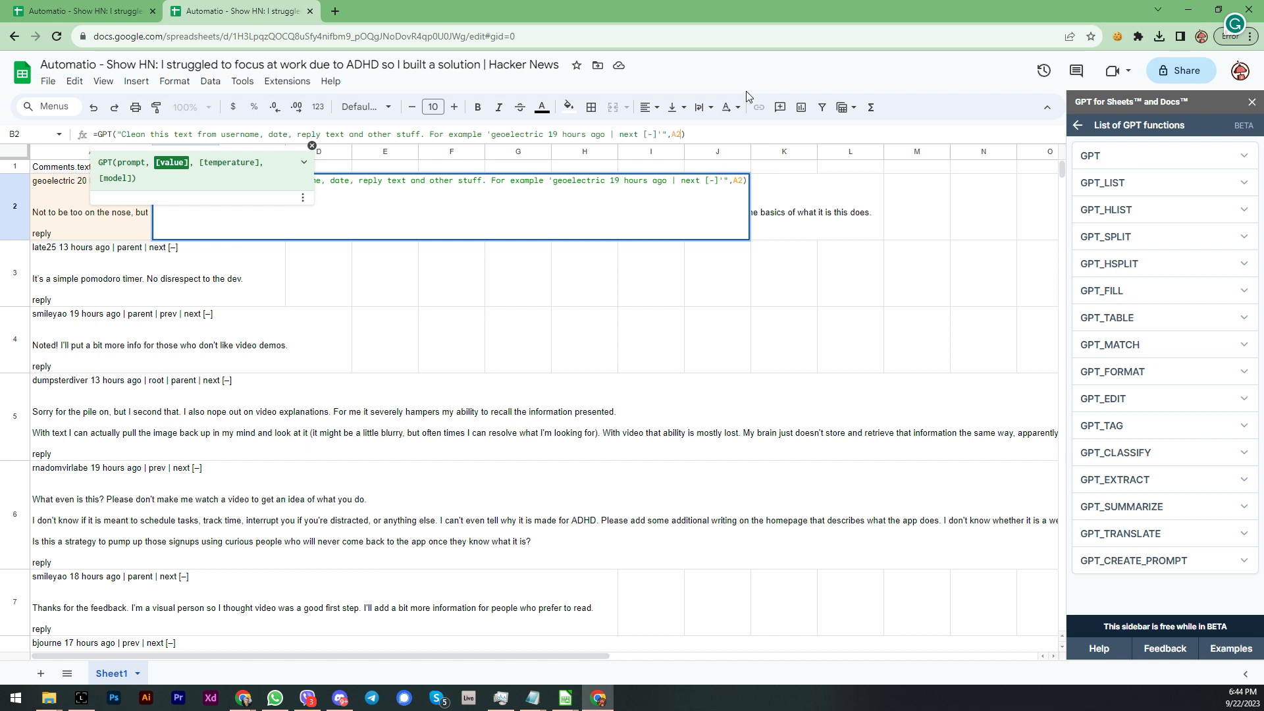
{"action": "key", "text": "Return"}
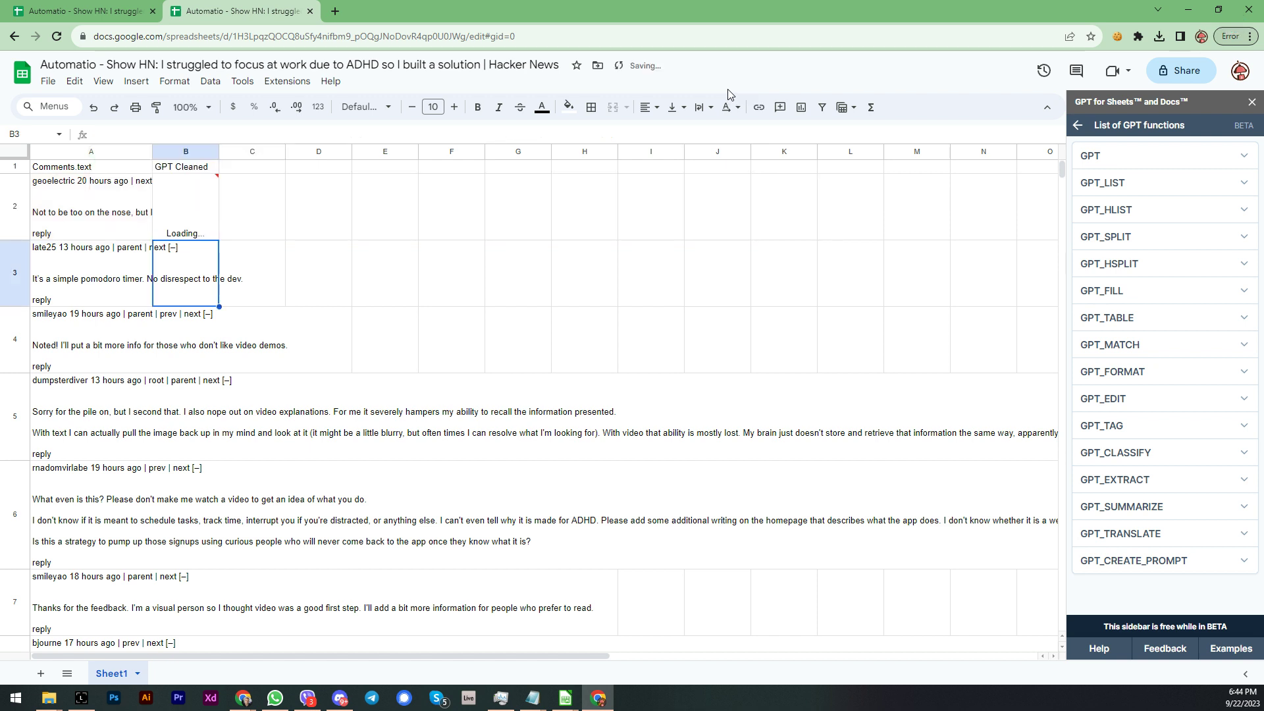
- Fill the B2 GPT cleaning formula down column B through row 44
{"action": "mouse_move", "coordinate": [175, 236]}
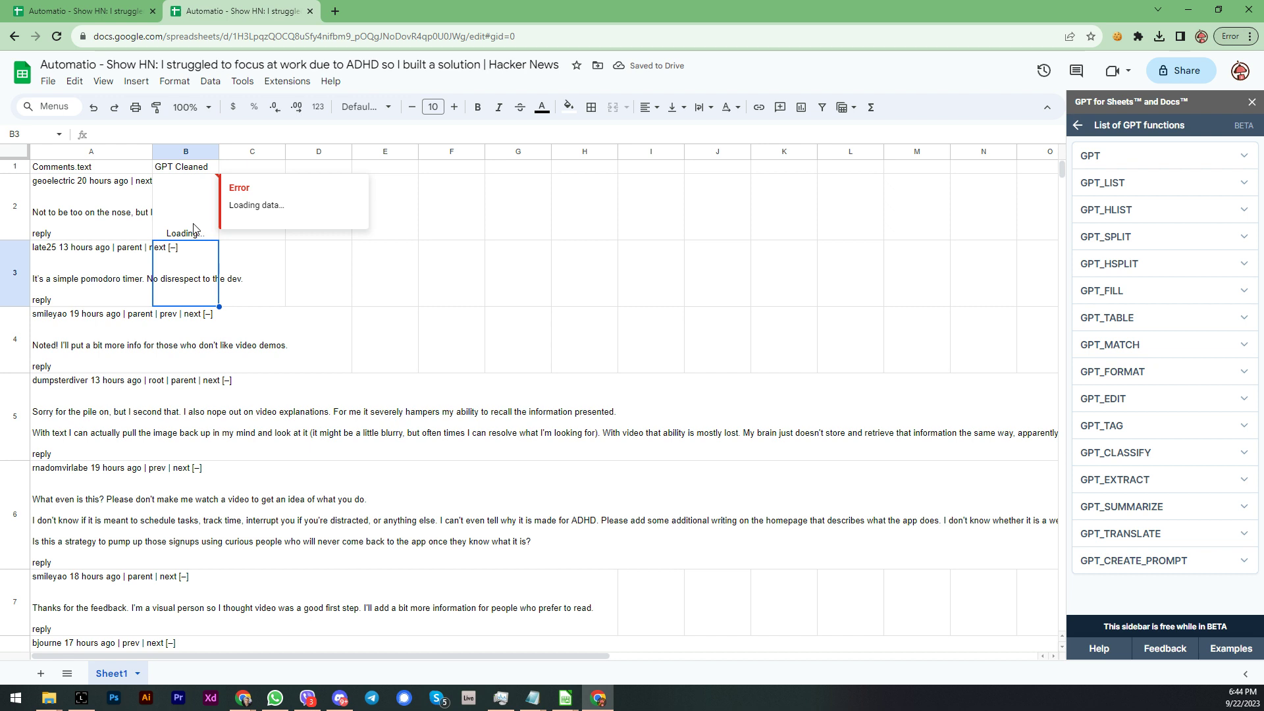
{"action": "left_click", "coordinate": [202, 239]}
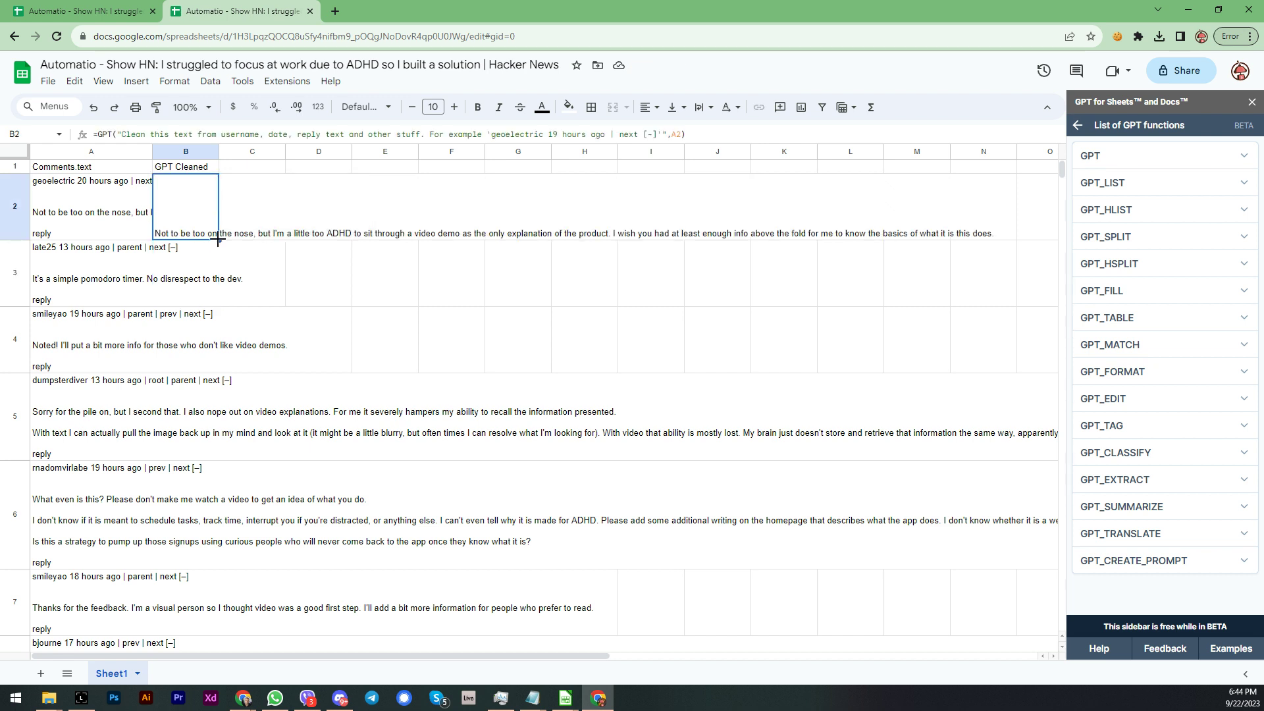
{"action": "left_click_drag", "start_coordinate": [218, 240], "coordinate": [218, 506]}
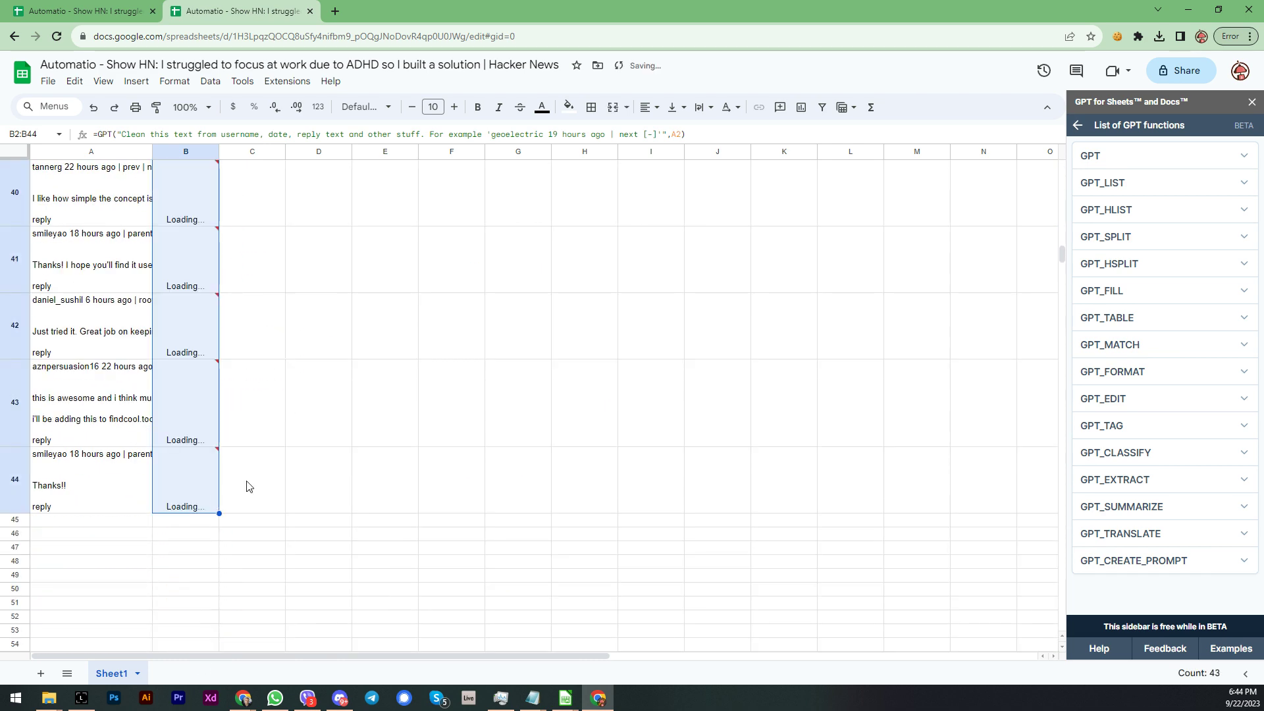
{"action": "scroll", "coordinate": [257, 470], "scroll_direction": "up", "scroll_amount": 5}
{"action": "scroll", "coordinate": [269, 454], "scroll_direction": "up", "scroll_amount": 10}
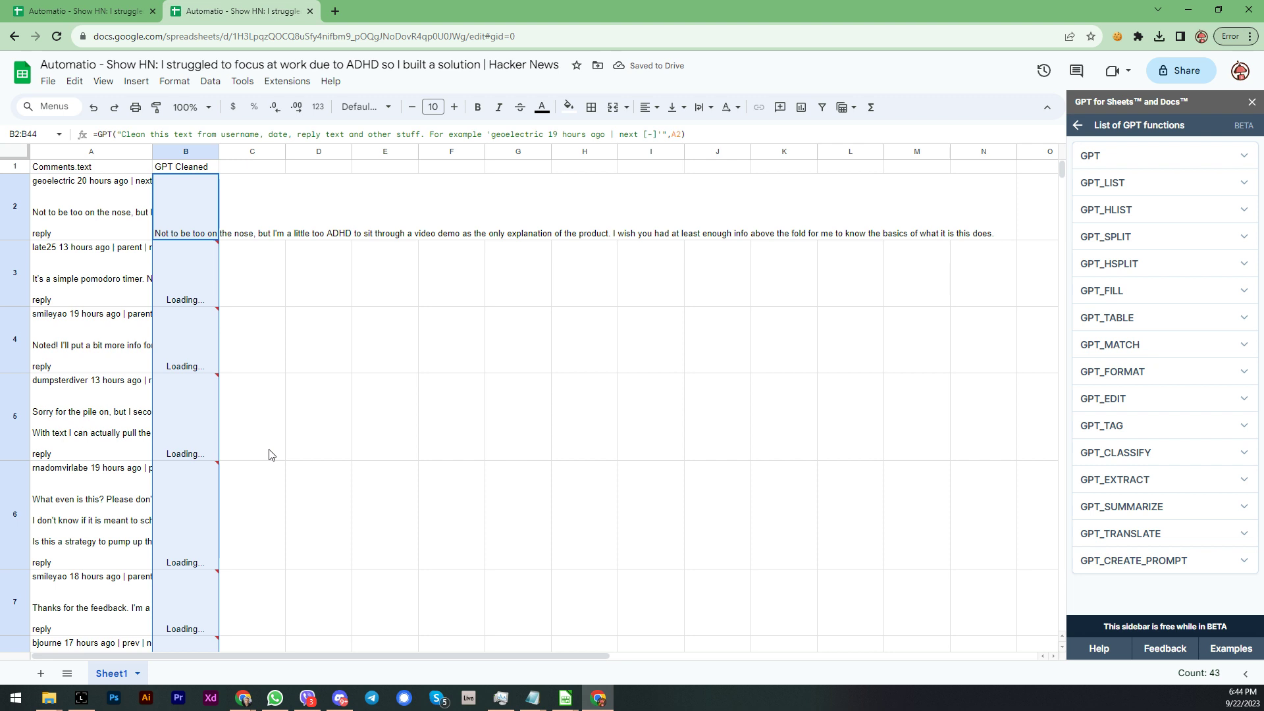
- Wrap text in columns B and A and widen the GPT Cleaned column
{"action": "left_click", "coordinate": [174, 80]}
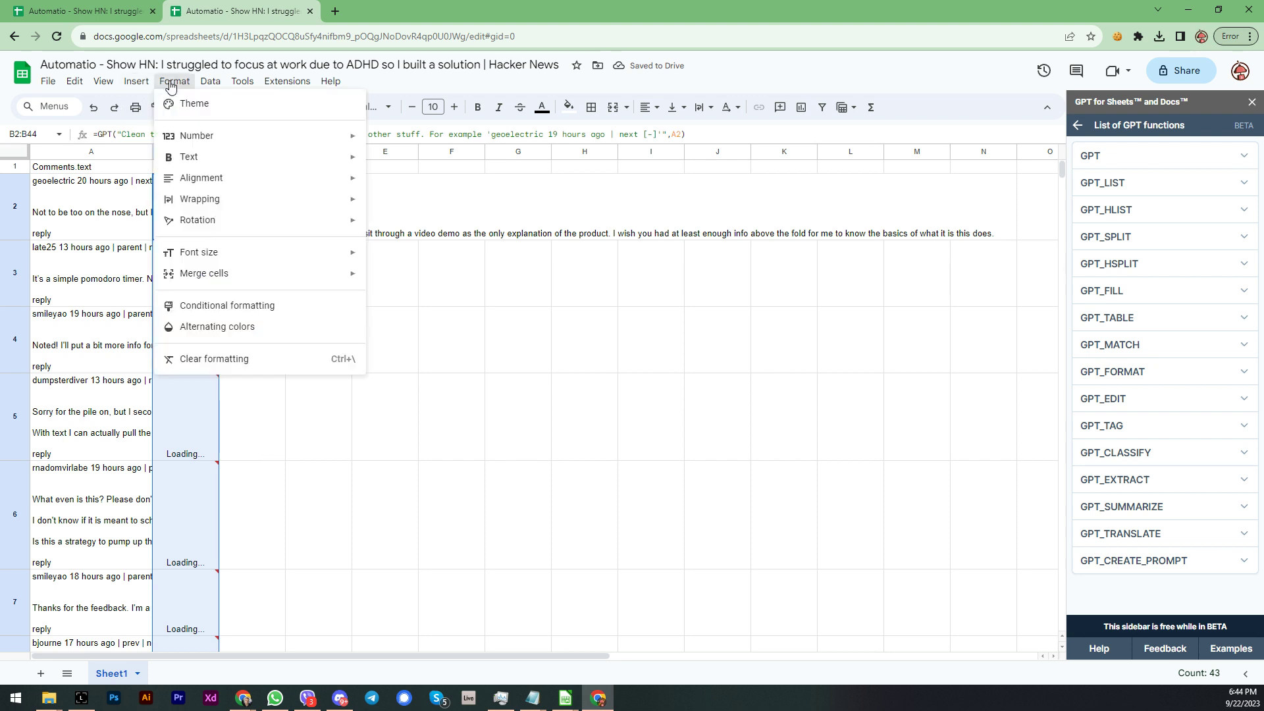
{"action": "mouse_move", "coordinate": [226, 197]}
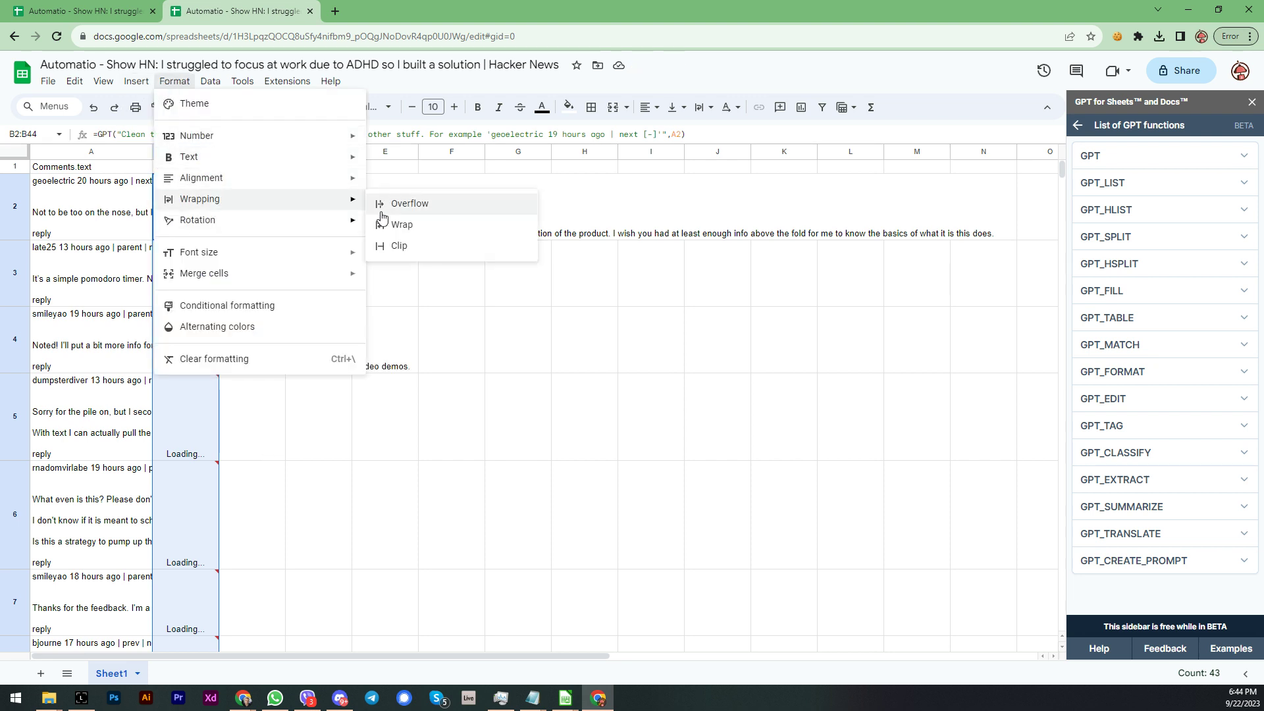
{"action": "left_click", "coordinate": [422, 225]}
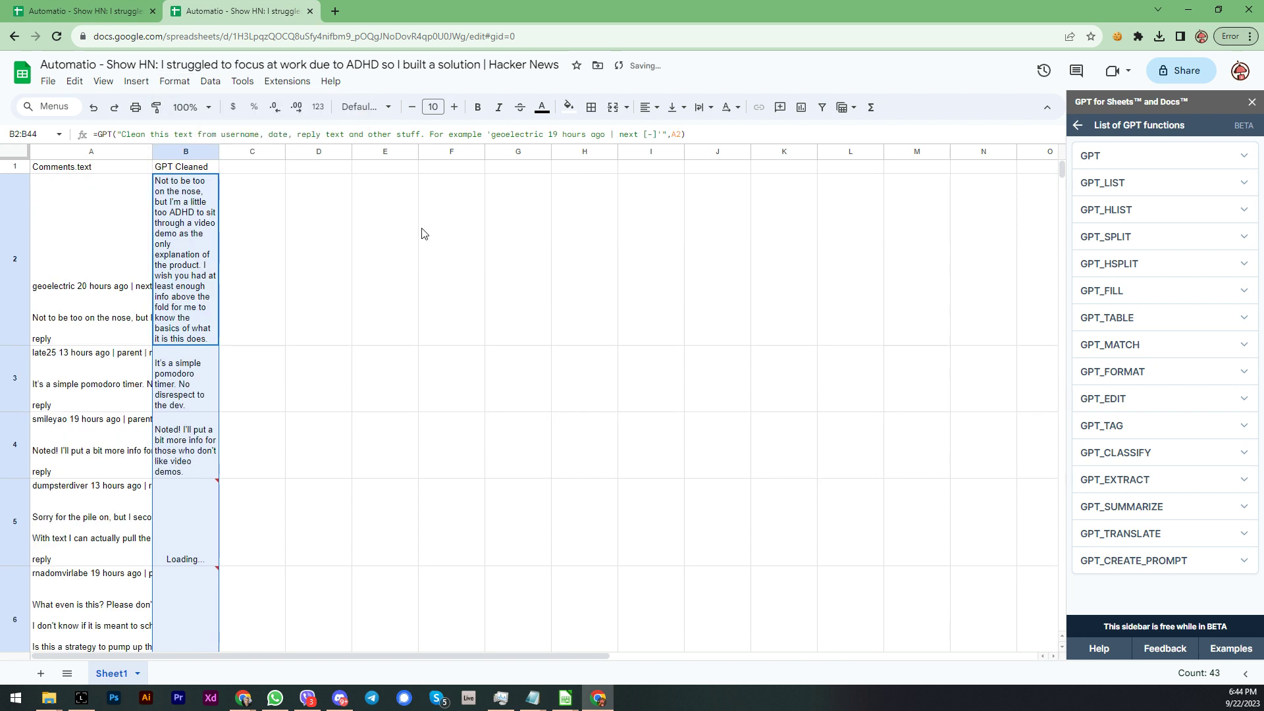
{"action": "left_click_drag", "start_coordinate": [223, 154], "coordinate": [306, 153]}
{"action": "left_click", "coordinate": [93, 151]}
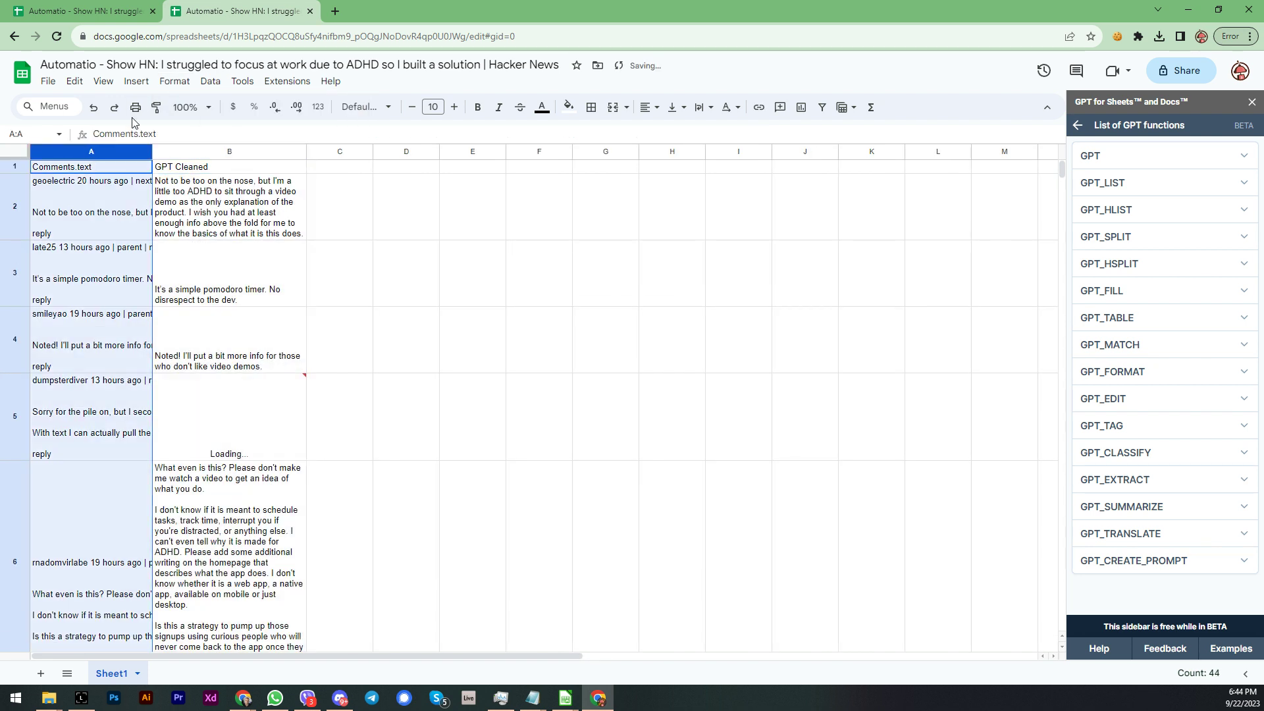
{"action": "left_click", "coordinate": [175, 81]}
{"action": "mouse_move", "coordinate": [277, 203]}
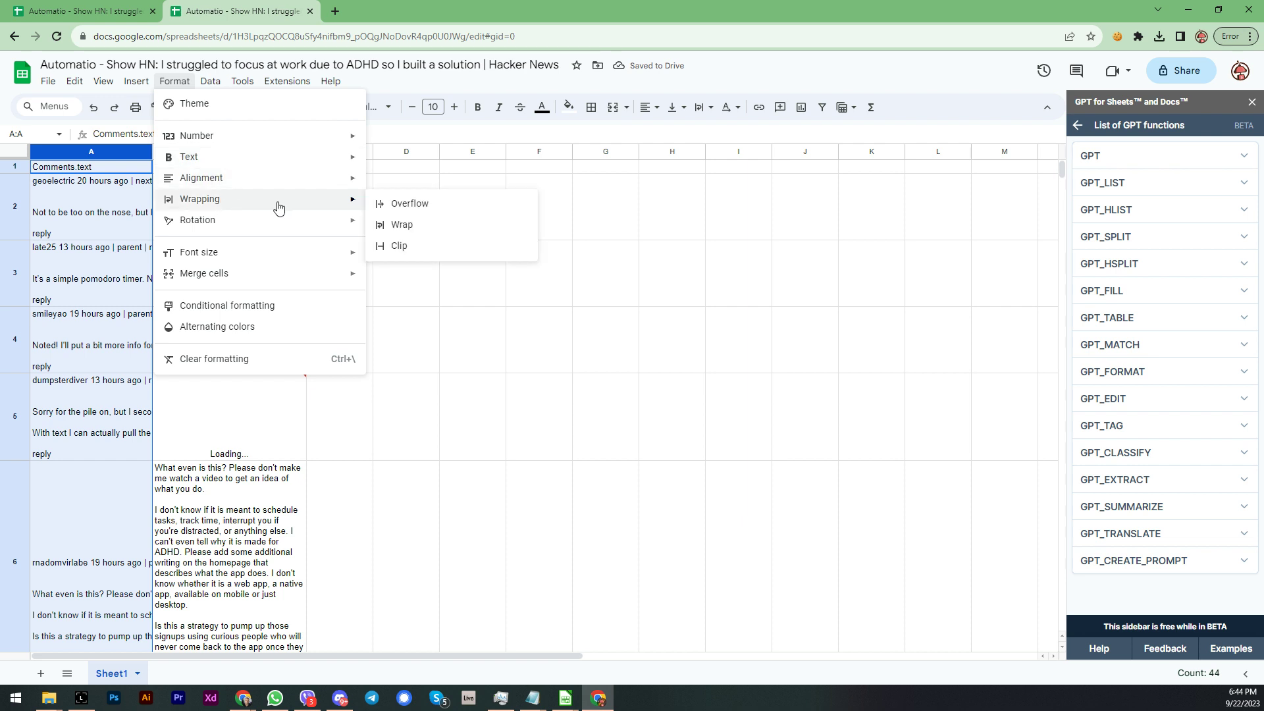
{"action": "left_click", "coordinate": [422, 226]}
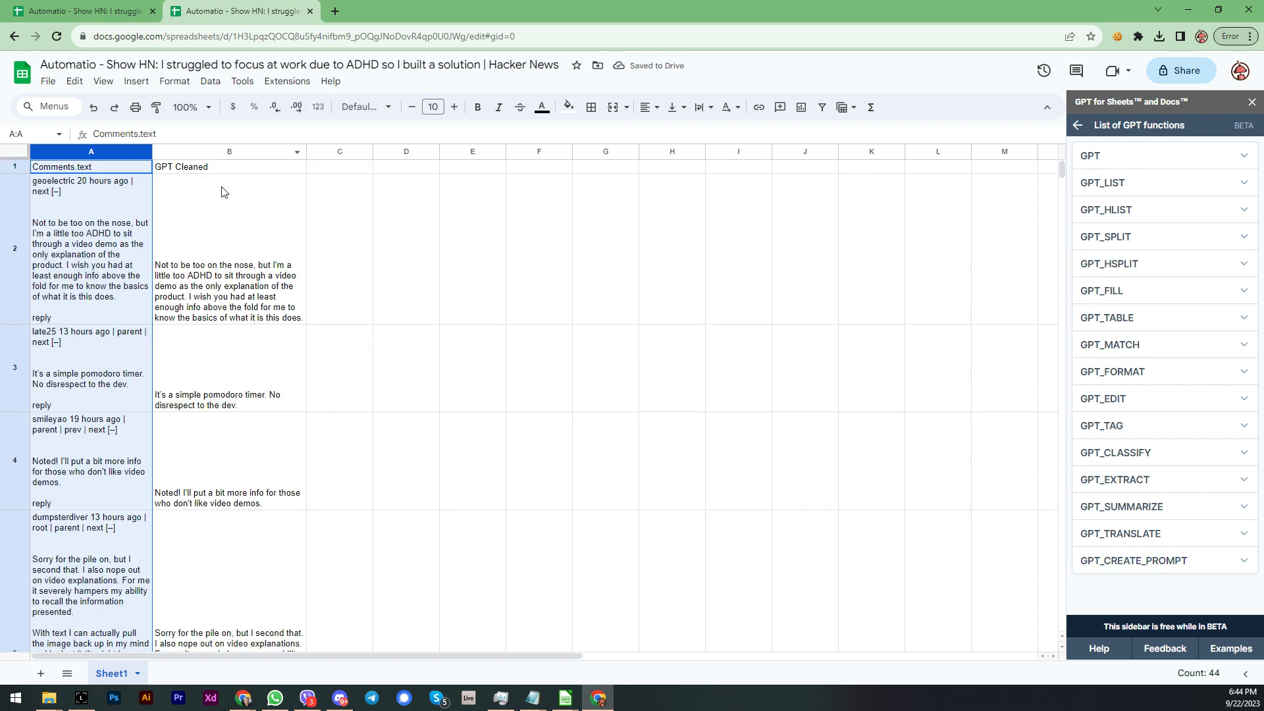
- Review the B2 cleaning formula and scroll through the cleaned comment results
{"action": "left_click", "coordinate": [197, 153]}
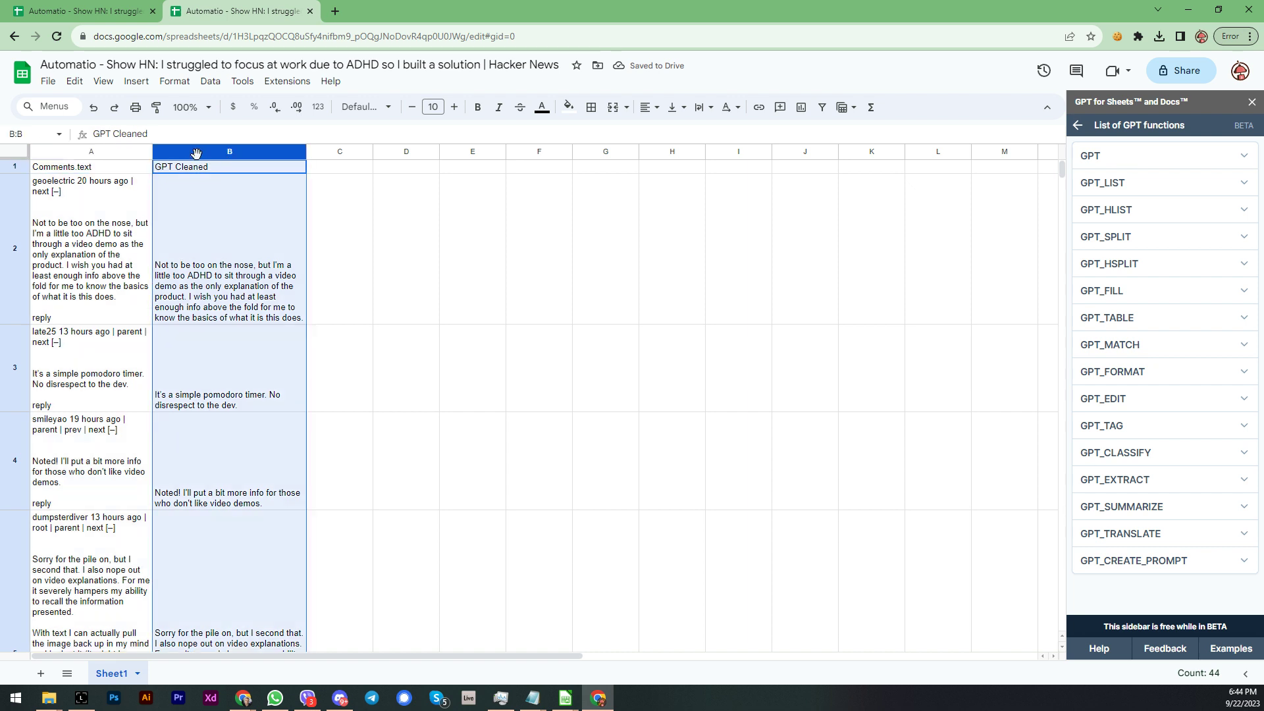
{"action": "left_click", "coordinate": [221, 262]}
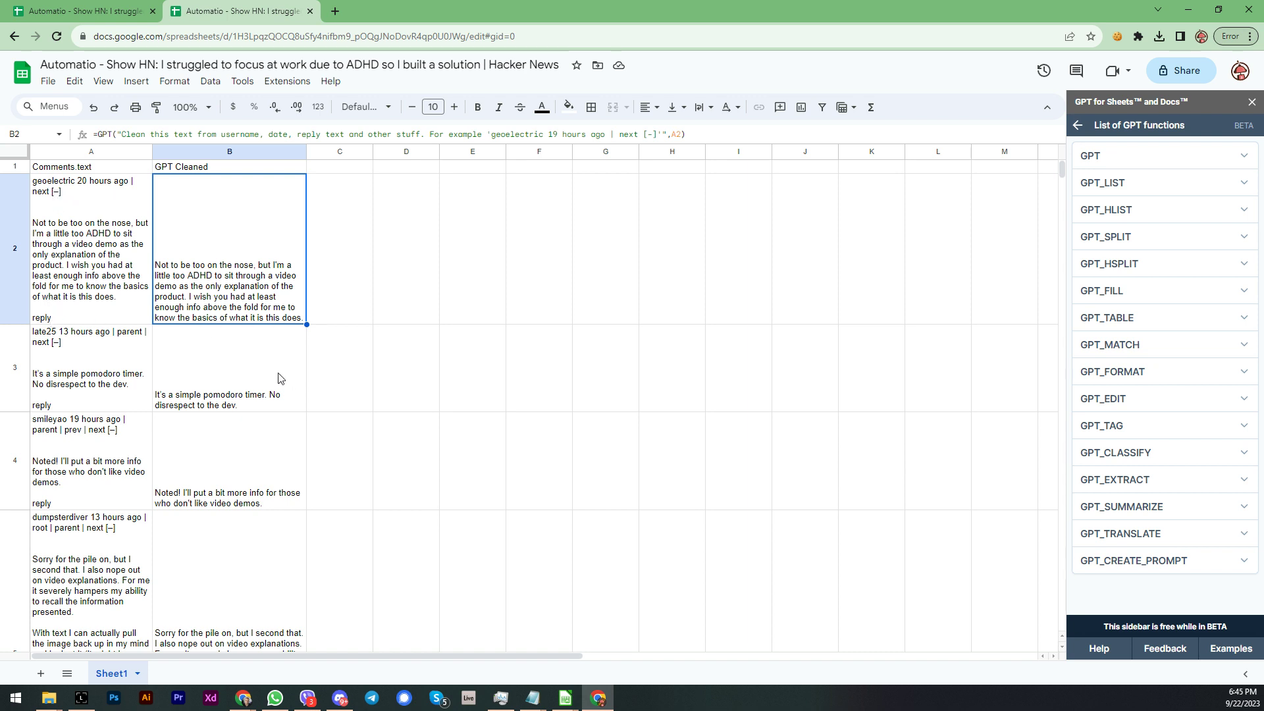
{"action": "scroll", "coordinate": [277, 382], "scroll_direction": "down", "scroll_amount": 10}
{"action": "scroll", "coordinate": [252, 390], "scroll_direction": "down", "scroll_amount": 5}
{"action": "scroll", "coordinate": [254, 390], "scroll_direction": "up", "scroll_amount": 15}
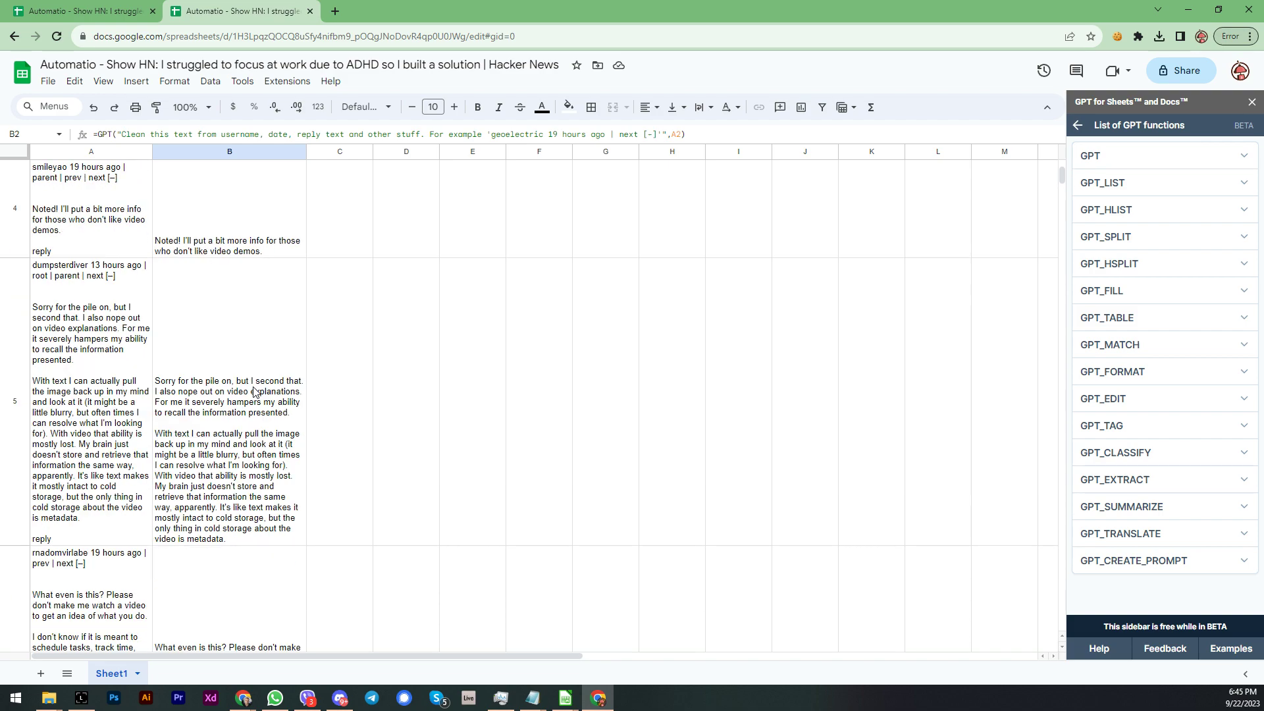
{"action": "scroll", "coordinate": [255, 390], "scroll_direction": "down", "scroll_amount": 15}
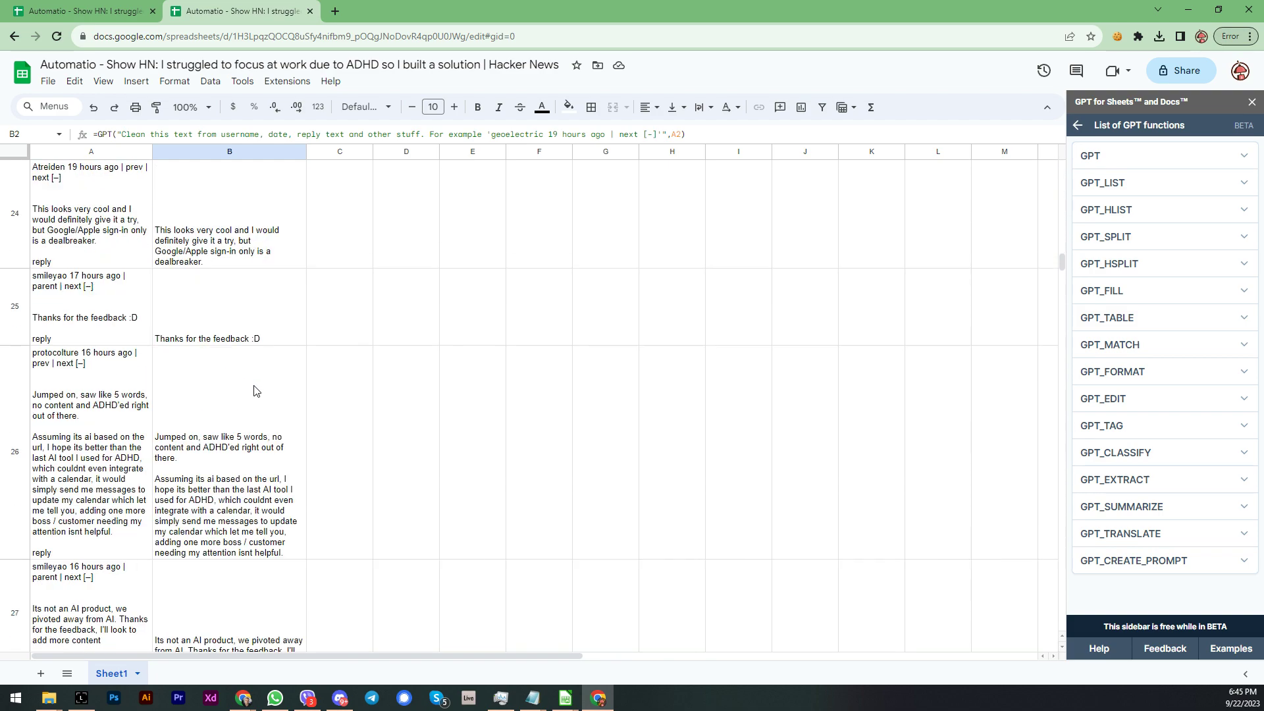
{"action": "scroll", "coordinate": [255, 390], "scroll_direction": "up", "scroll_amount": 20}
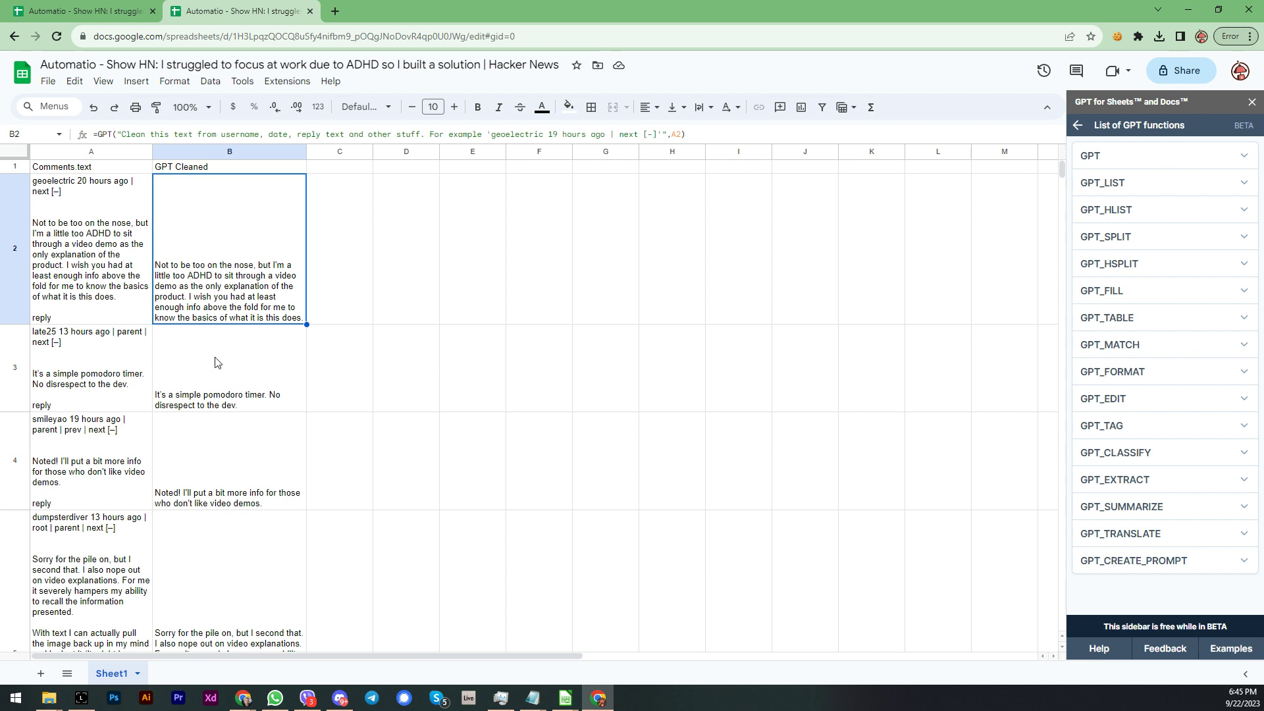
- Head column C with 'GPT Sentiment' in C1
{"action": "left_click", "coordinate": [356, 170]}
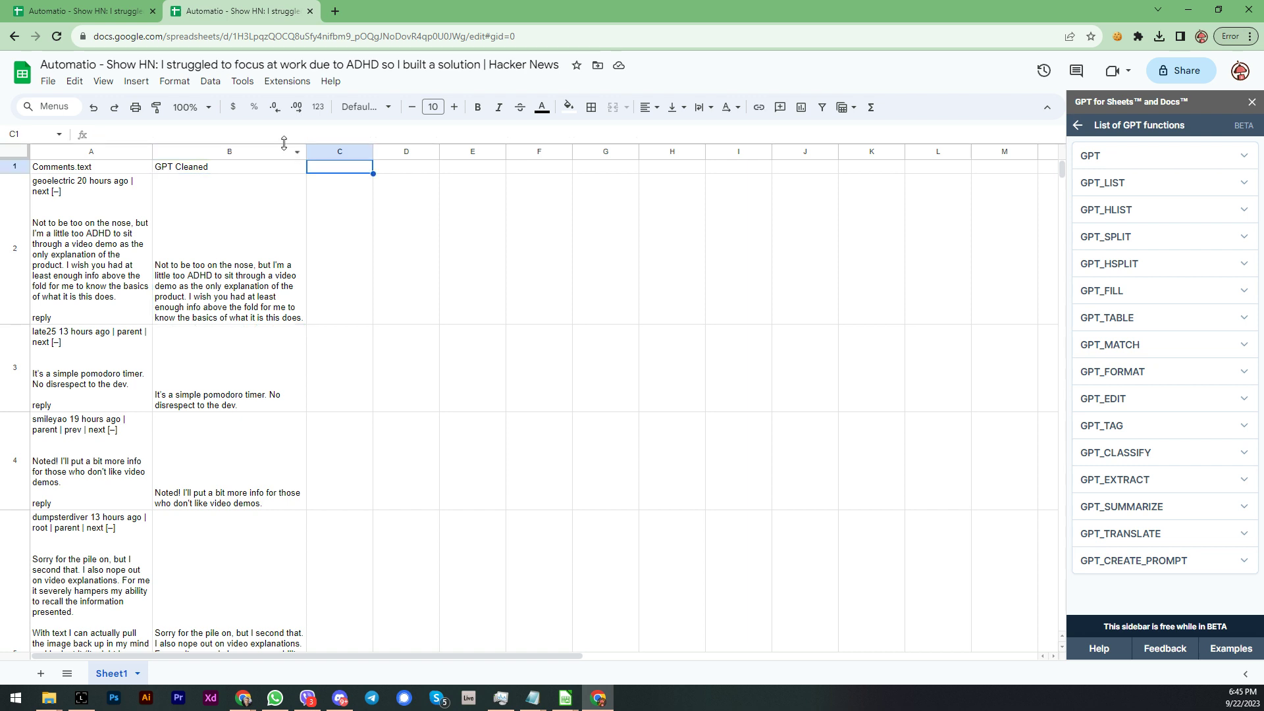
{"action": "left_click", "coordinate": [279, 136]}
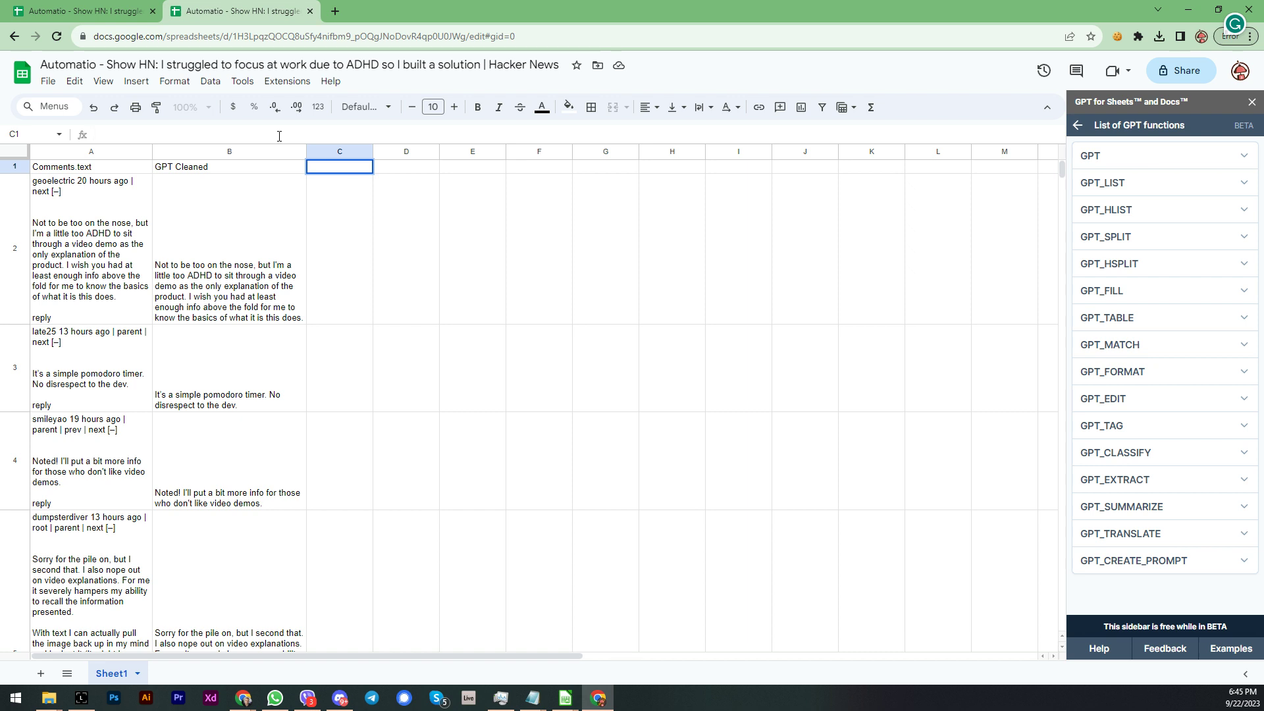
{"action": "type", "text": "GPT Sentiment"}
{"action": "key", "text": "Return"}
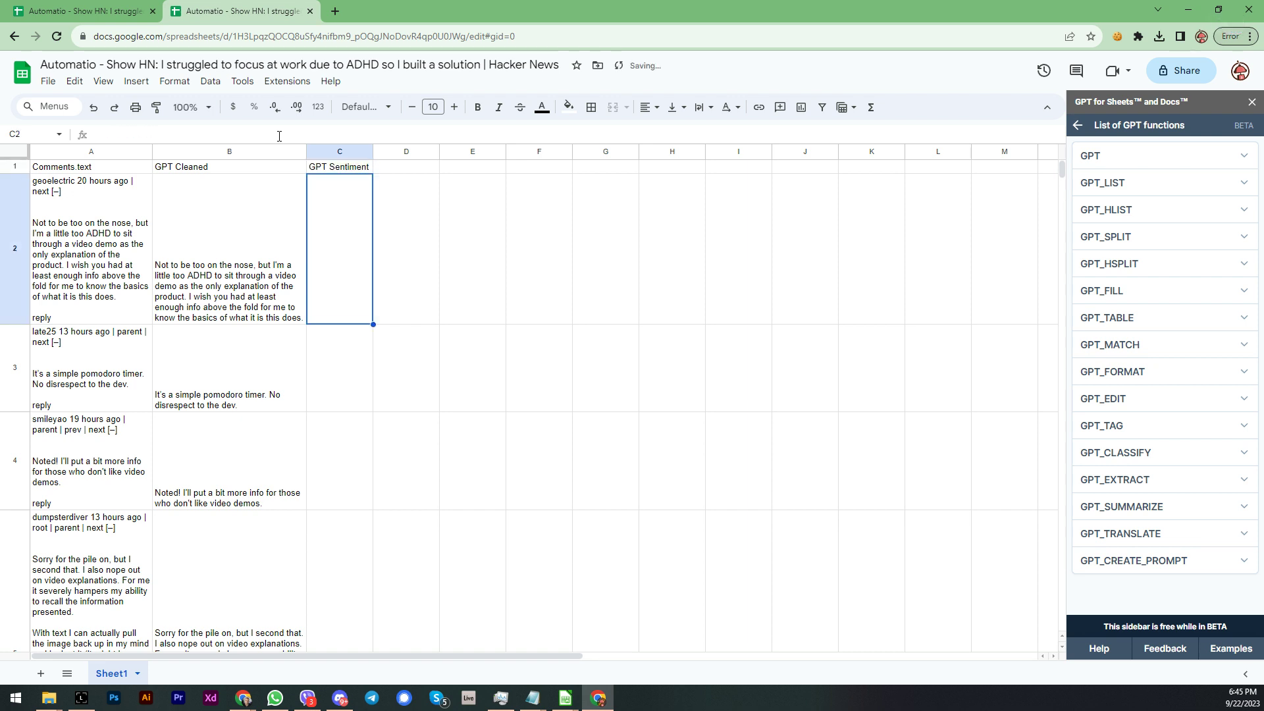
- Enter =GPT("Give me the sentiment. Write either Positive or Negative", B2) in C2
{"action": "type", "text": "="}
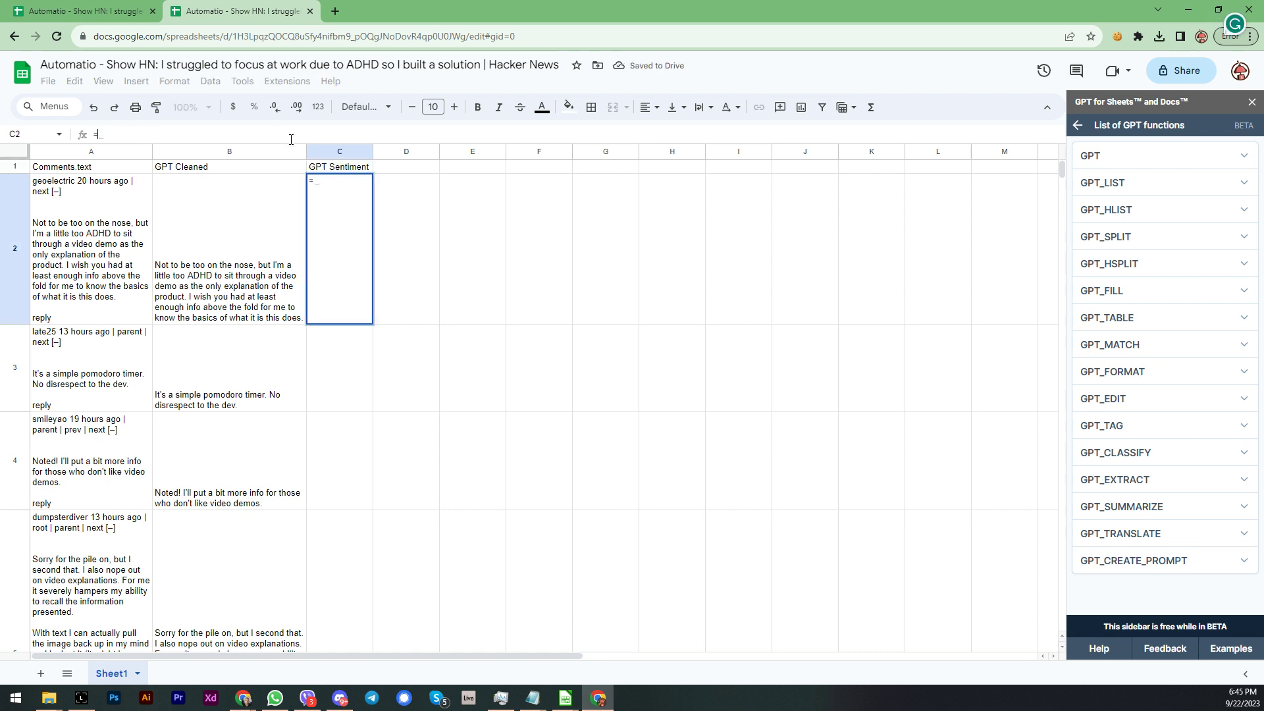
{"action": "type", "text": "GPT"}
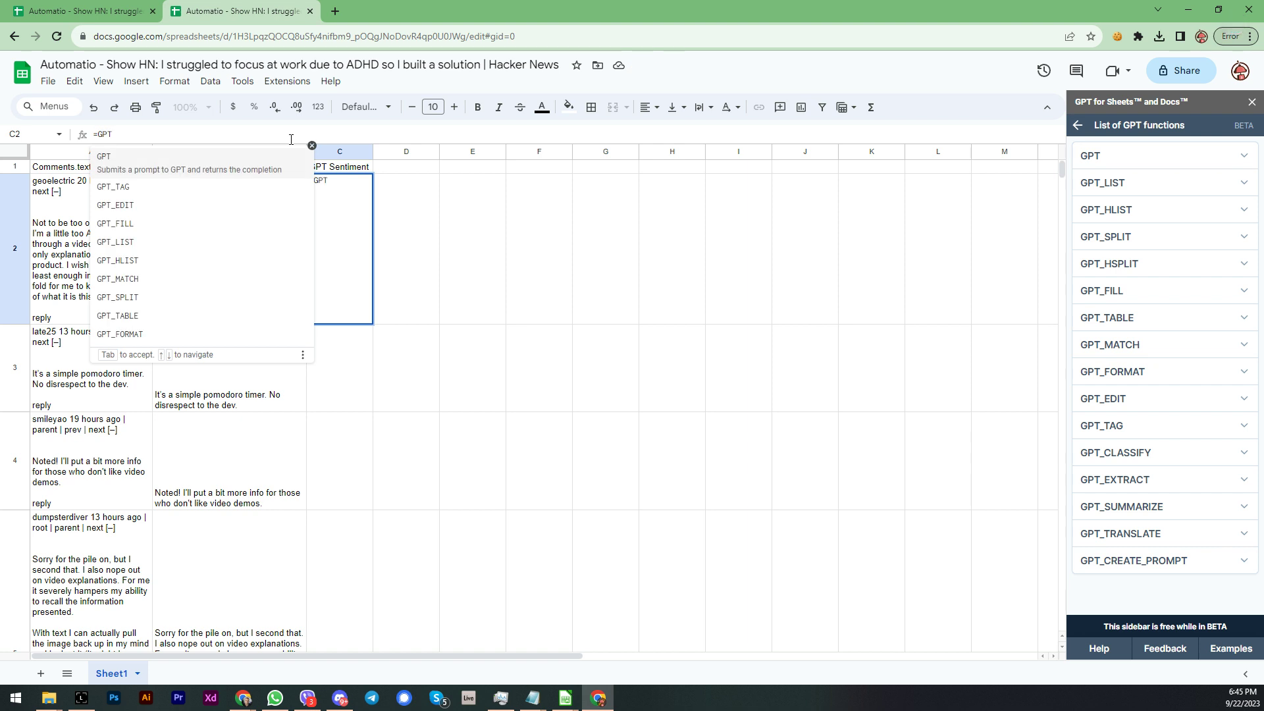
{"action": "type", "text": "(\"\""}
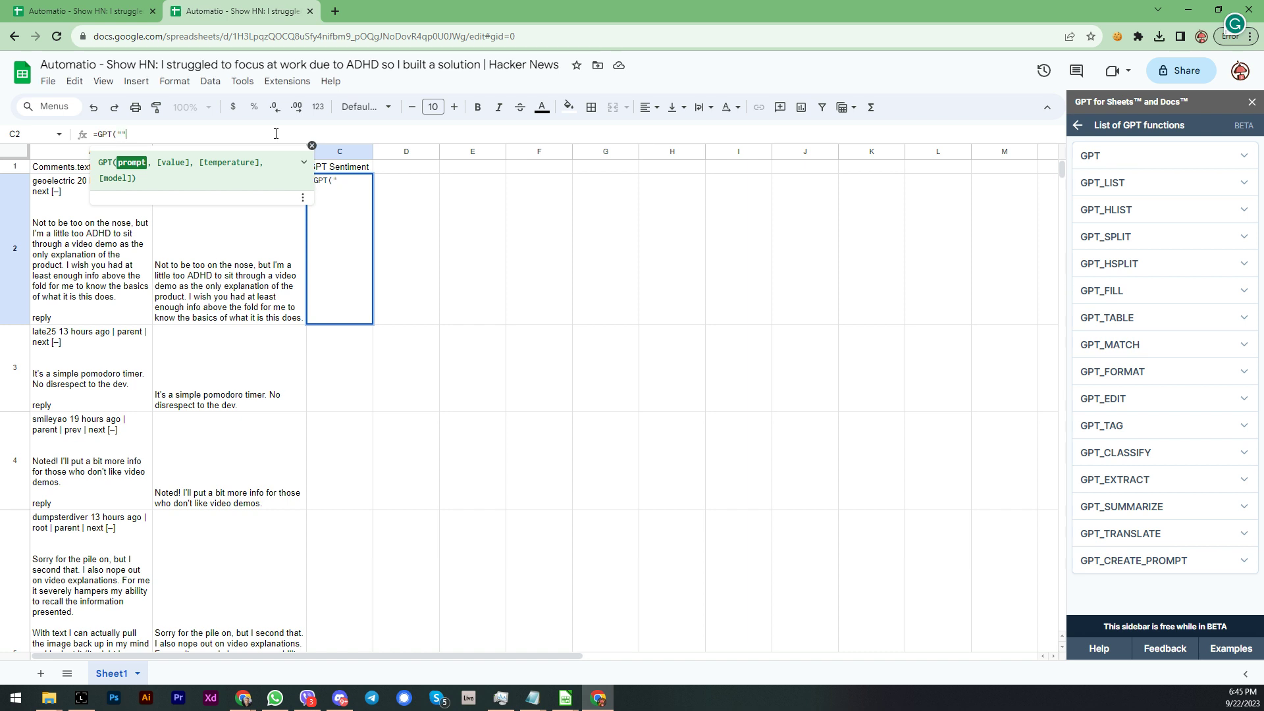
{"action": "key", "text": "Left"}
{"action": "type", "text": "Give me the"}
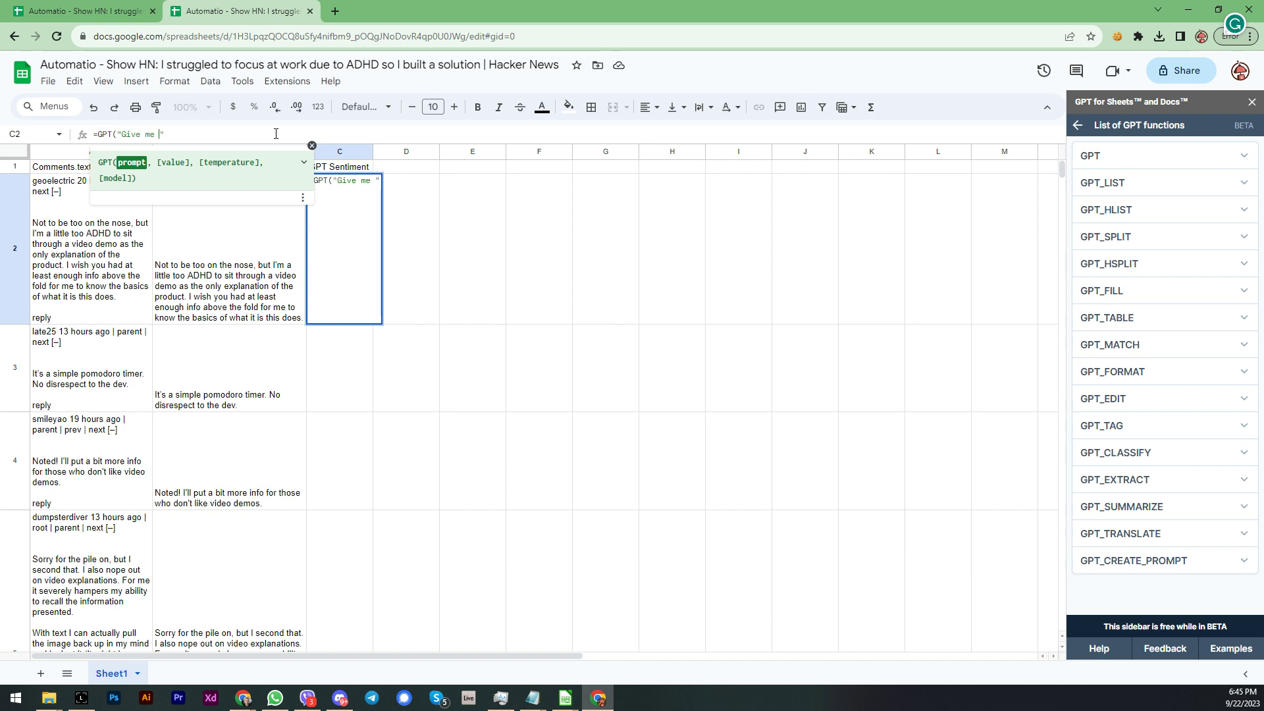
{"action": "type", "text": " sentiment"}
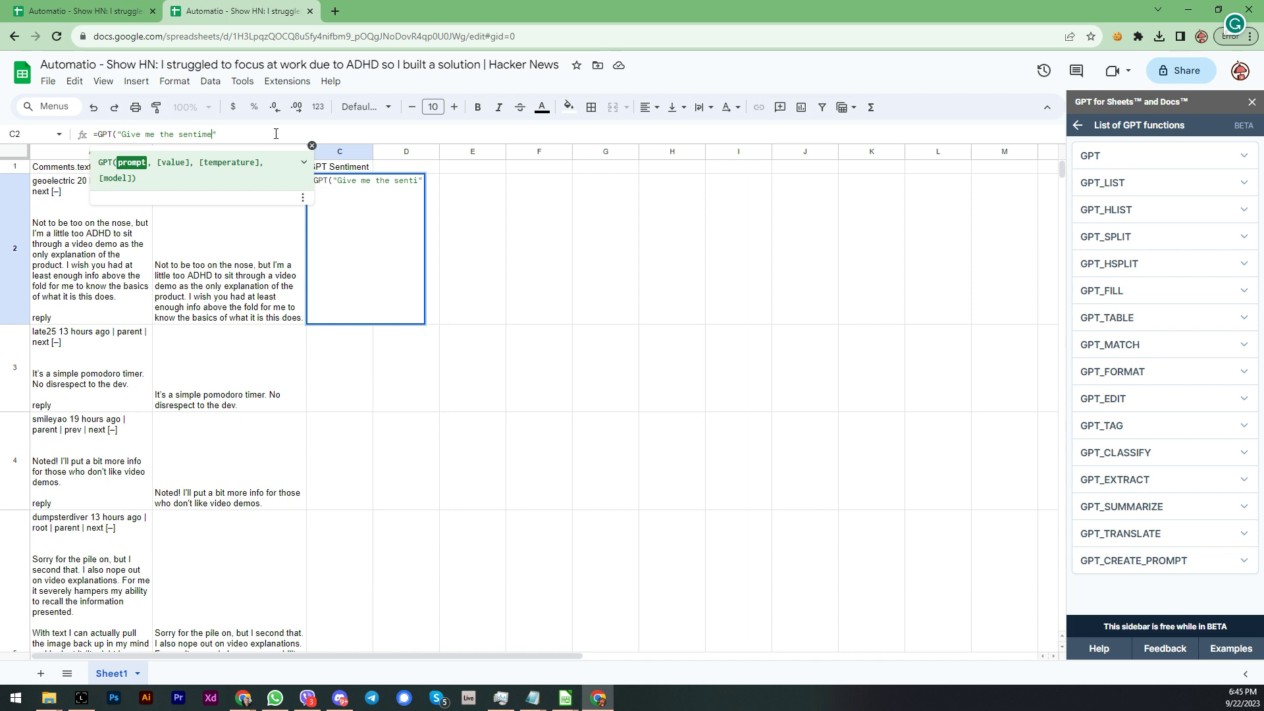
{"action": "type", "text": "."}
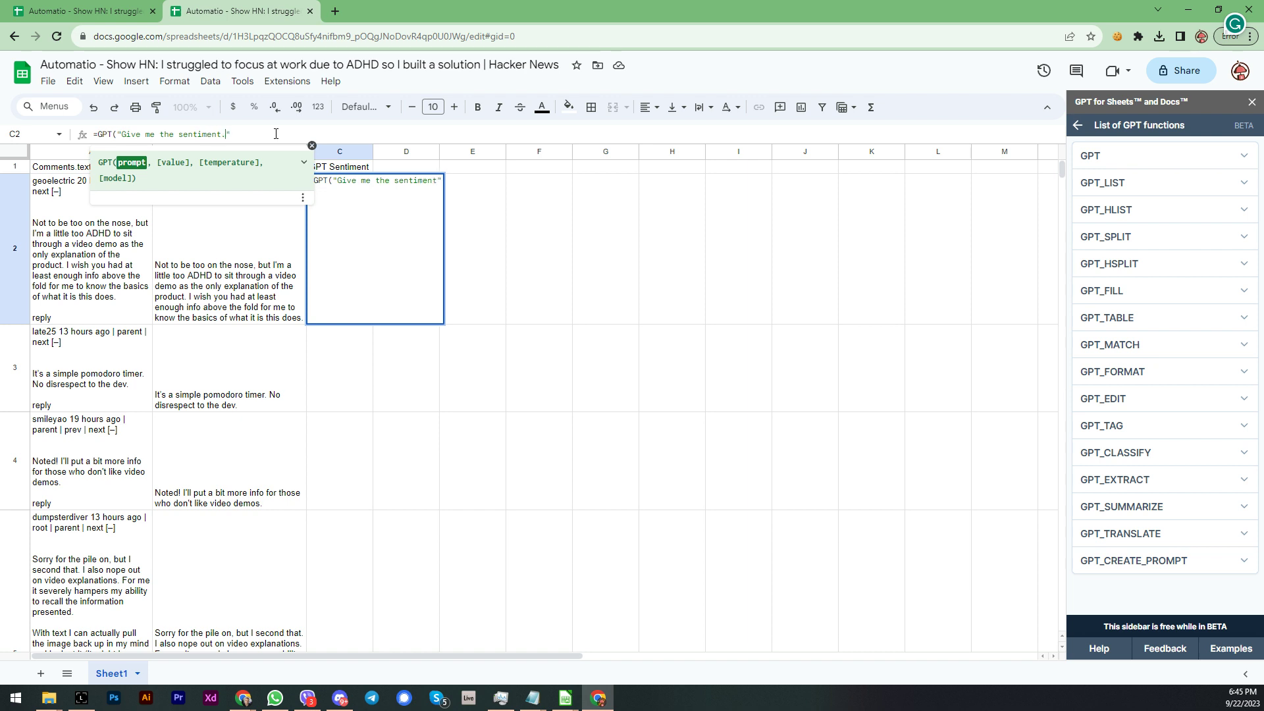
{"action": "type", "text": " Write ei"}
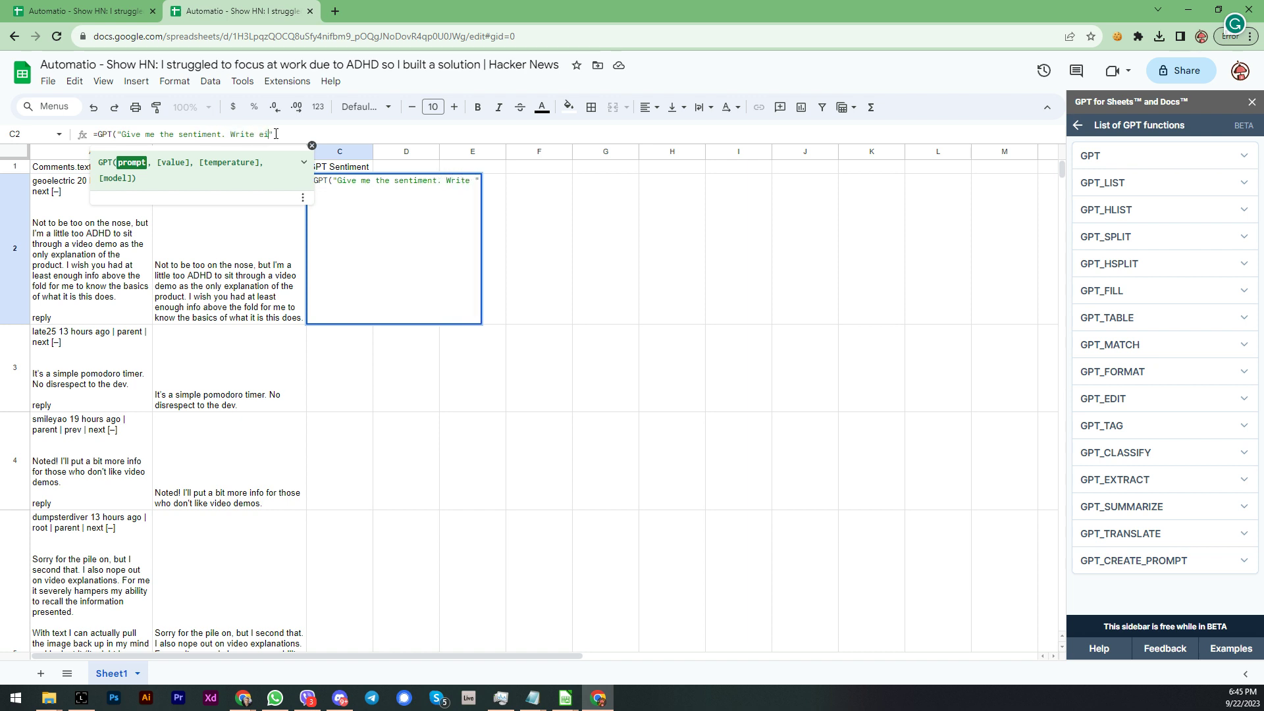
{"action": "type", "text": "ther "}
{"action": "type", "text": "Pos"}
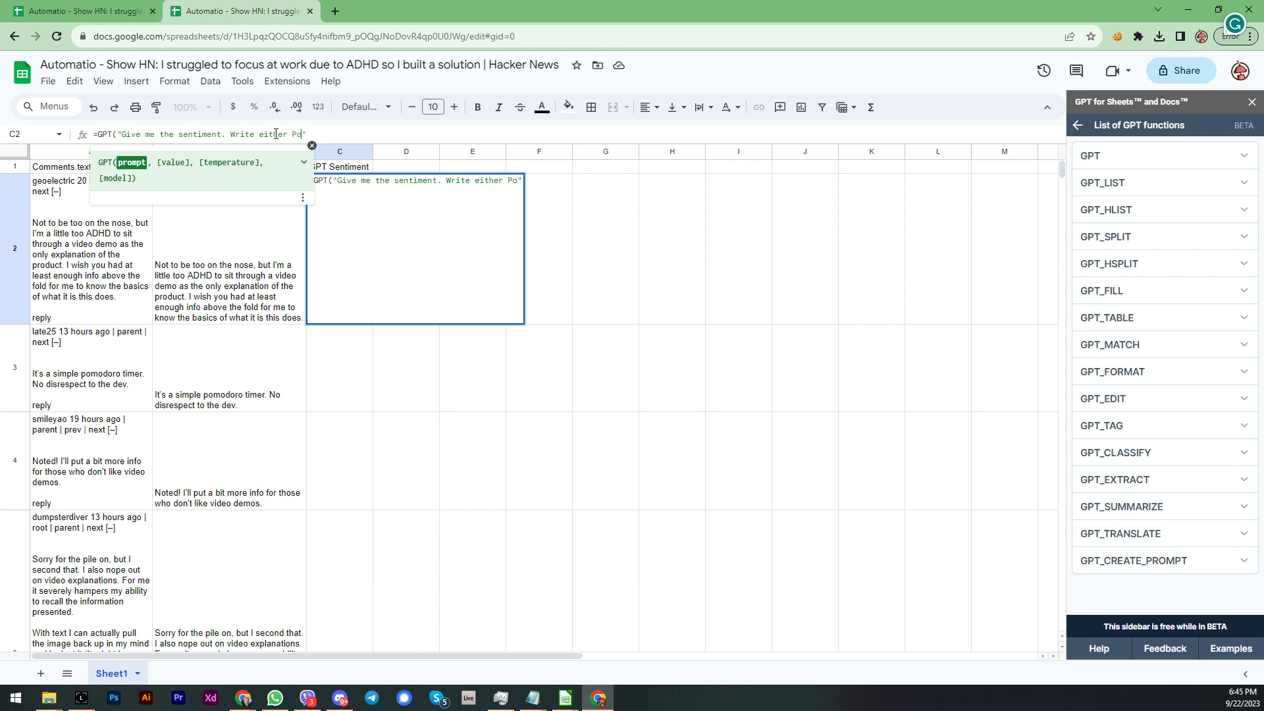
{"action": "type", "text": "itive or Ne"}
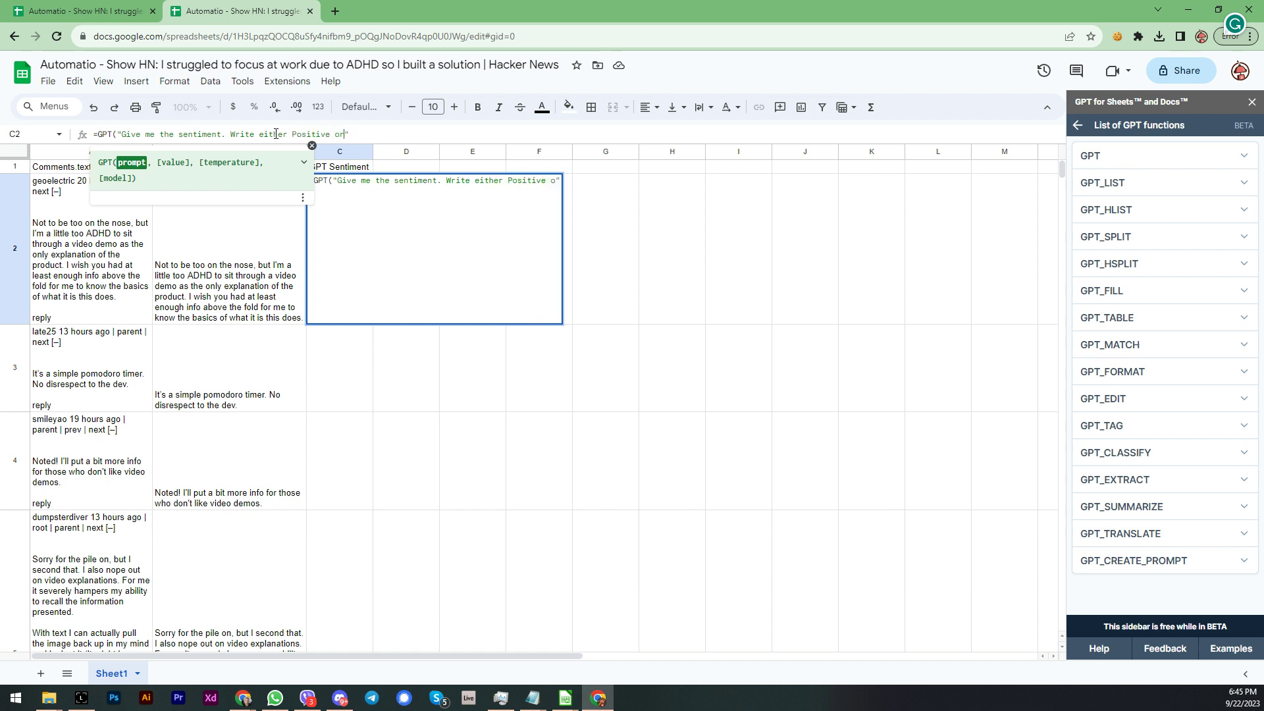
{"action": "type", "text": "gative"}
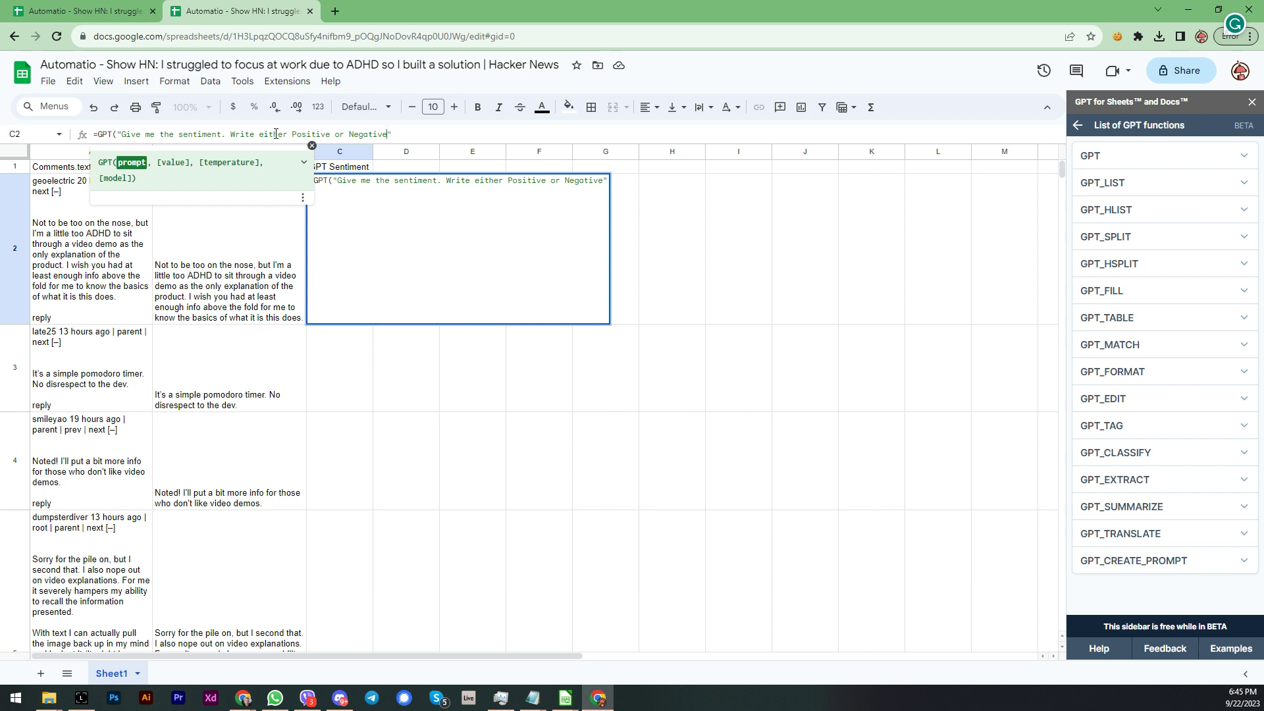
{"action": "key", "text": "Return"}
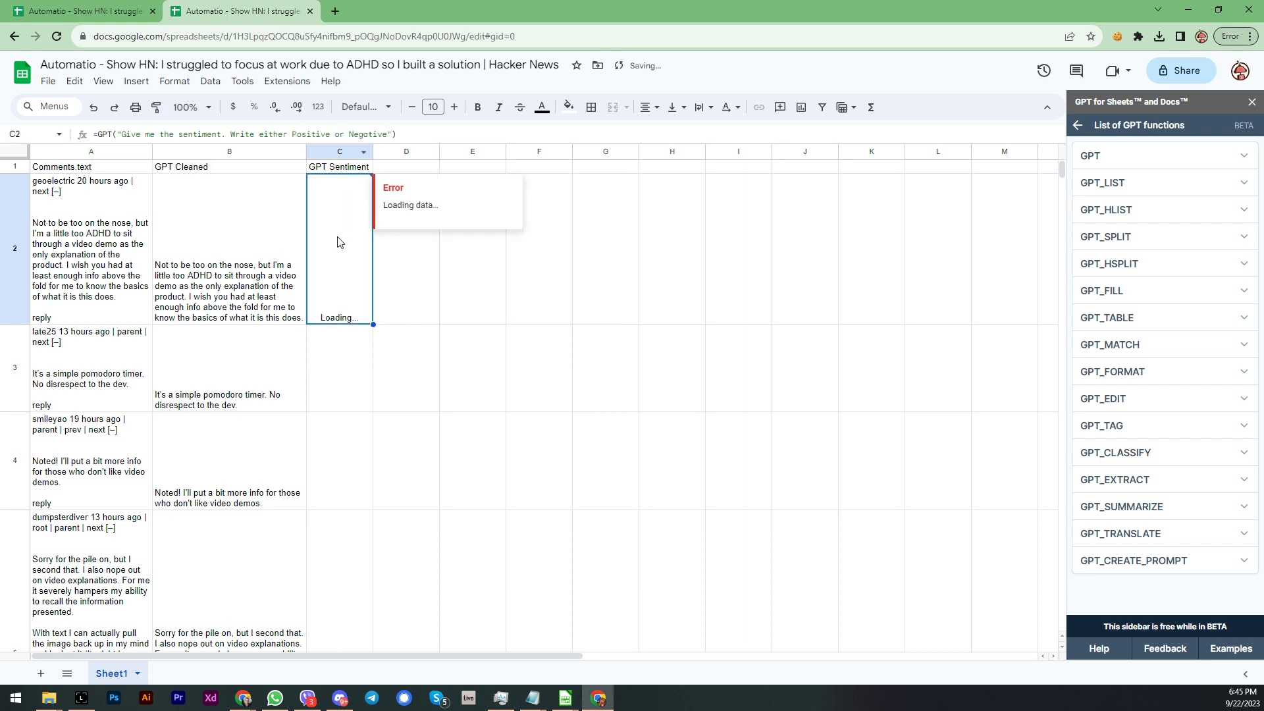
{"action": "double_click", "coordinate": [356, 253]}
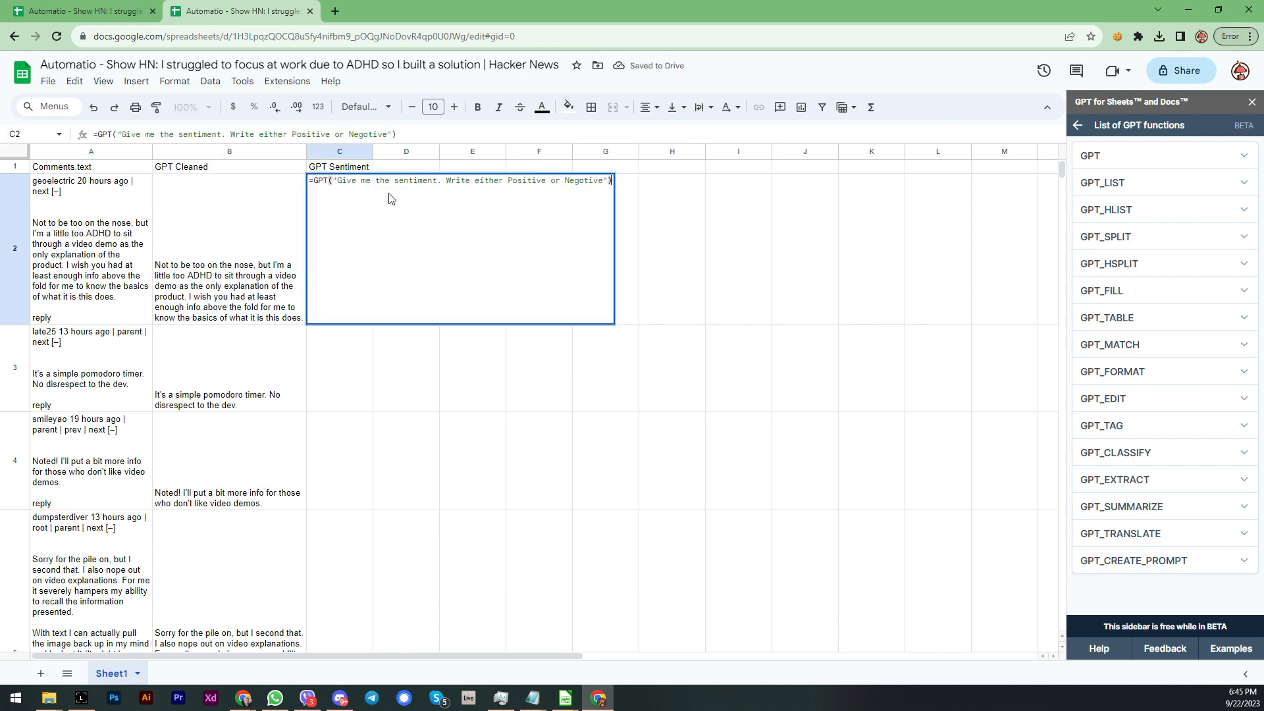
{"action": "left_click", "coordinate": [393, 135]}
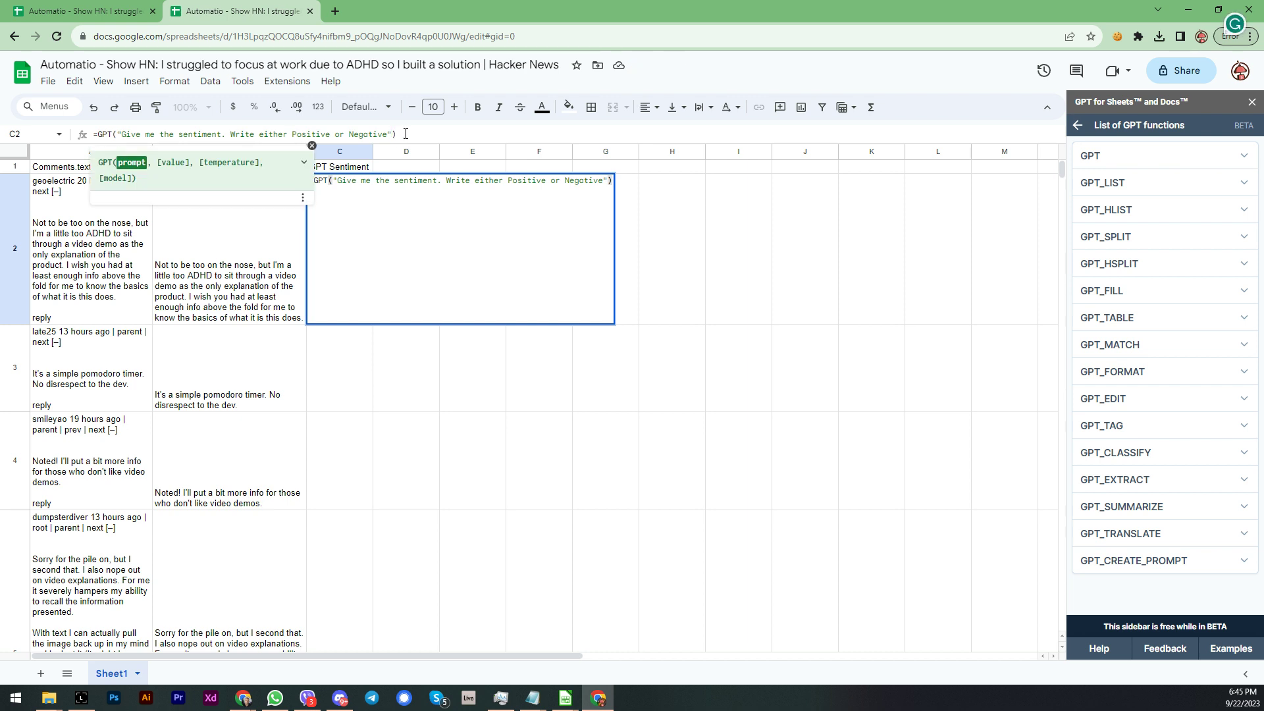
{"action": "type", "text": ","}
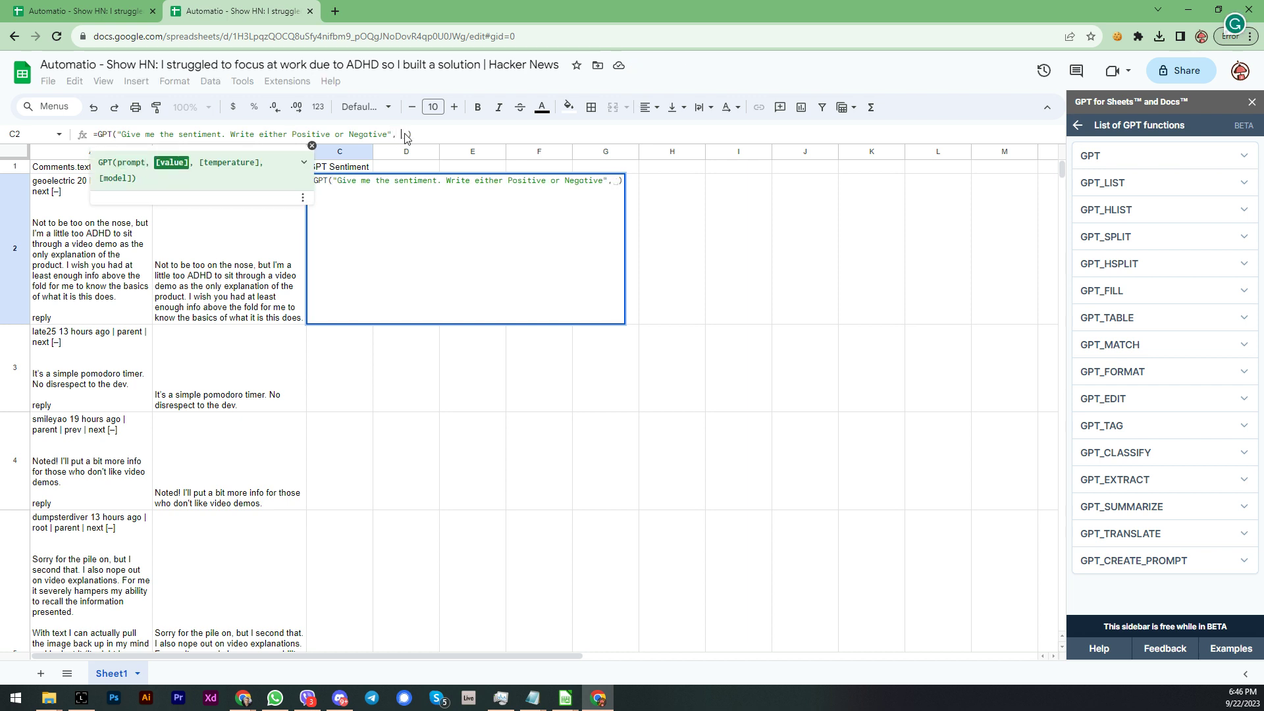
{"action": "left_click", "coordinate": [217, 258]}
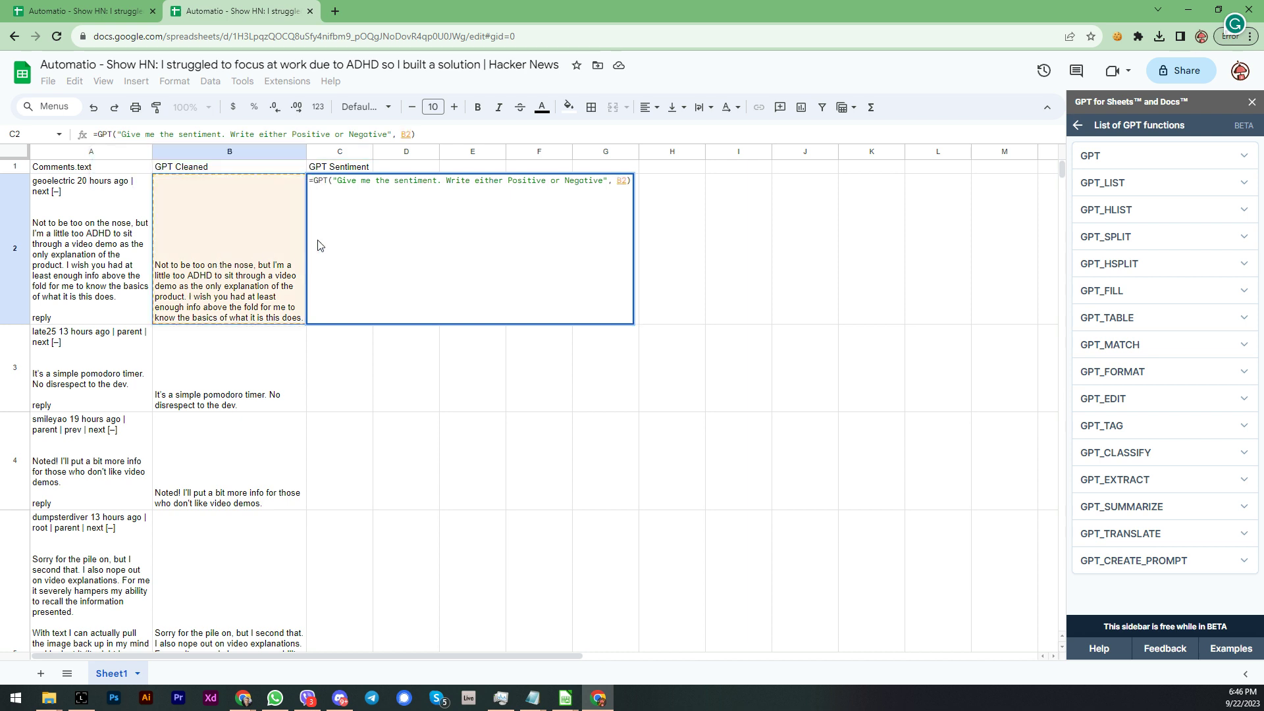
{"action": "key", "text": "Return"}
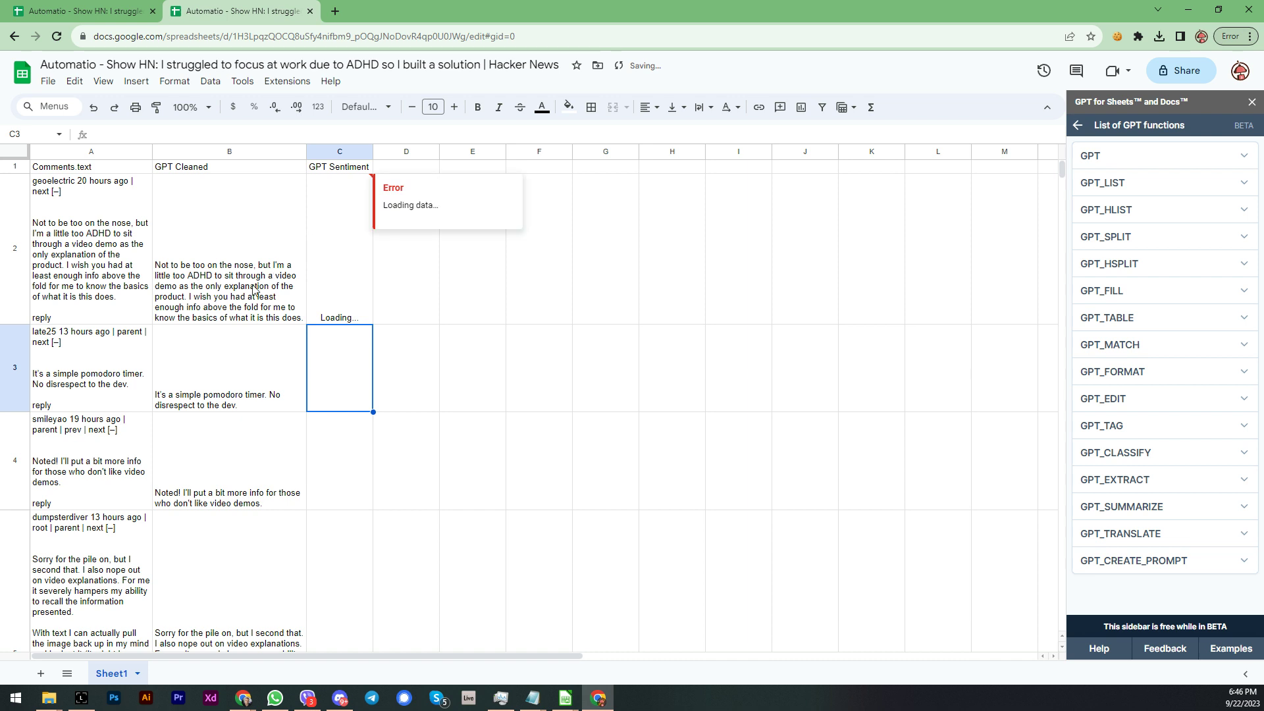
- Fill C2's sentiment formula down column C to row 44
{"action": "left_click", "coordinate": [350, 296]}
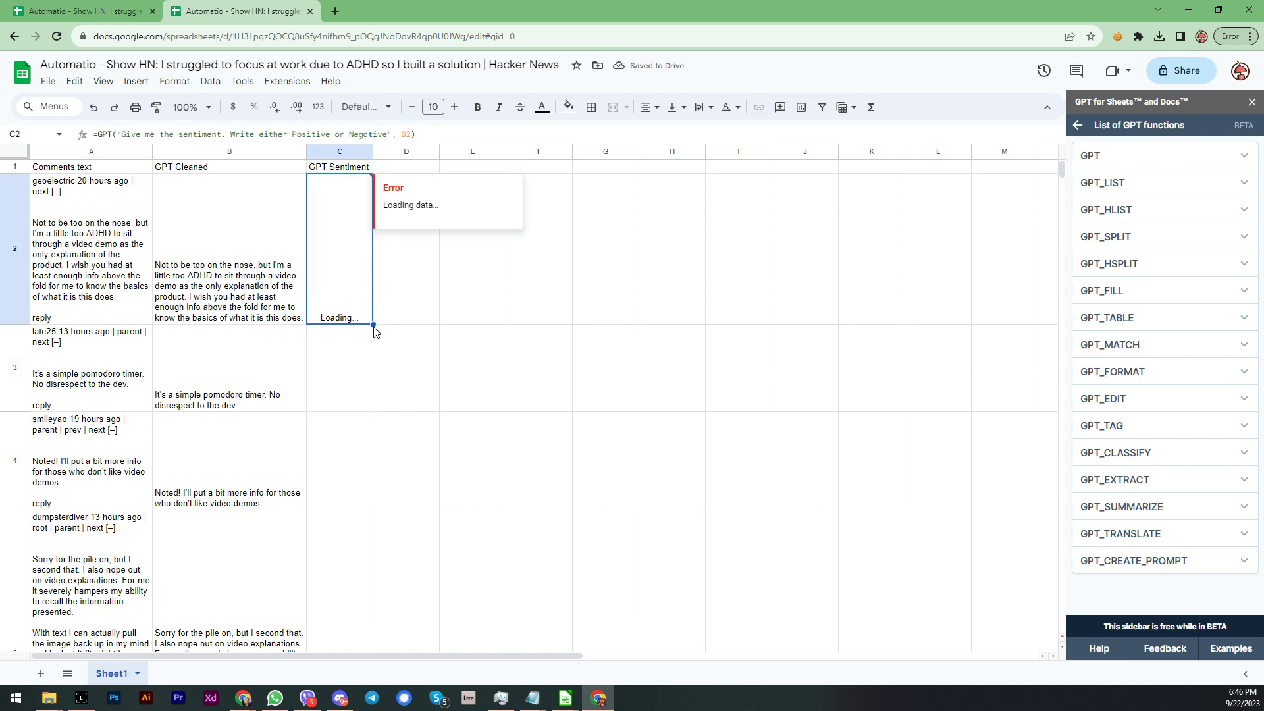
{"action": "left_click_drag", "start_coordinate": [373, 324], "coordinate": [333, 245]}
{"action": "scroll", "coordinate": [471, 389], "scroll_direction": "up", "scroll_amount": 5}
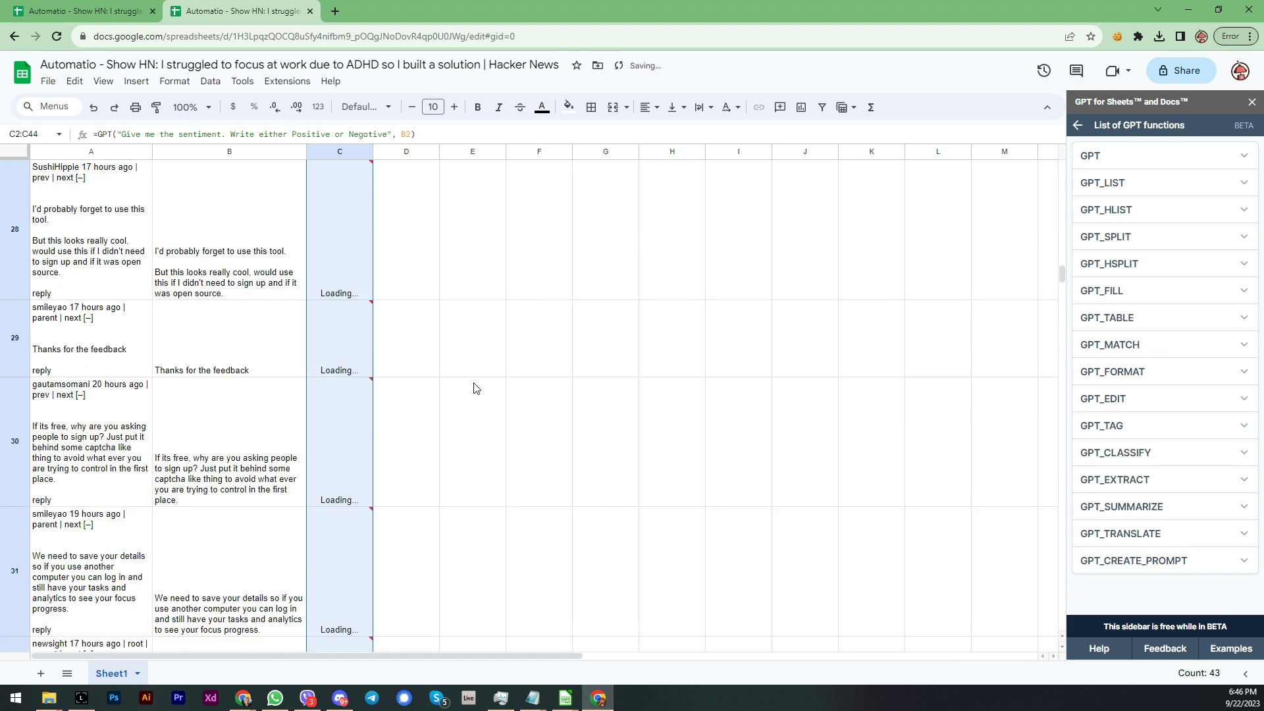
{"action": "scroll", "coordinate": [474, 388], "scroll_direction": "up", "scroll_amount": 10}
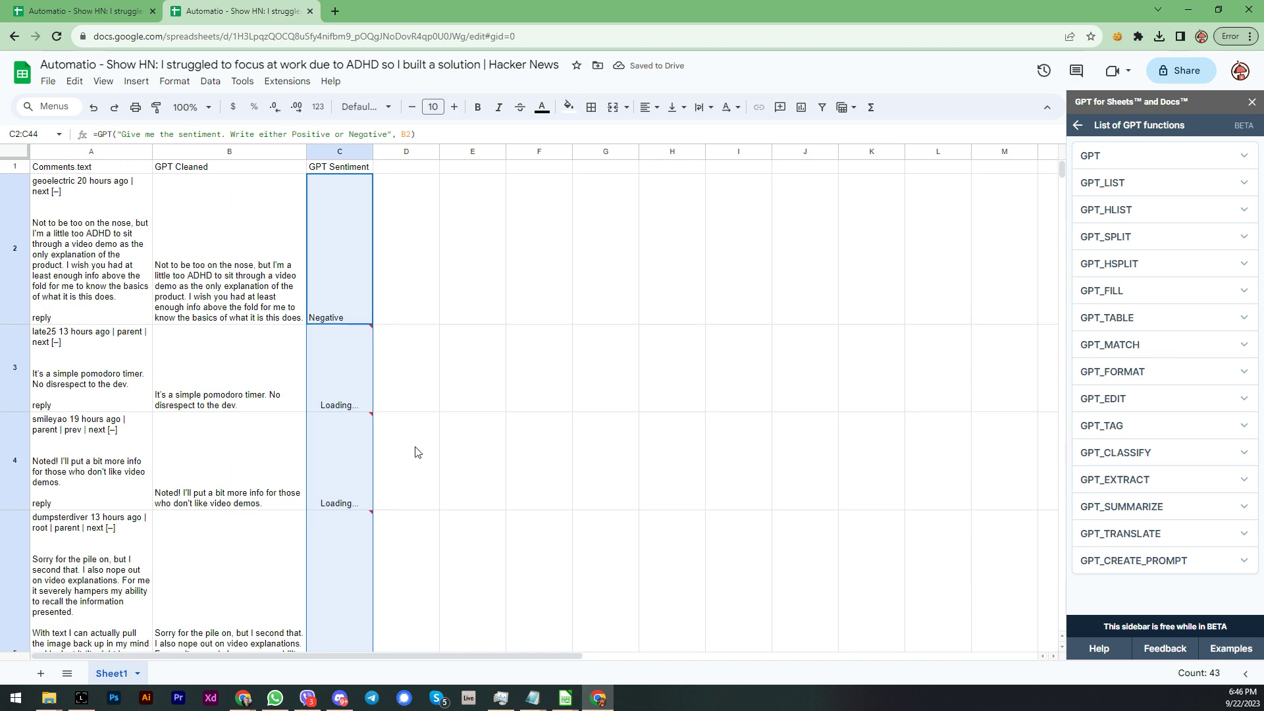
- Review C2's rating and the B2–B4 cleaning formulas, then scroll through the results
{"action": "left_click", "coordinate": [494, 286]}
{"action": "left_click", "coordinate": [355, 277]}
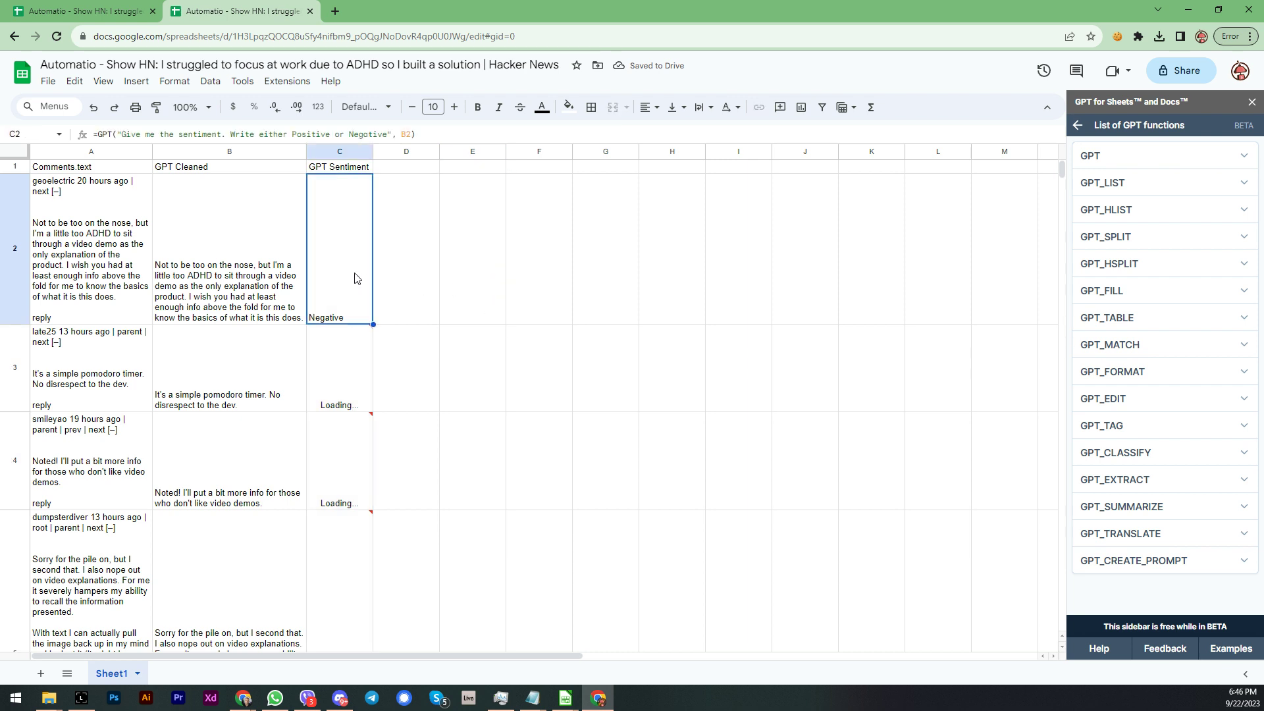
{"action": "left_click", "coordinate": [206, 277]}
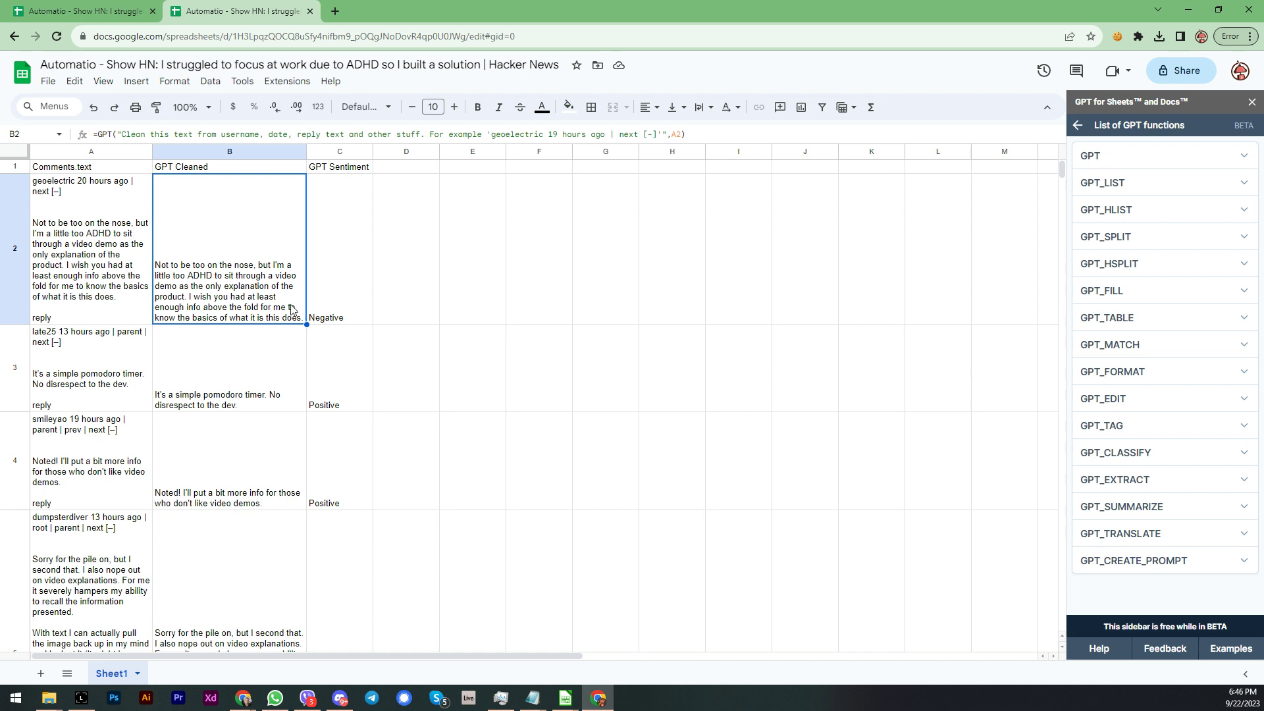
{"action": "left_click", "coordinate": [239, 392]}
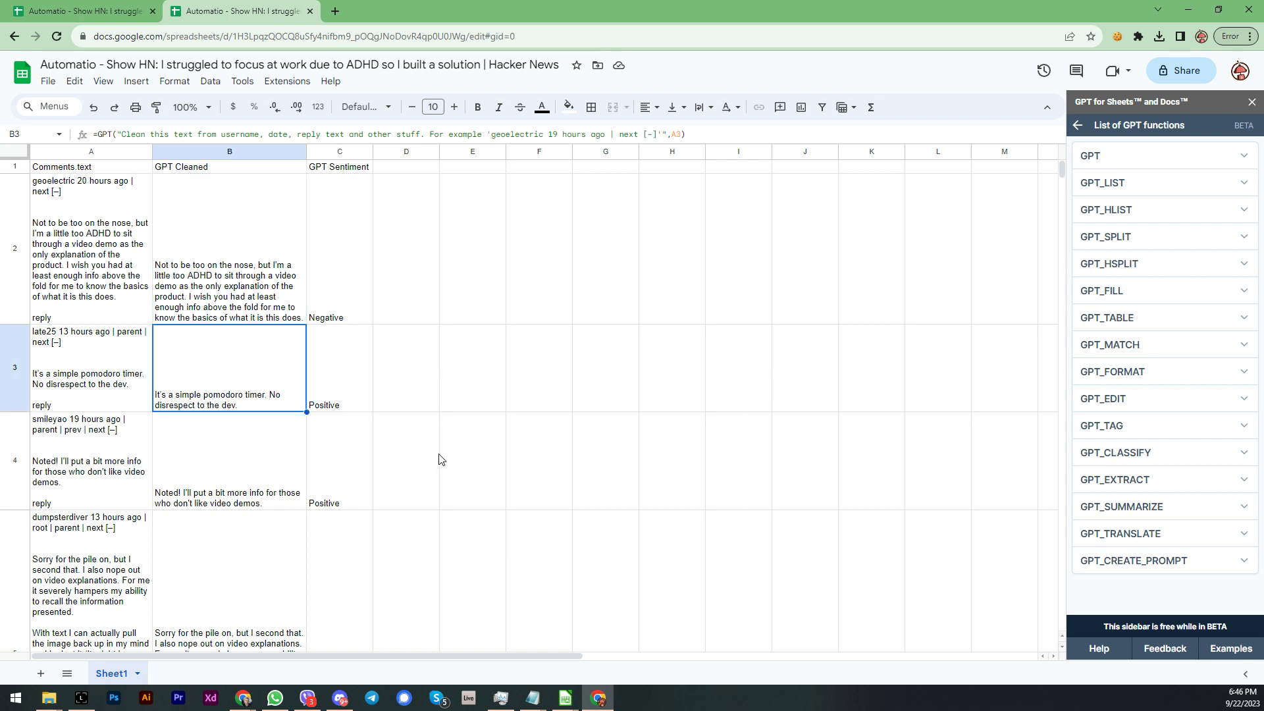
{"action": "left_click", "coordinate": [214, 504]}
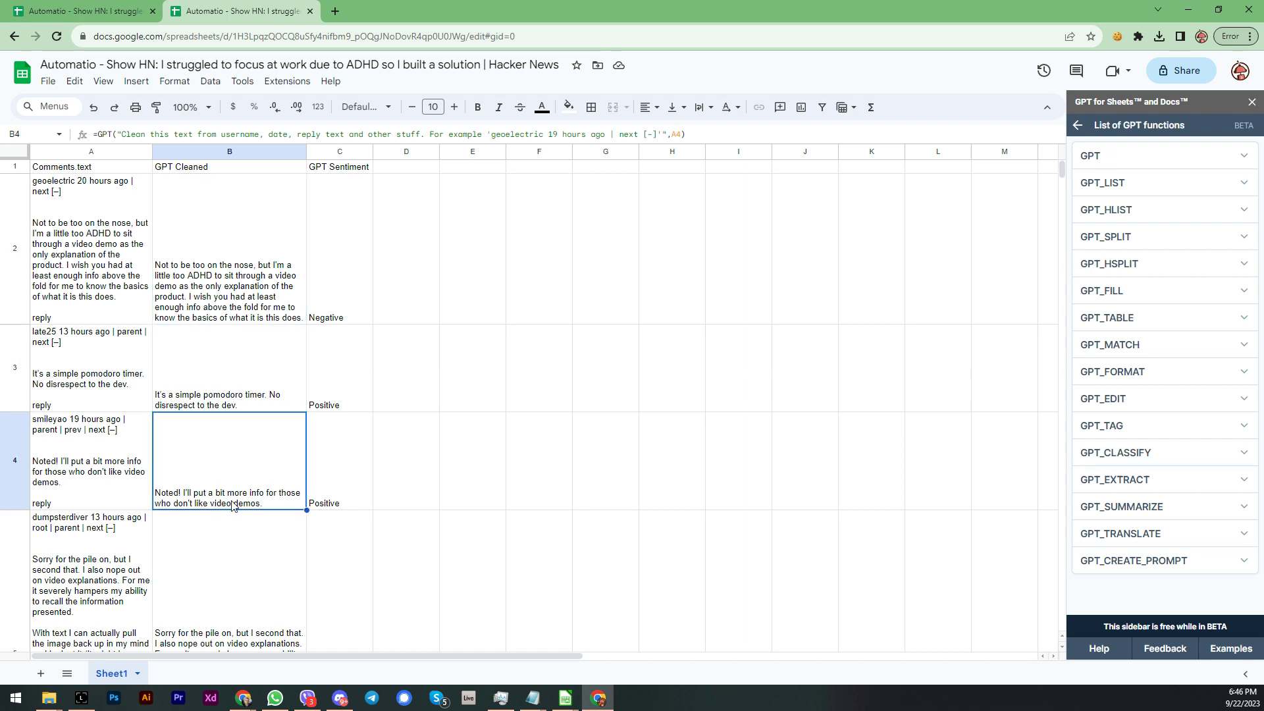
{"action": "scroll", "coordinate": [431, 501], "scroll_direction": "down", "scroll_amount": 3}
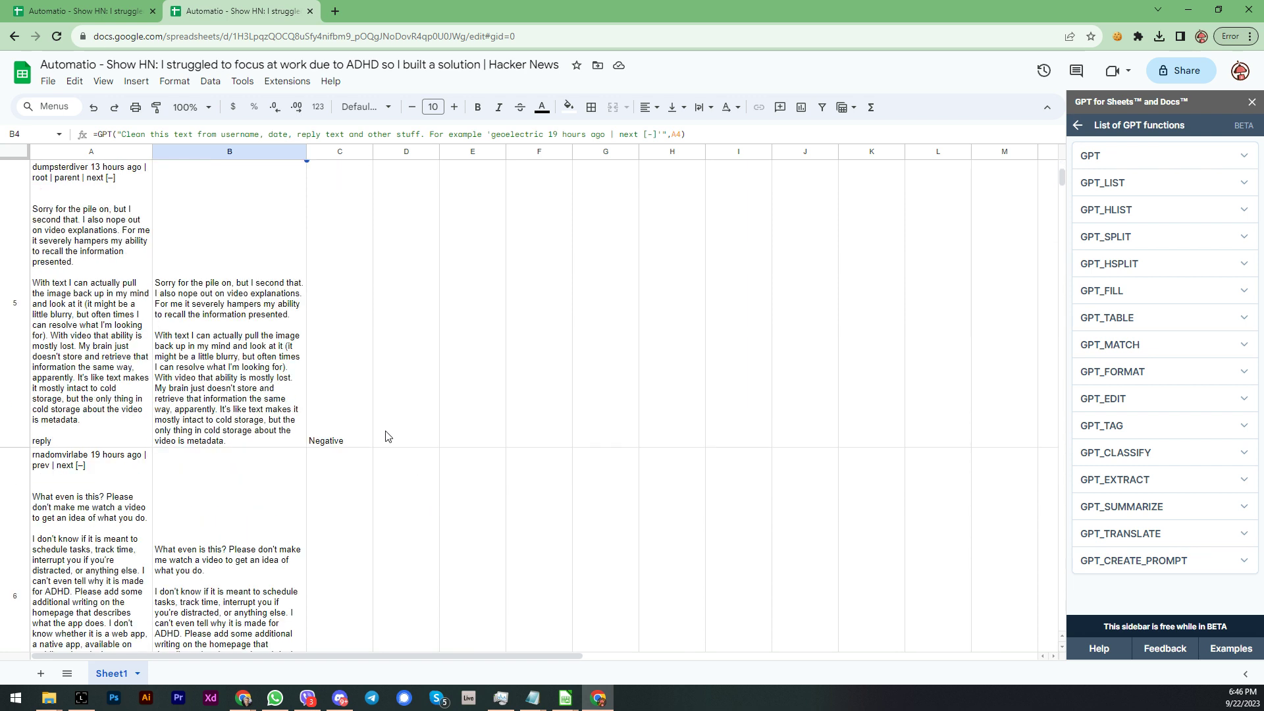
{"action": "scroll", "coordinate": [374, 420], "scroll_direction": "down", "scroll_amount": 2}
{"action": "scroll", "coordinate": [373, 420], "scroll_direction": "down", "scroll_amount": 2}
{"action": "scroll", "coordinate": [373, 420], "scroll_direction": "down", "scroll_amount": 2}
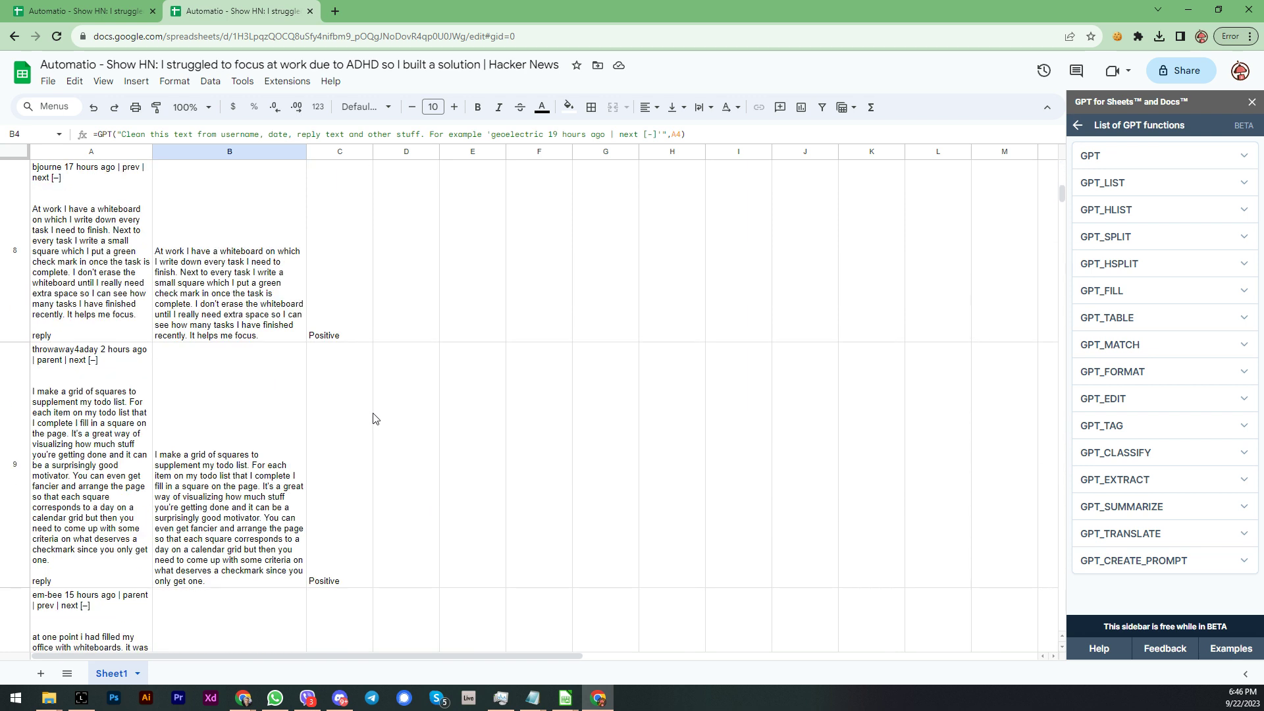
{"action": "scroll", "coordinate": [373, 420], "scroll_direction": "down", "scroll_amount": 3}
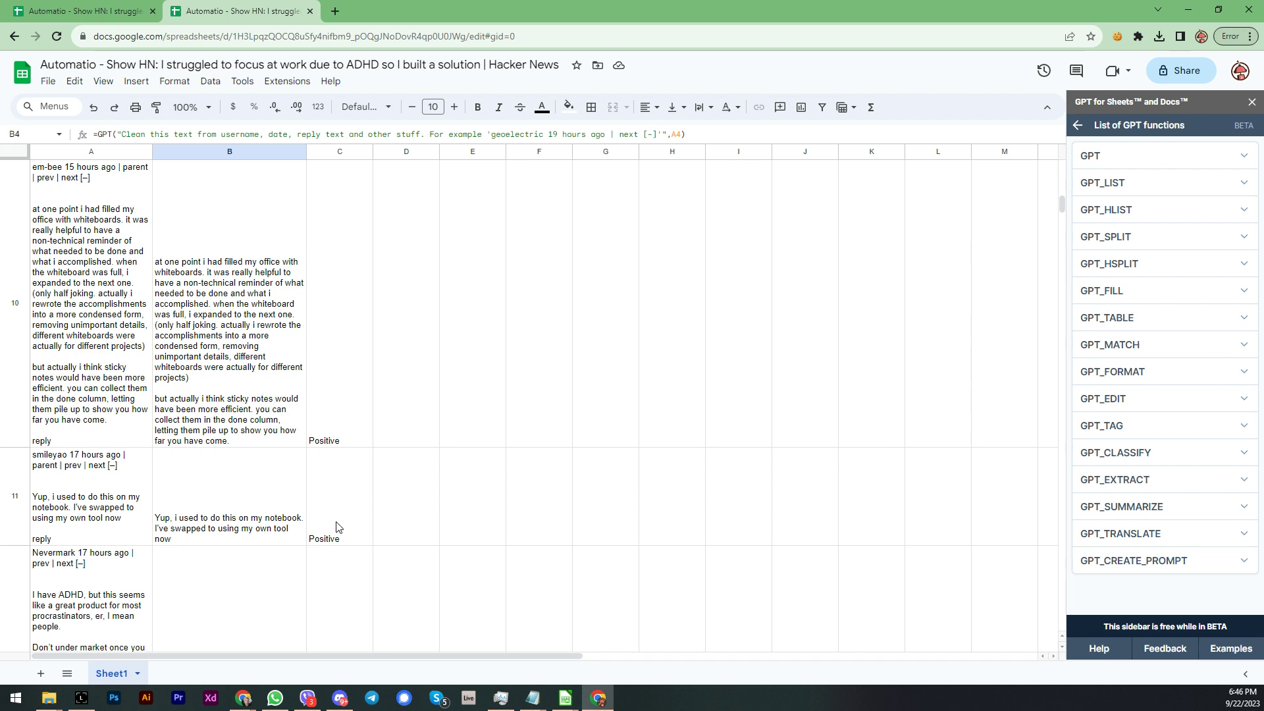
{"action": "scroll", "coordinate": [337, 527], "scroll_direction": "down", "scroll_amount": 3}
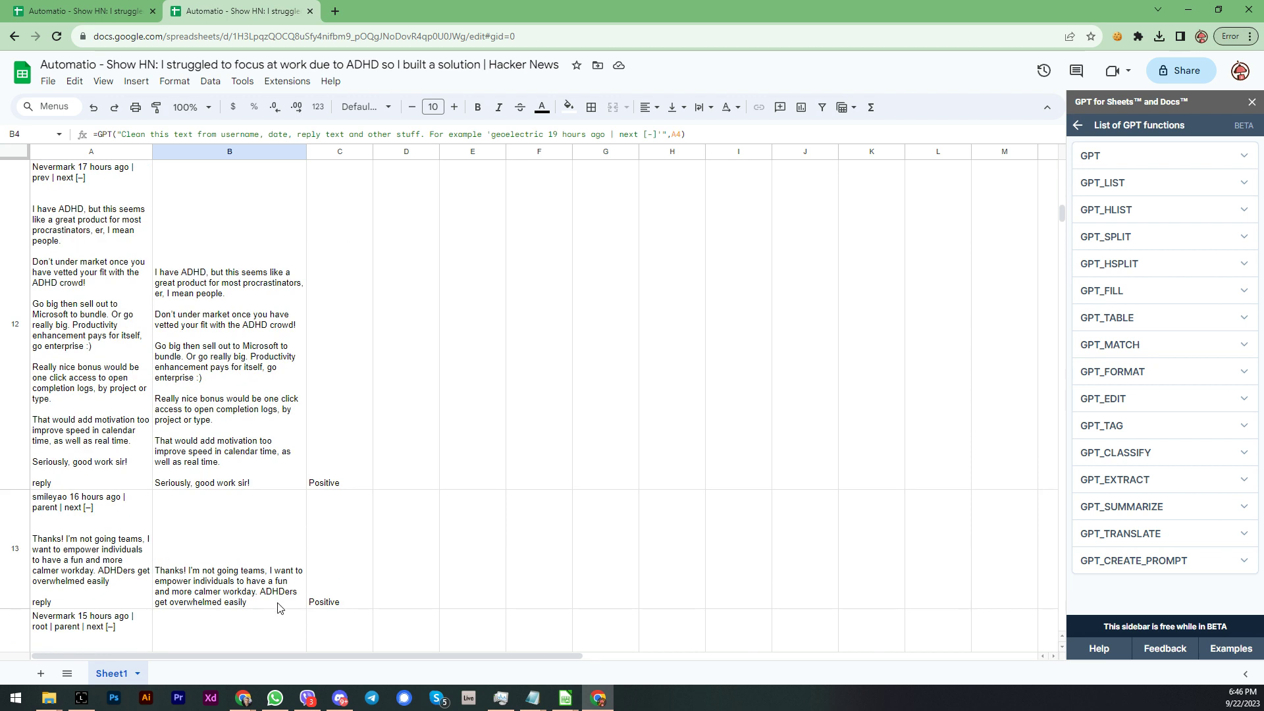
{"action": "scroll", "coordinate": [289, 602], "scroll_direction": "up", "scroll_amount": 15}
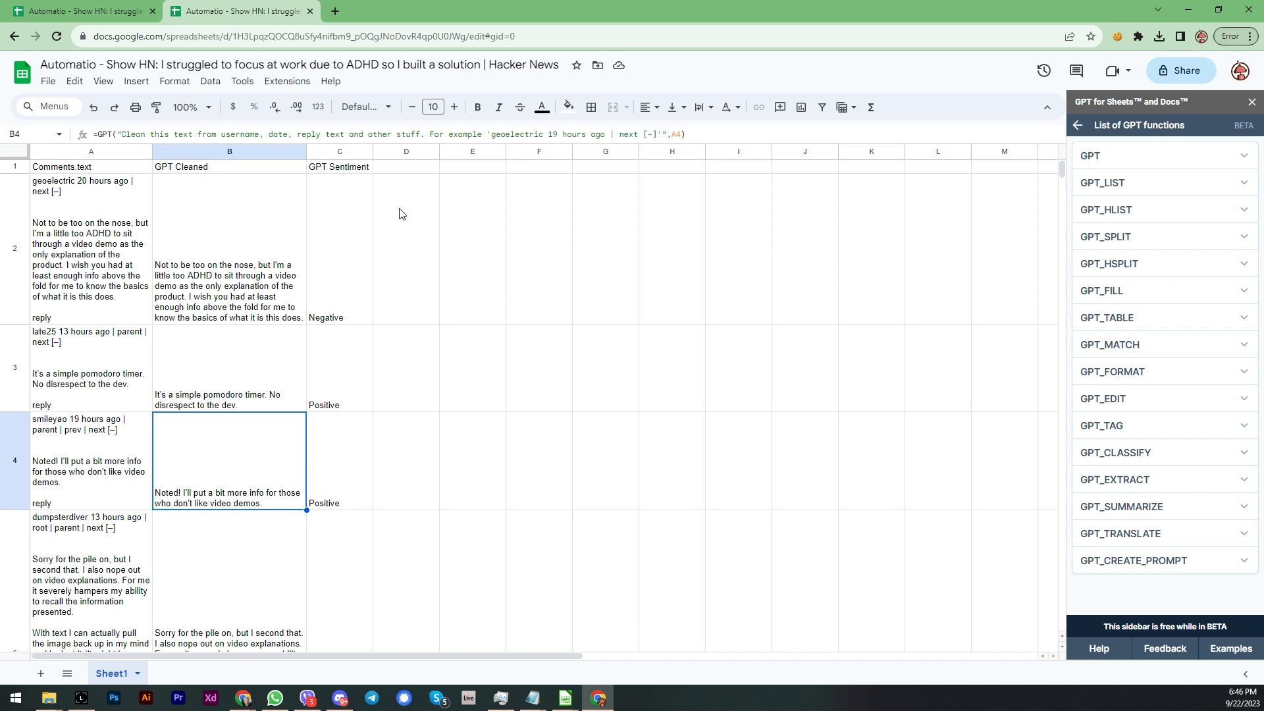
- Head column D with 'GPT Summarize' in D1
{"action": "left_click", "coordinate": [398, 170]}
{"action": "type", "text": "GPT"}
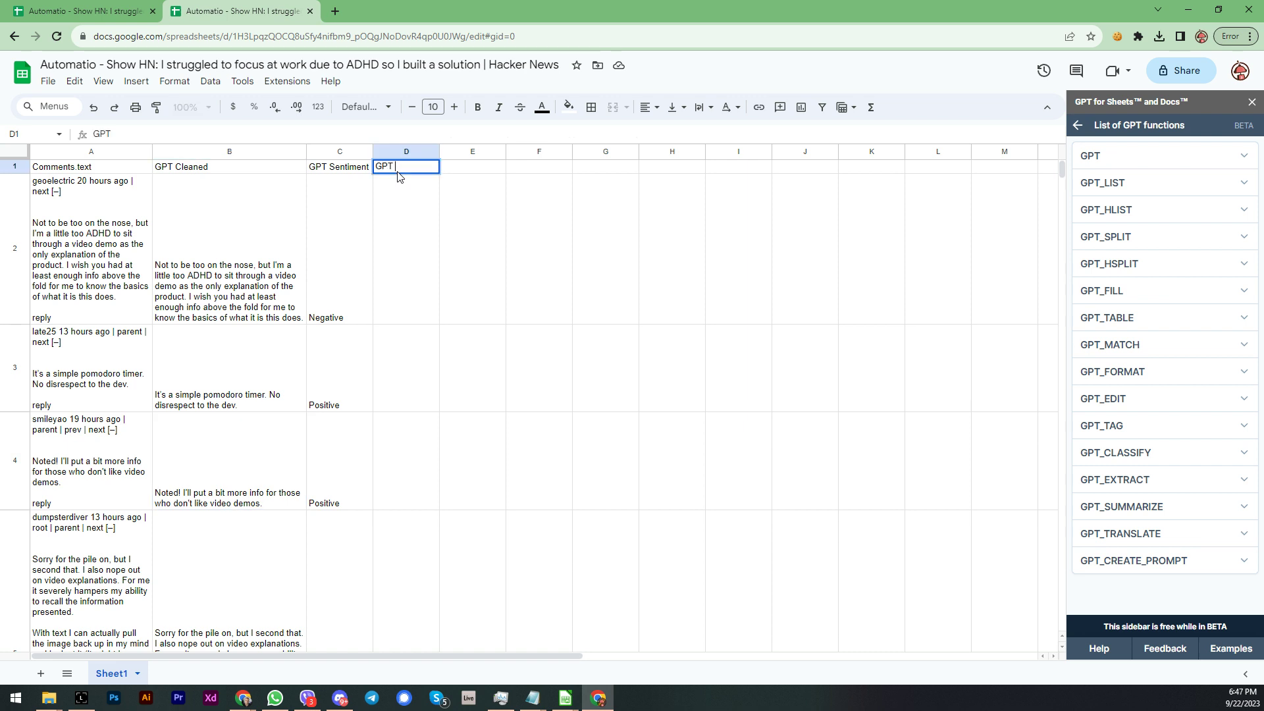
{"action": "type", "text": " Summarize"}
{"action": "key", "text": "Return"}
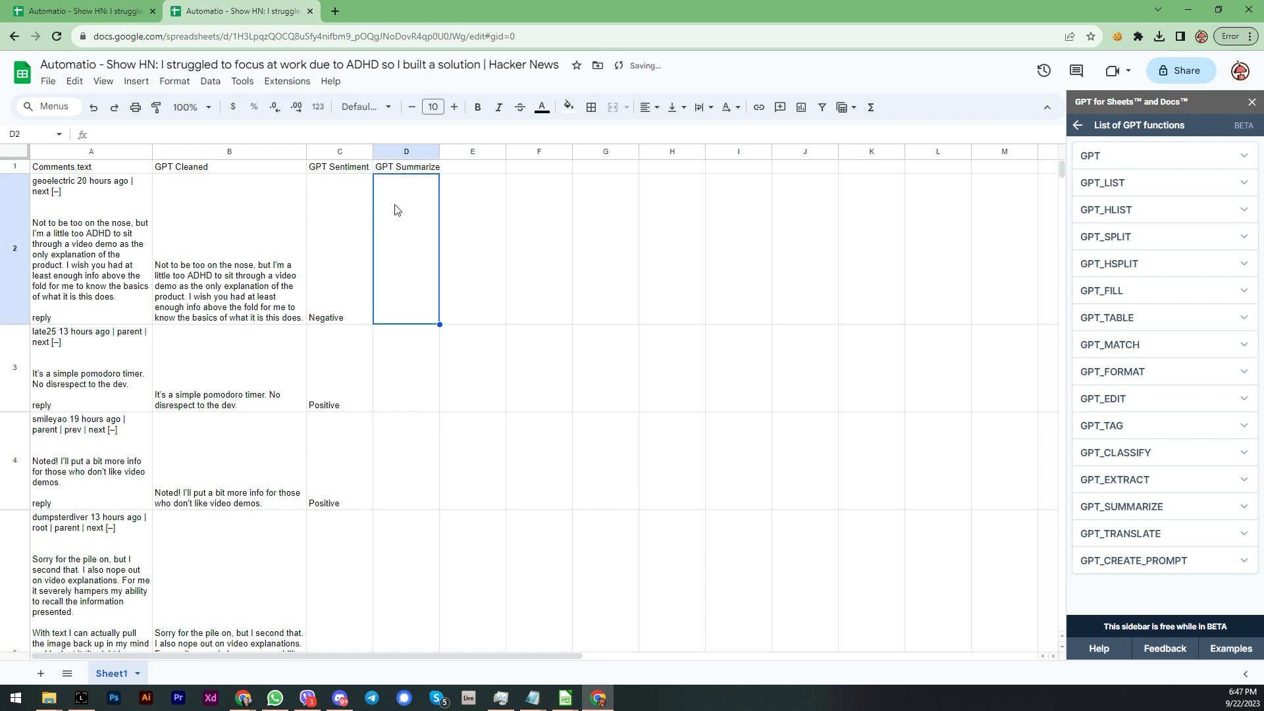
- Cancel the half-started D2 formula and view the GPT_SUMMARIZE description in the sidebar
{"action": "left_click", "coordinate": [279, 131]}
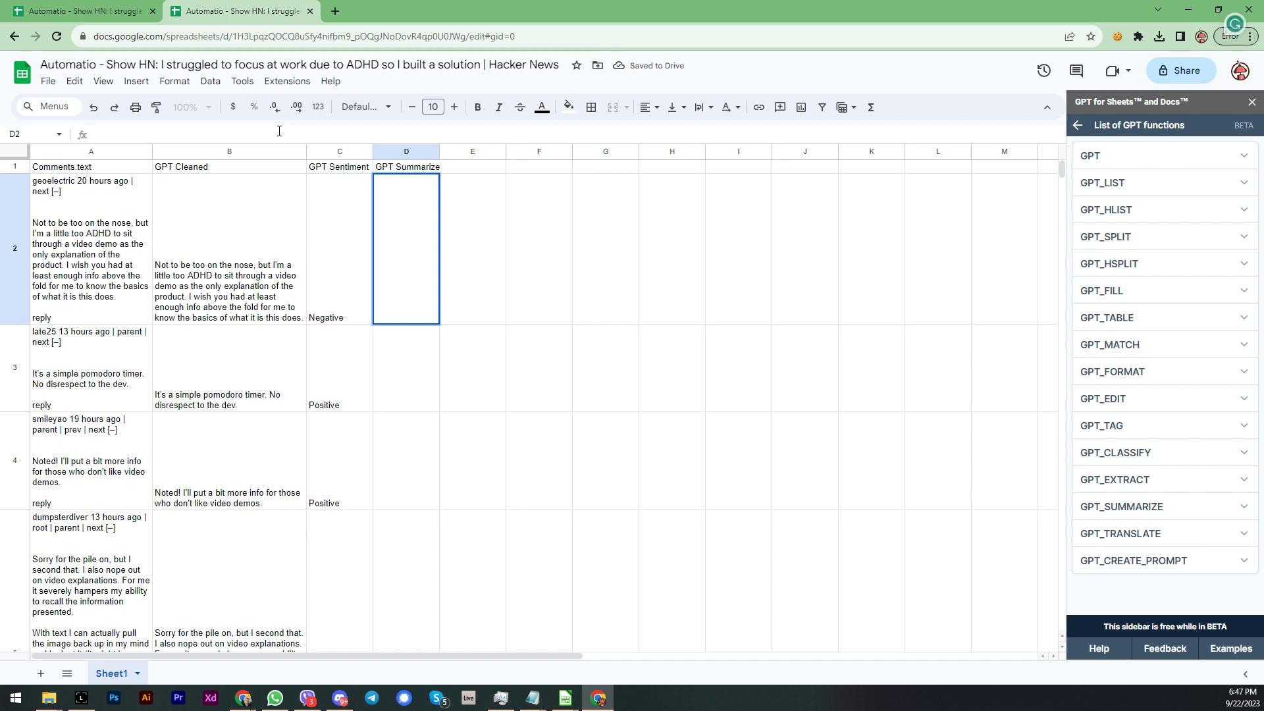
{"action": "type", "text": "="}
{"action": "key", "text": "Escape"}
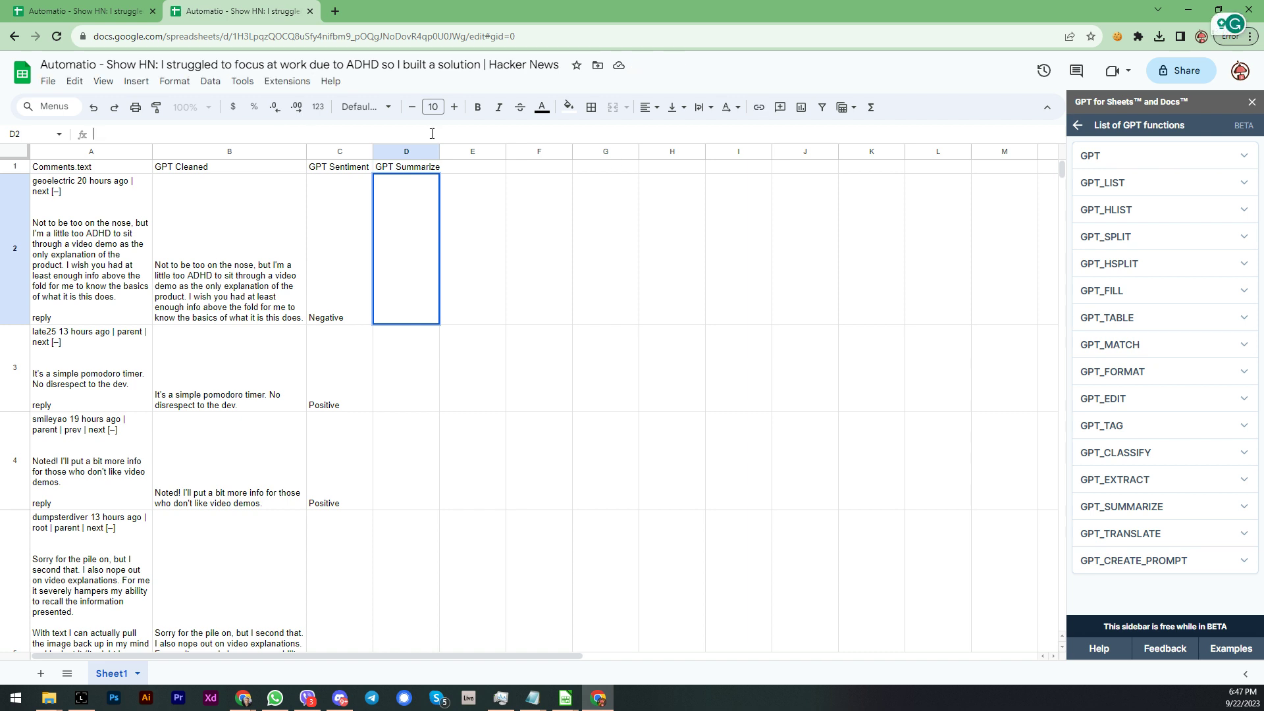
{"action": "left_click", "coordinate": [1209, 514]}
{"action": "scroll", "coordinate": [1198, 526], "scroll_direction": "down", "scroll_amount": 2}
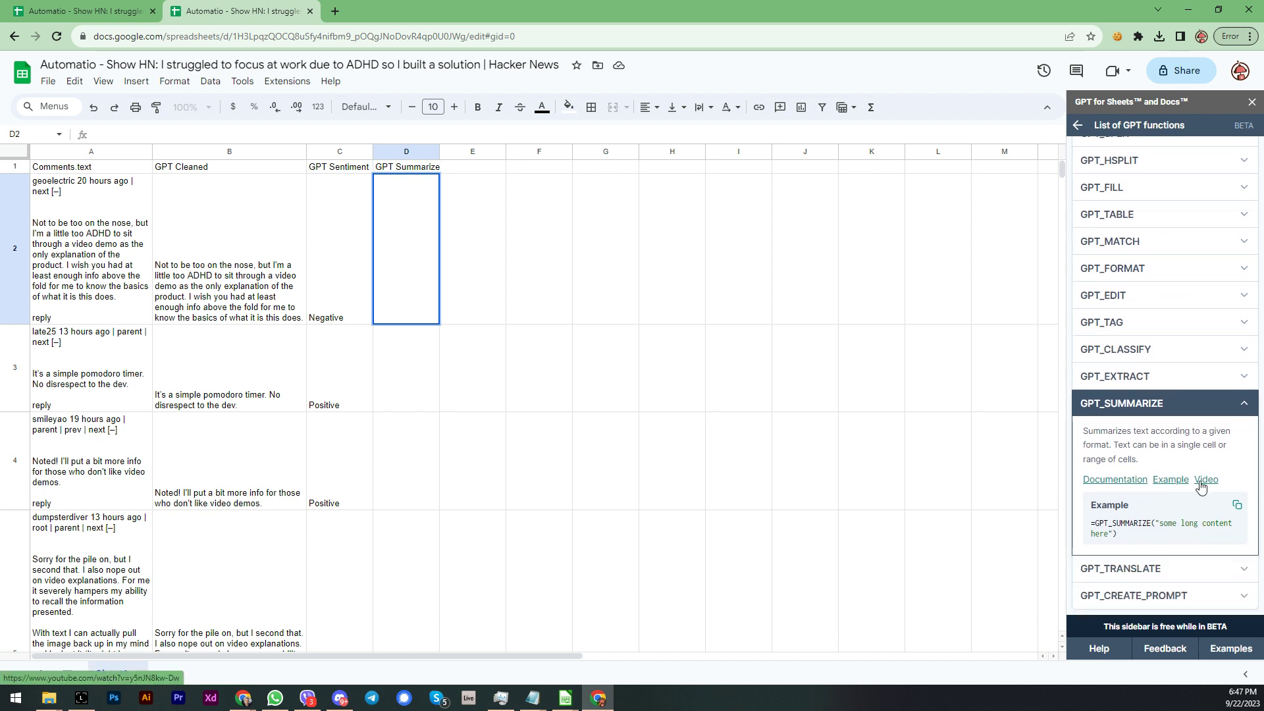
{"action": "left_click", "coordinate": [1170, 480]}
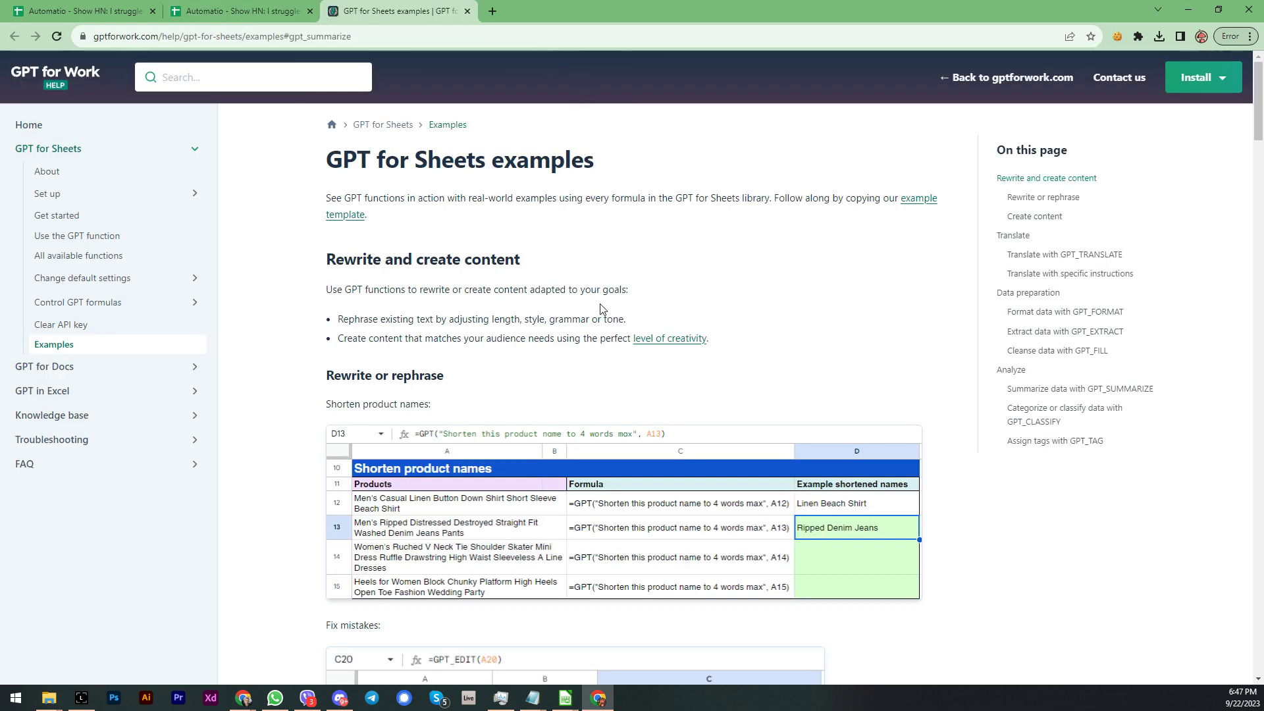
{"action": "left_click", "coordinate": [466, 11]}
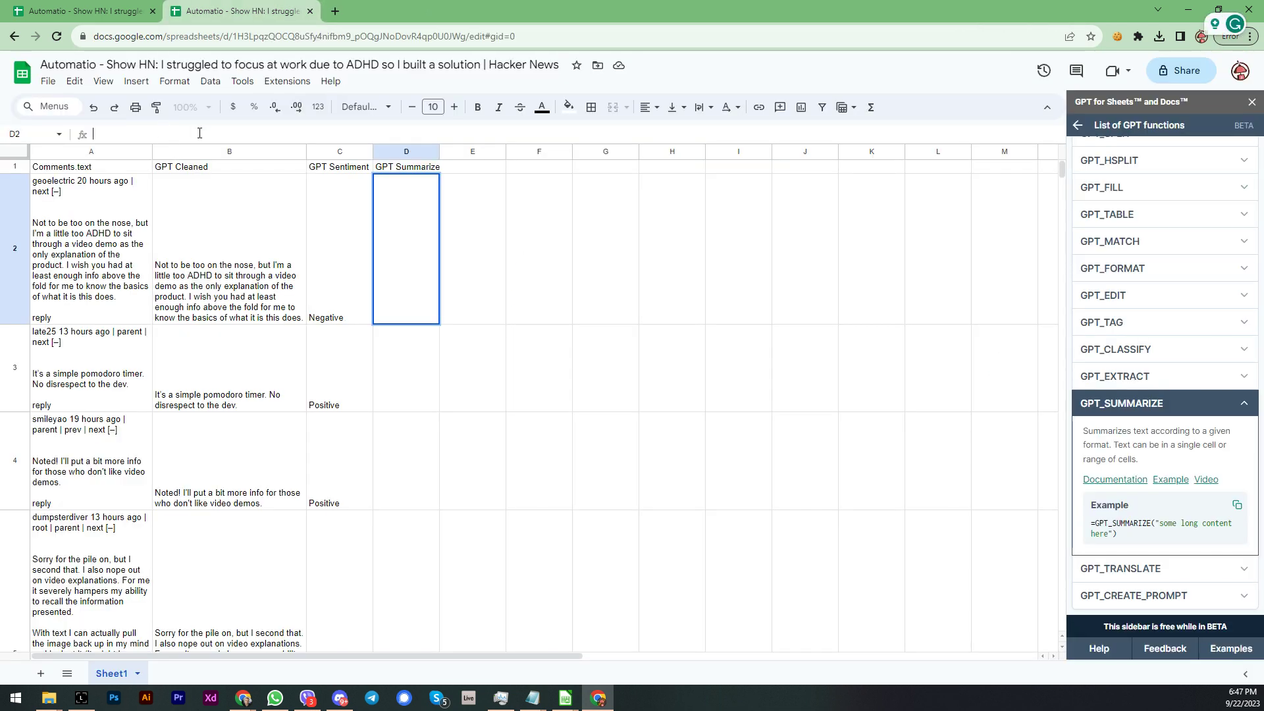
- Enter =GPT_SUMMARIZE(B2, "One sentence") in D2 using the autocomplete suggestion
{"action": "type", "text": "=gpt"}
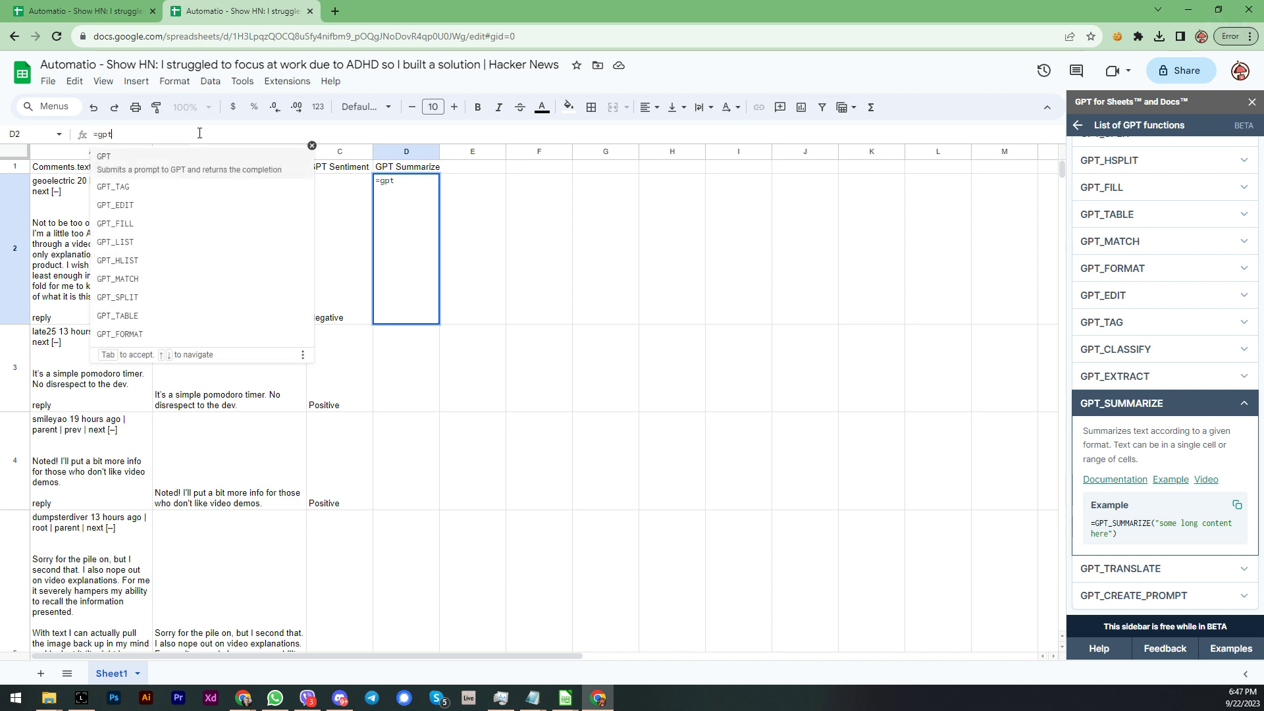
{"action": "type", "text": "_s"}
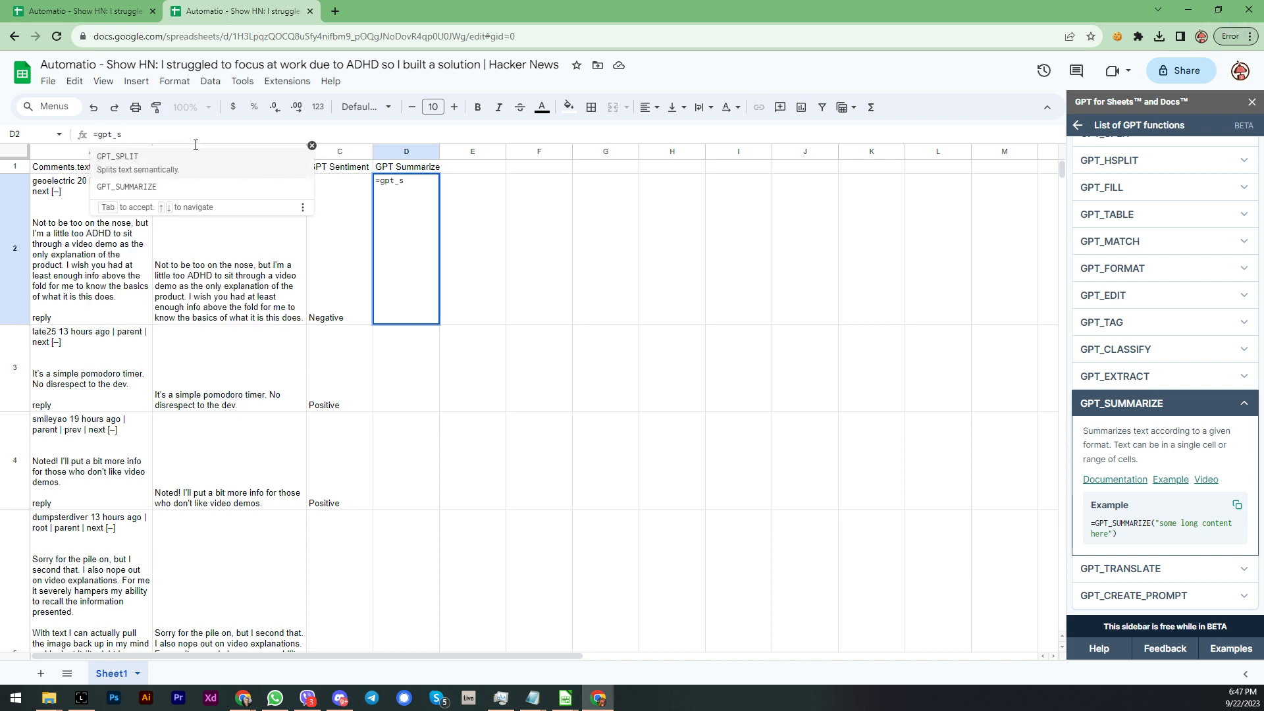
{"action": "left_click", "coordinate": [198, 187]}
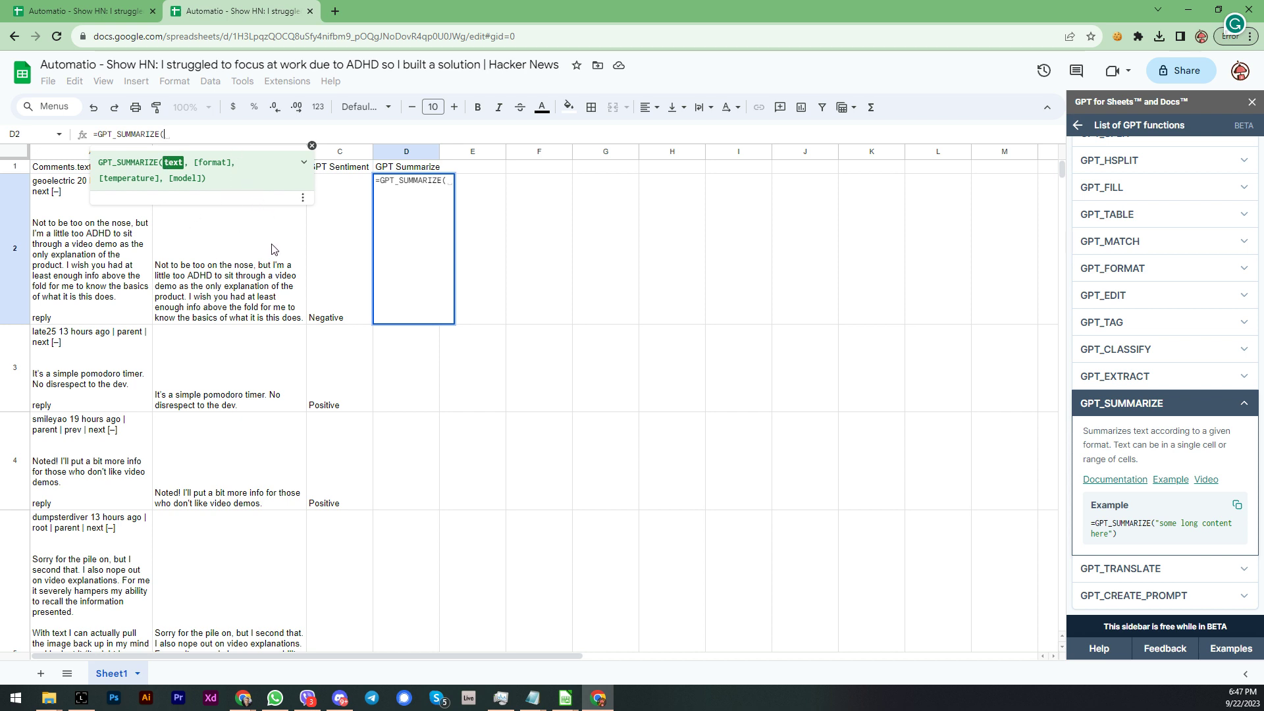
{"action": "left_click", "coordinate": [227, 259]}
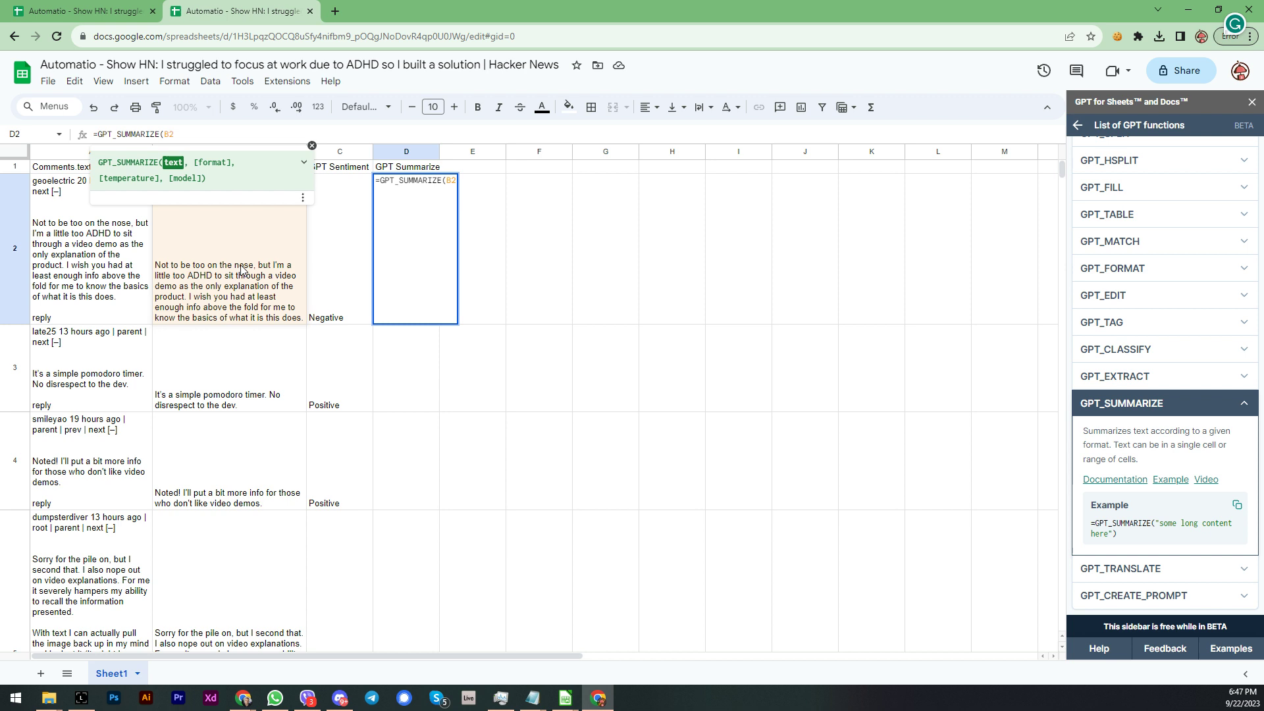
{"action": "type", "text": ","}
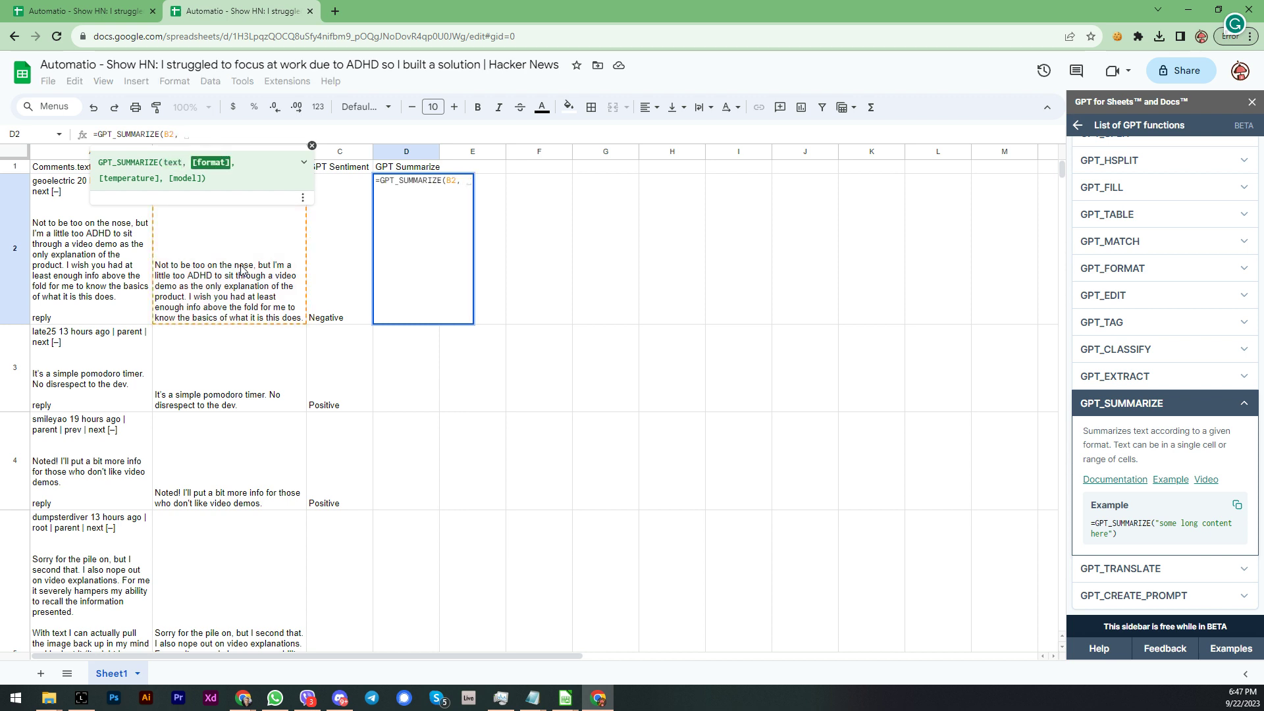
{"action": "type", "text": " \"\""}
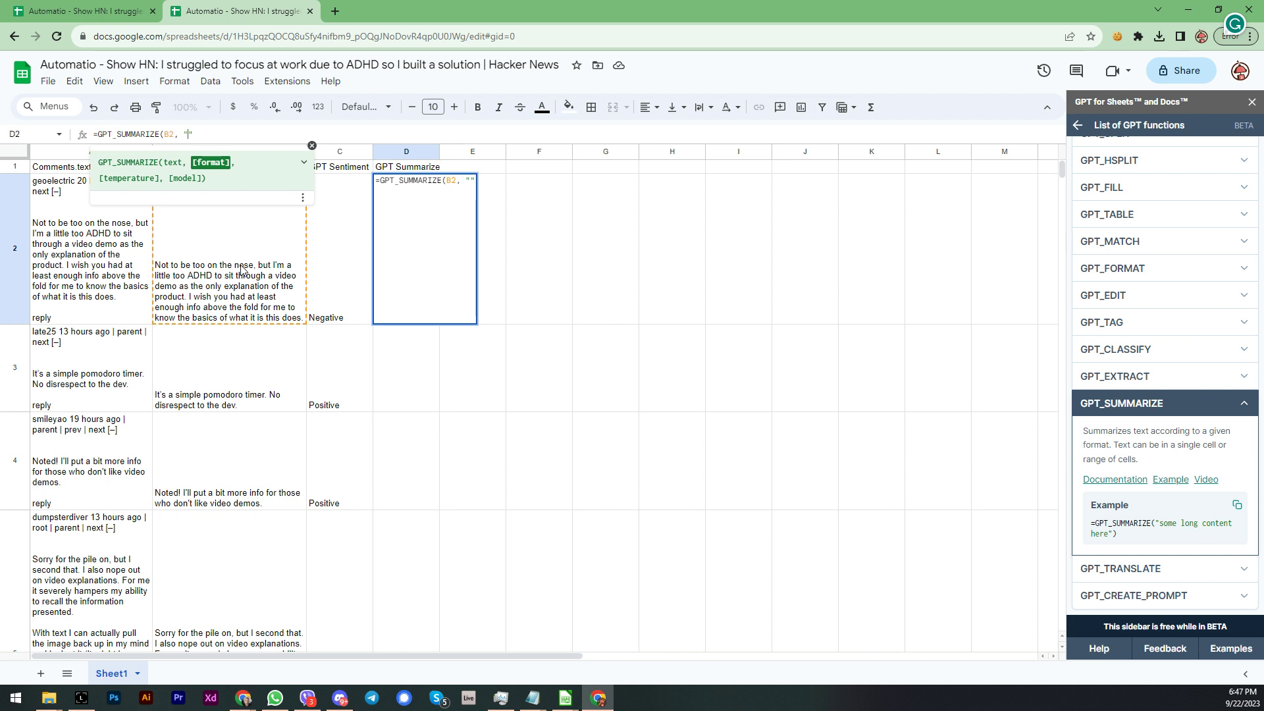
{"action": "type", "text": "One "}
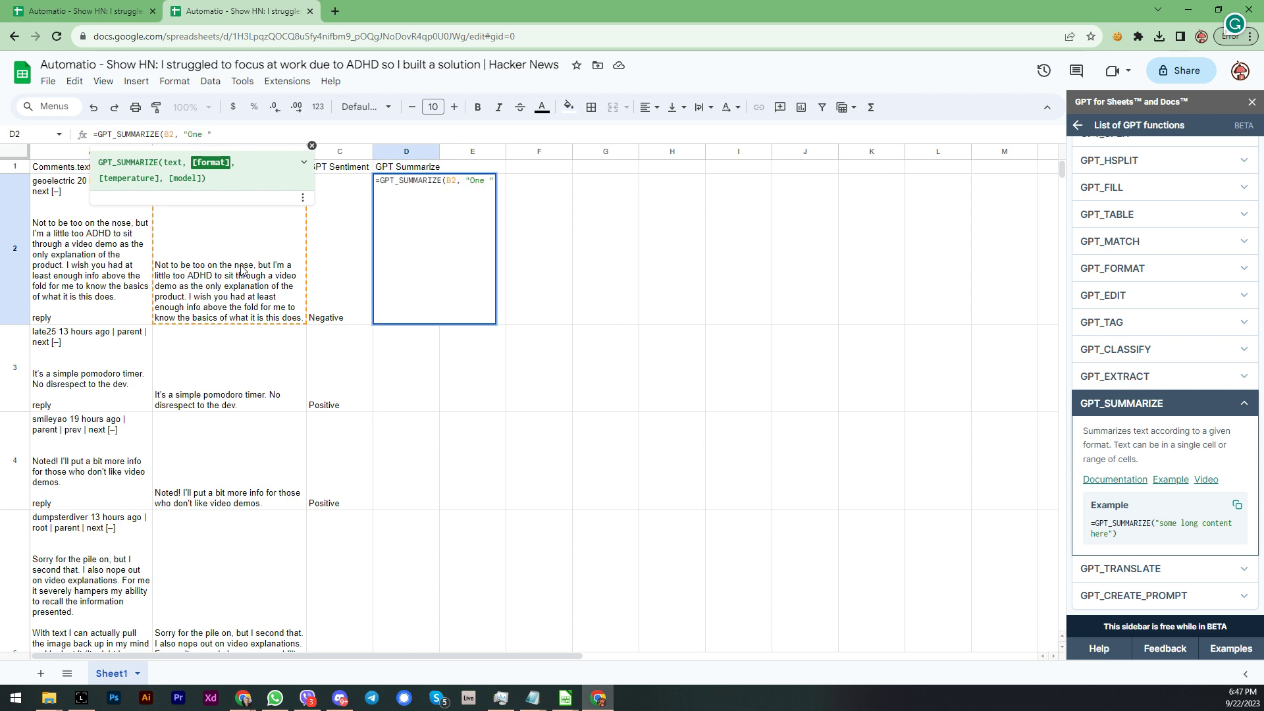
{"action": "type", "text": "sent"}
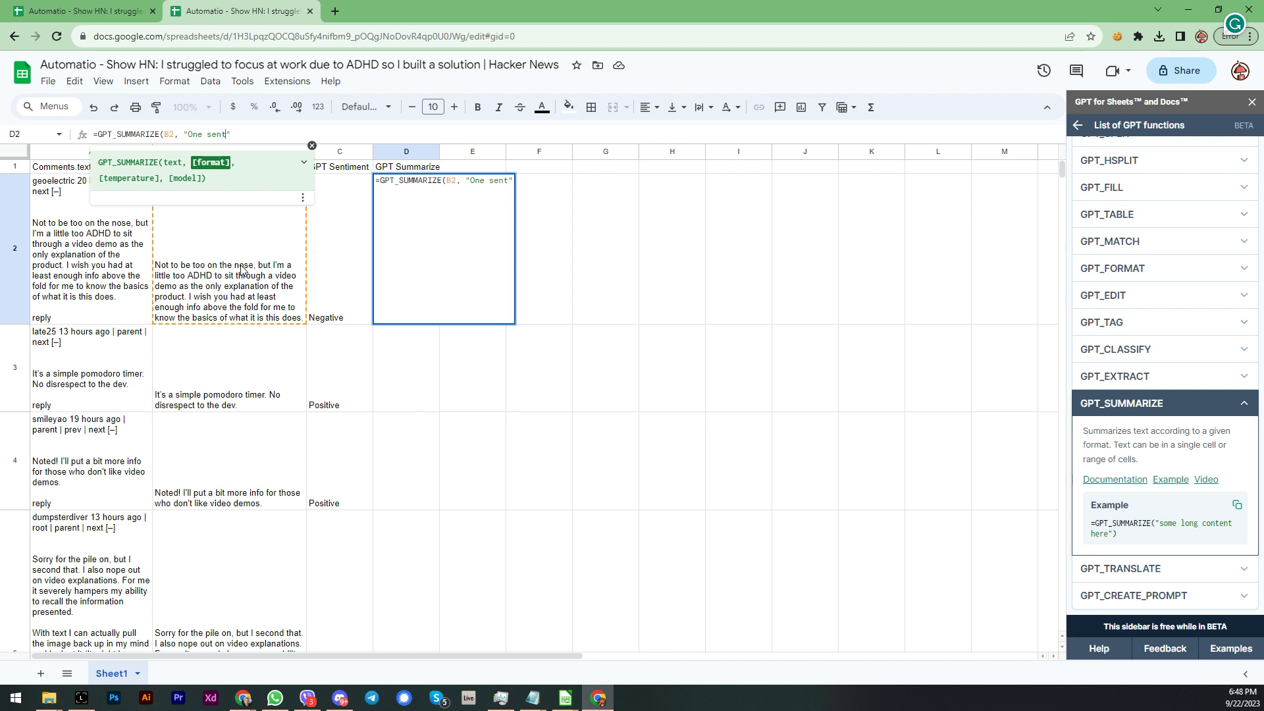
{"action": "type", "text": "ence"}
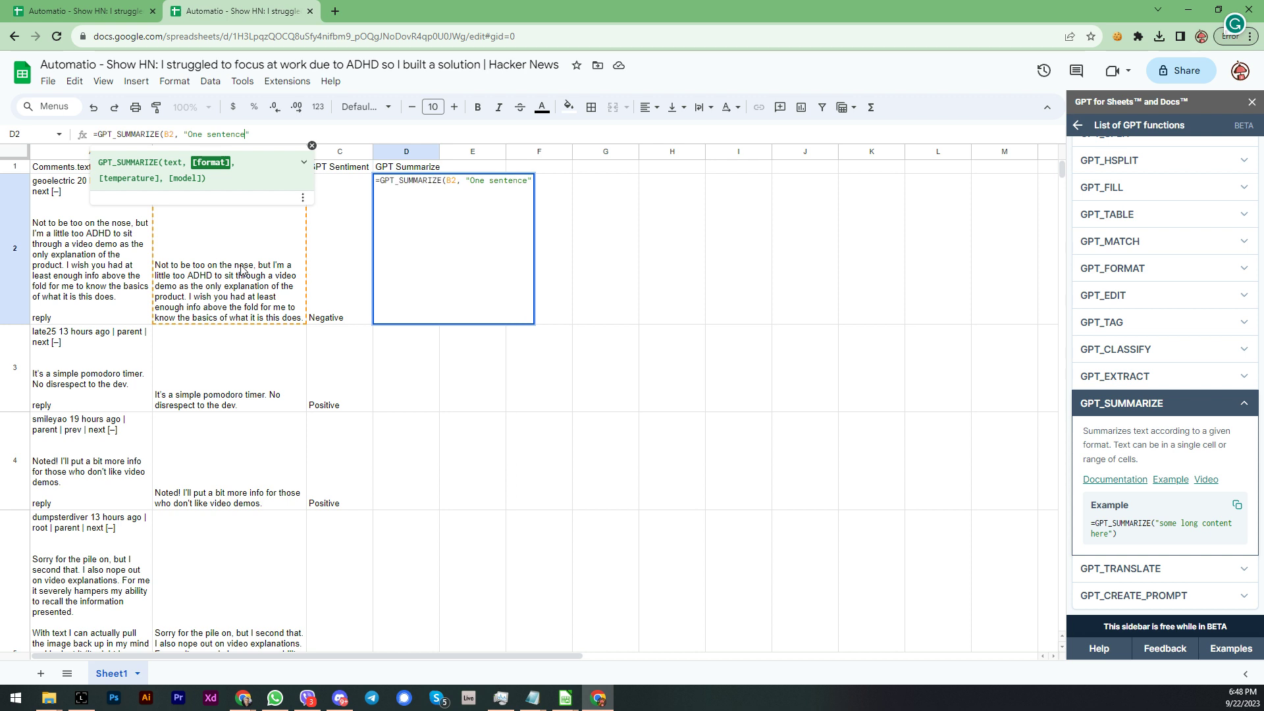
{"action": "key", "text": "Return"}
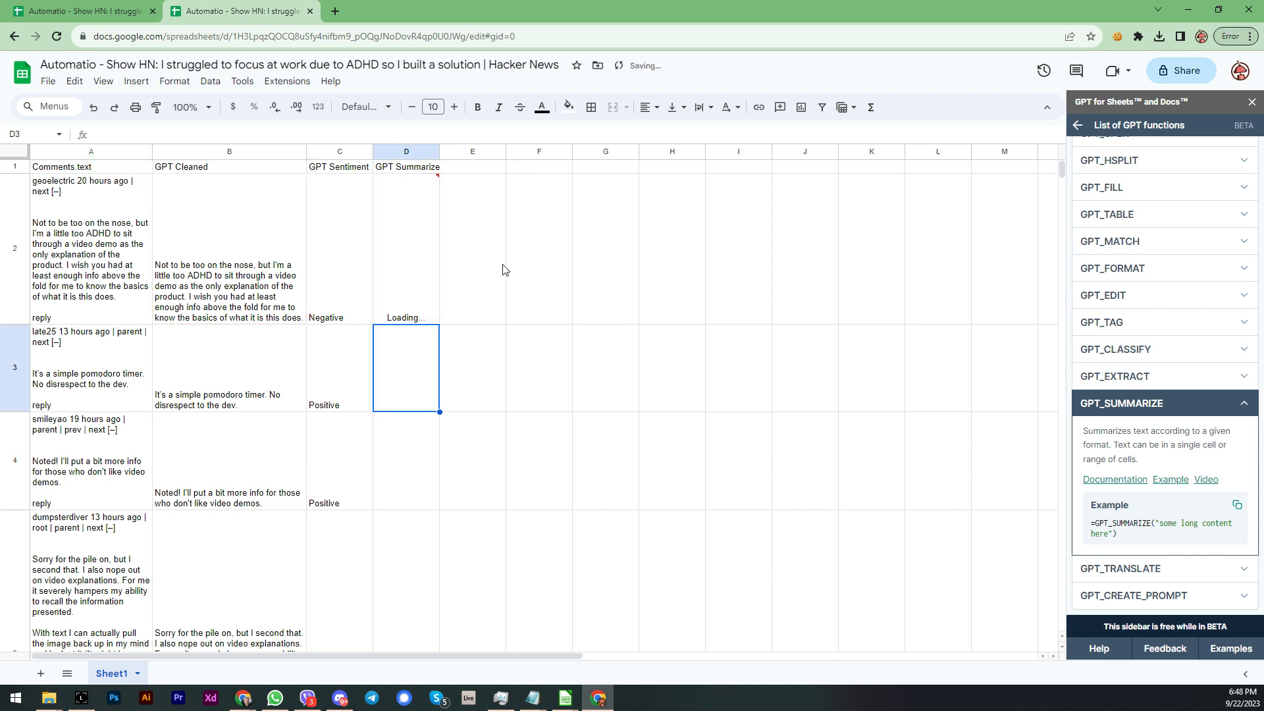
{"action": "left_click", "coordinate": [406, 262]}
- Fill D2's summary formula down column D to row 44
{"action": "left_click_drag", "start_coordinate": [439, 324], "coordinate": [431, 612]}
{"action": "scroll", "coordinate": [485, 398], "scroll_direction": "up", "scroll_amount": 10}
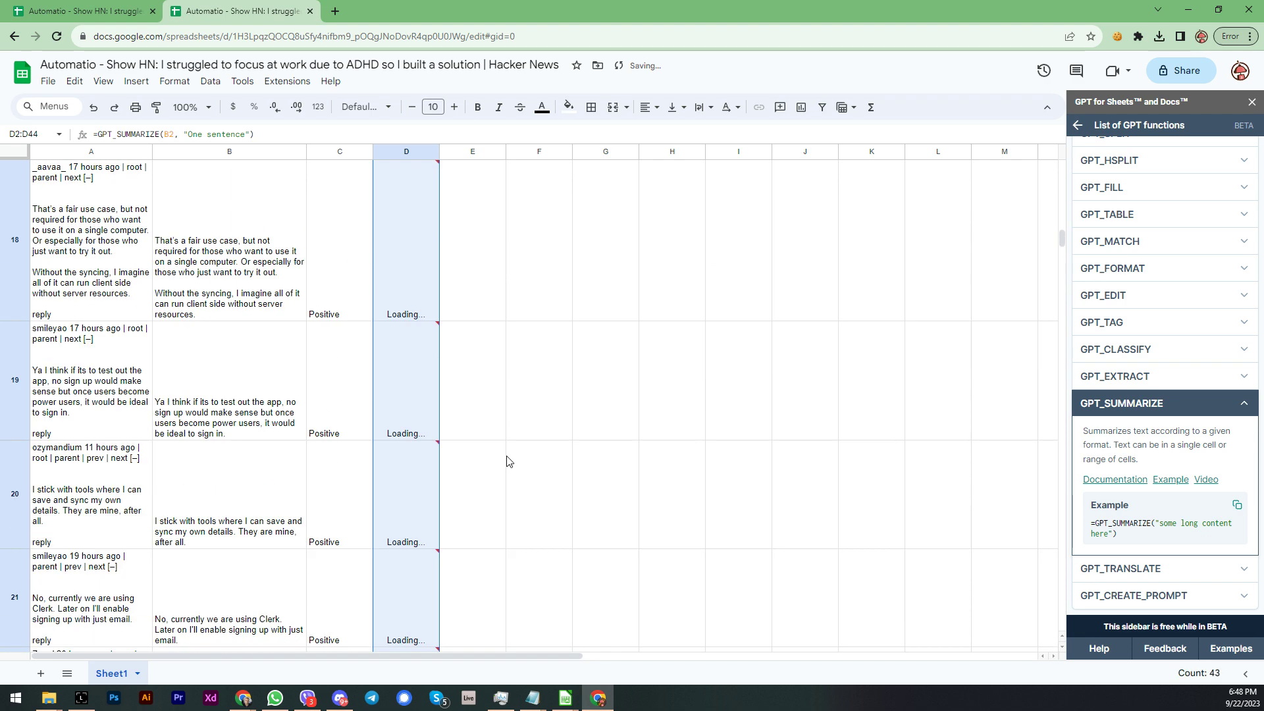
{"action": "scroll", "coordinate": [507, 460], "scroll_direction": "up", "scroll_amount": 8}
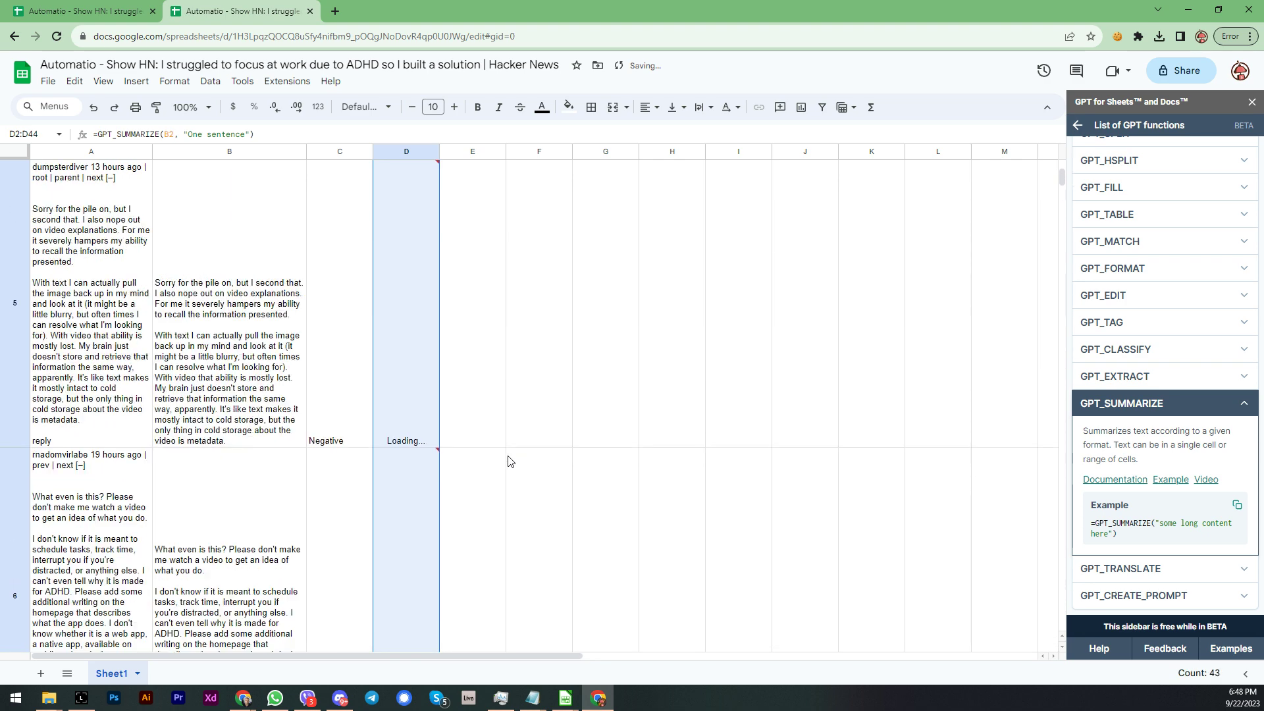
- Set text wrapping to Wrap for columns C and D
{"action": "left_click", "coordinate": [332, 155]}
{"action": "left_click", "coordinate": [394, 153], "text": "ctrl"}
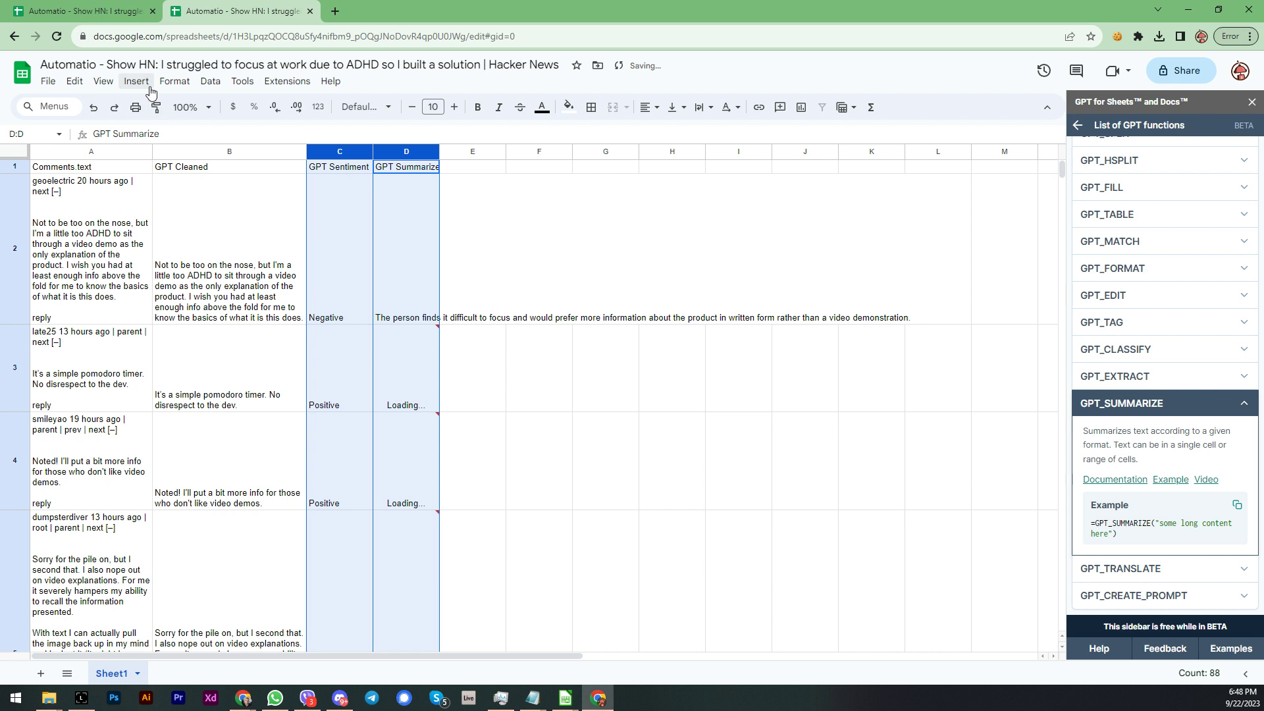
{"action": "left_click", "coordinate": [174, 81]}
{"action": "mouse_move", "coordinate": [335, 201]}
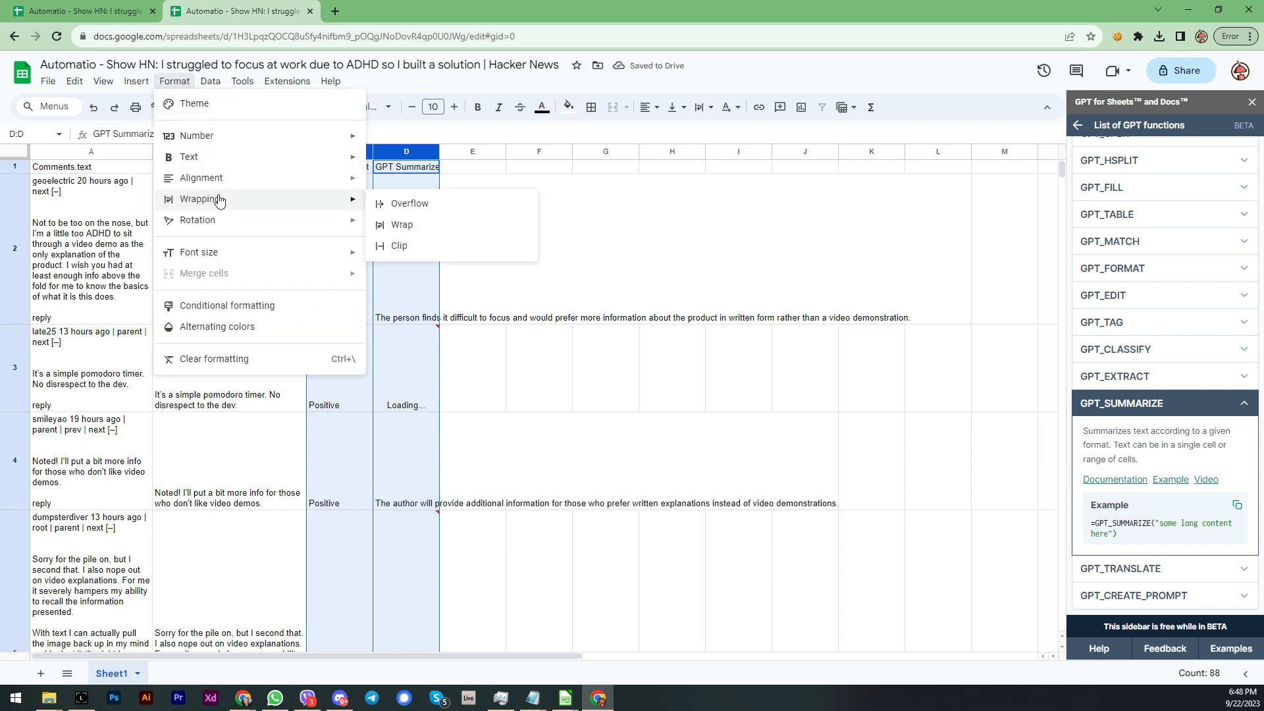
{"action": "left_click", "coordinate": [449, 213]}
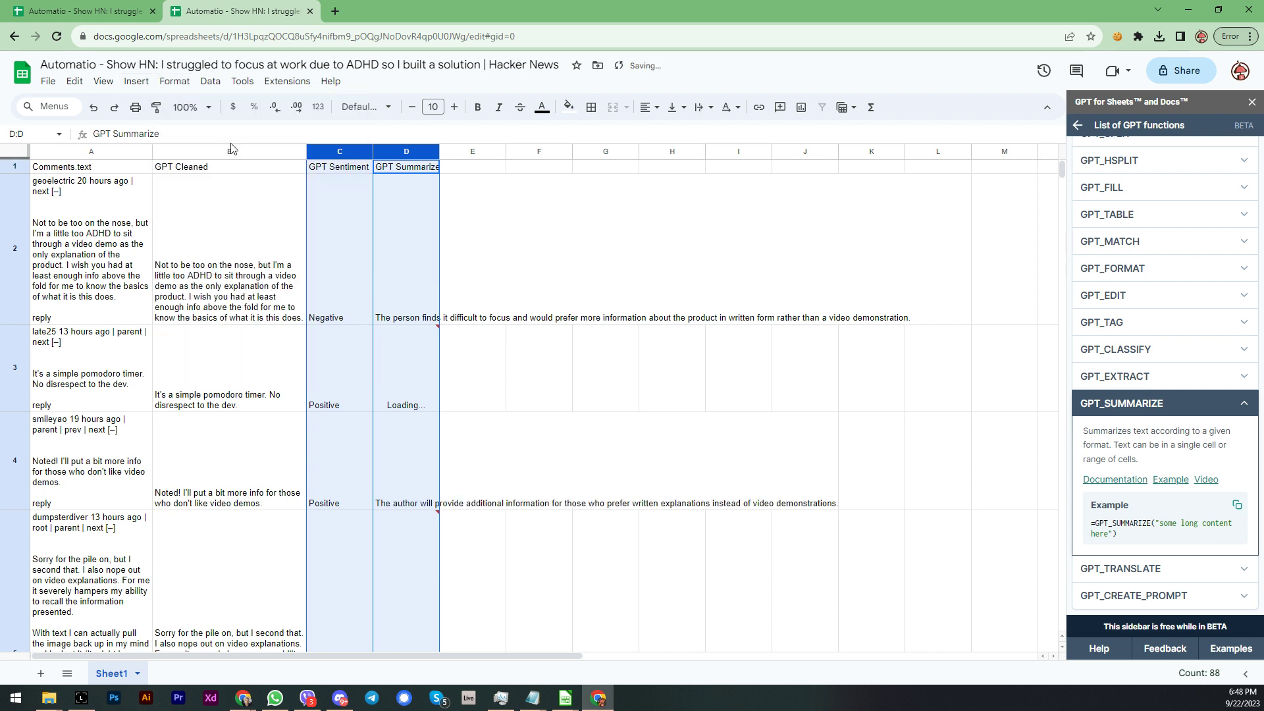
{"action": "left_click", "coordinate": [174, 83]}
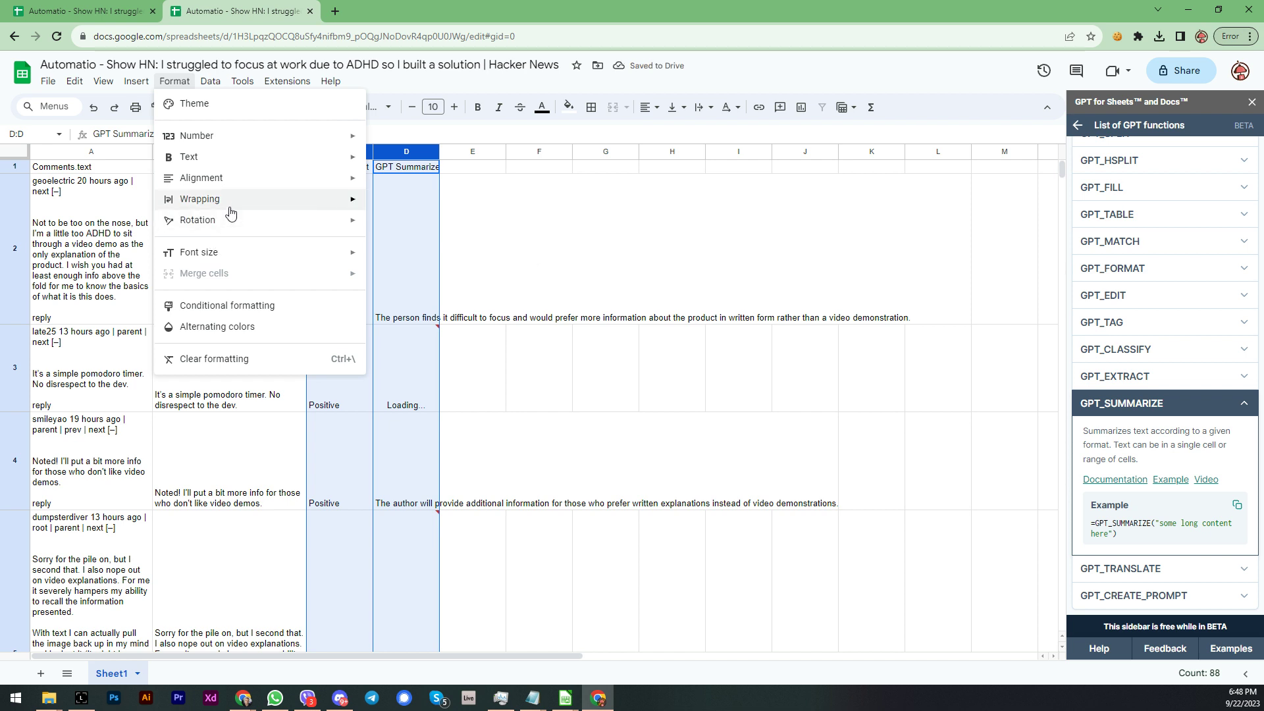
{"action": "mouse_move", "coordinate": [230, 198]}
{"action": "left_click", "coordinate": [401, 246]}
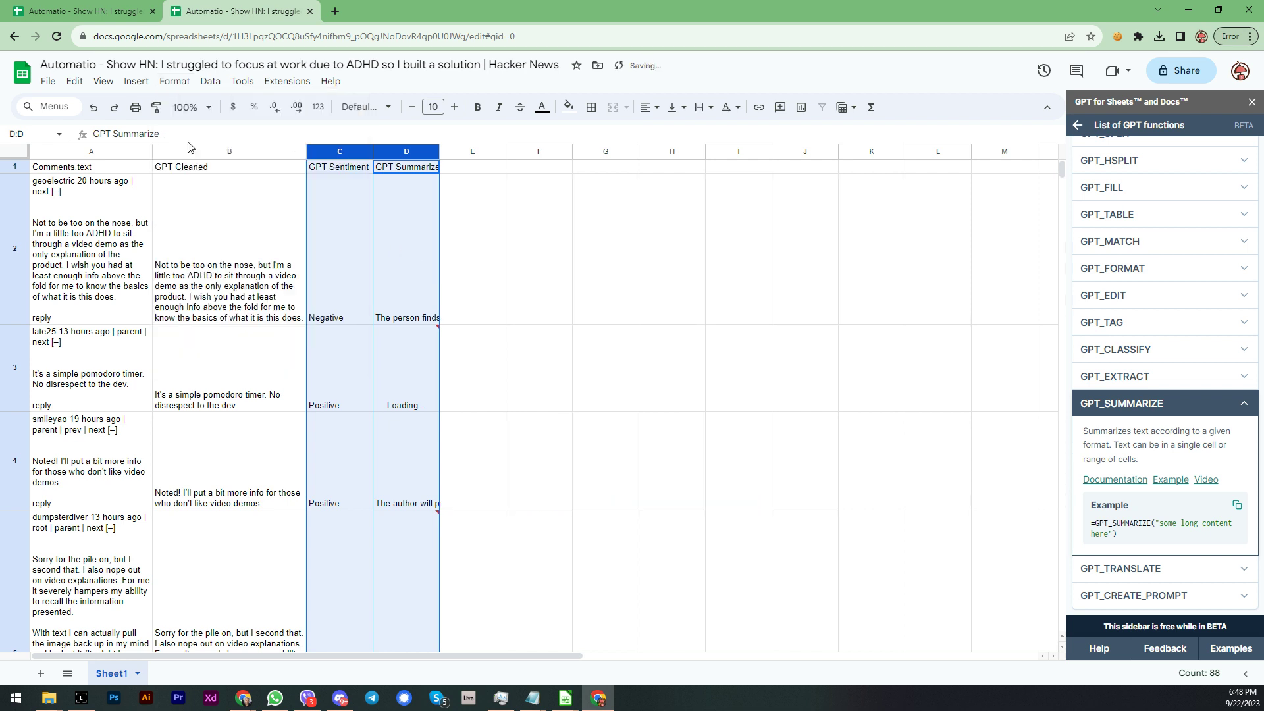
{"action": "left_click", "coordinate": [174, 81]}
{"action": "mouse_move", "coordinate": [220, 201]}
{"action": "left_click", "coordinate": [419, 231]}
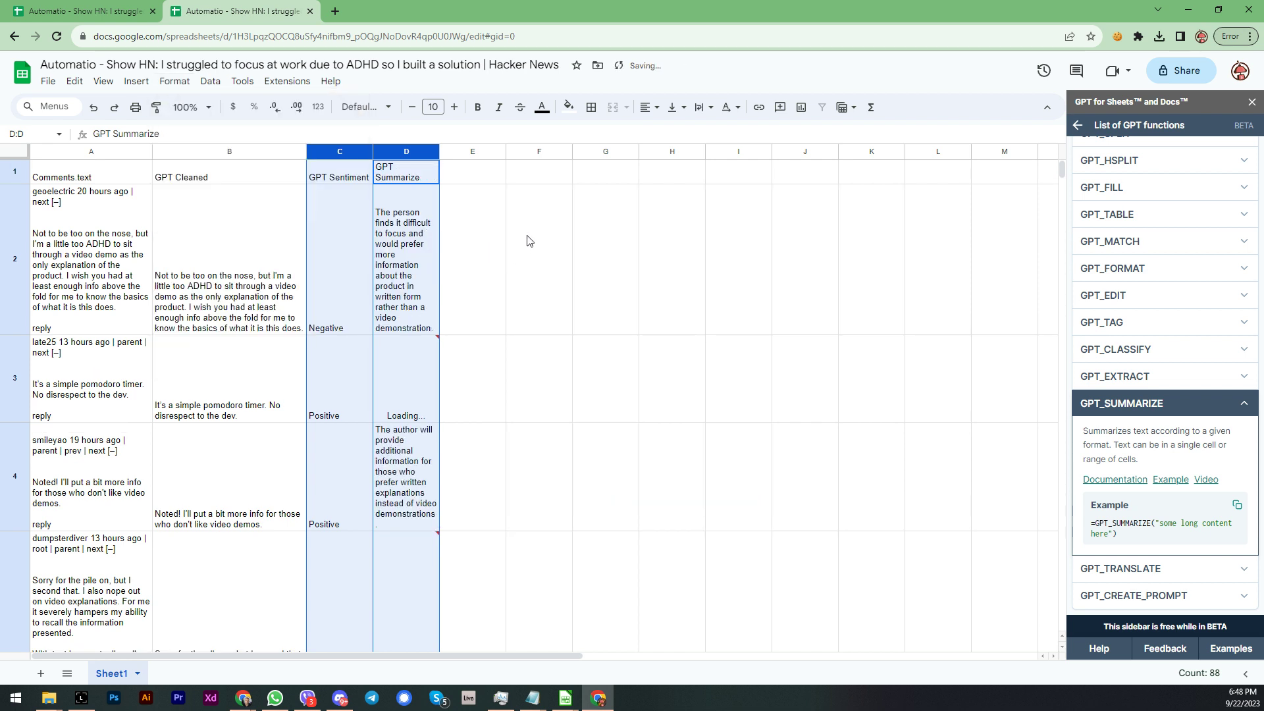
- Widen columns C and D so the summaries fit, then check D2
{"action": "left_click_drag", "start_coordinate": [438, 150], "coordinate": [569, 170]}
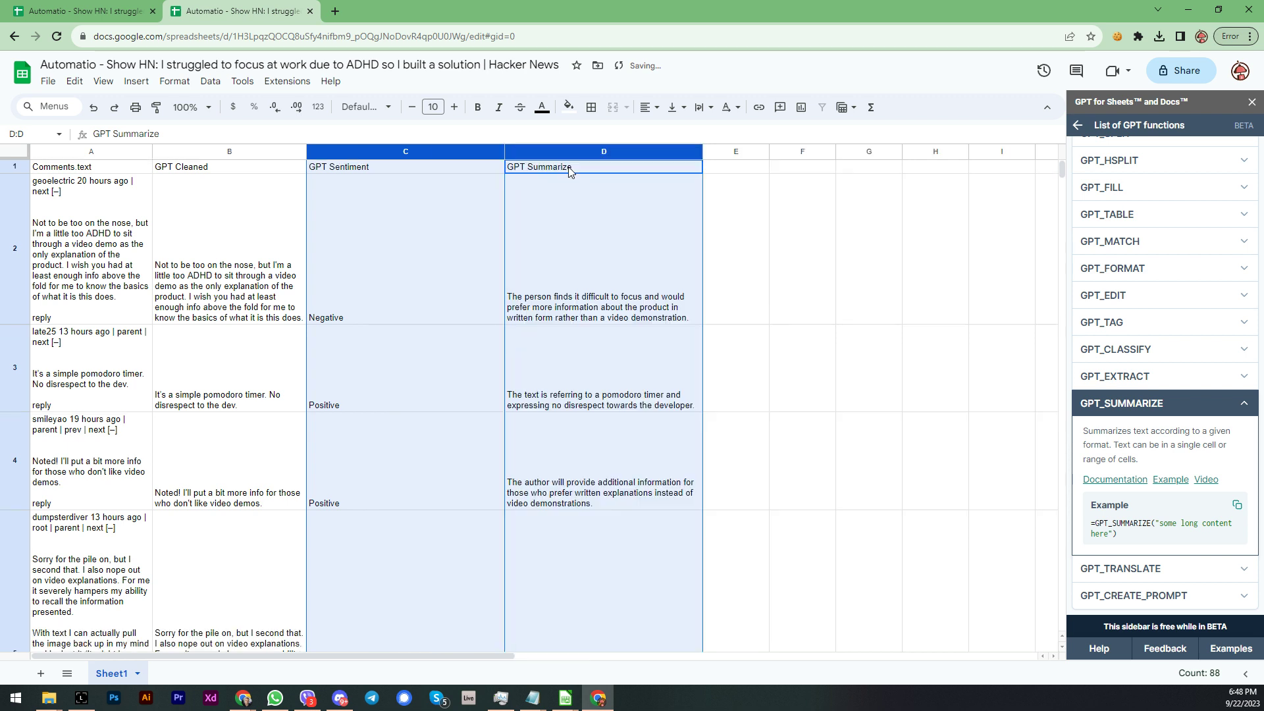
{"action": "left_click_drag", "start_coordinate": [702, 151], "coordinate": [676, 152]}
{"action": "left_click", "coordinate": [829, 245]}
{"action": "left_click", "coordinate": [537, 271]}
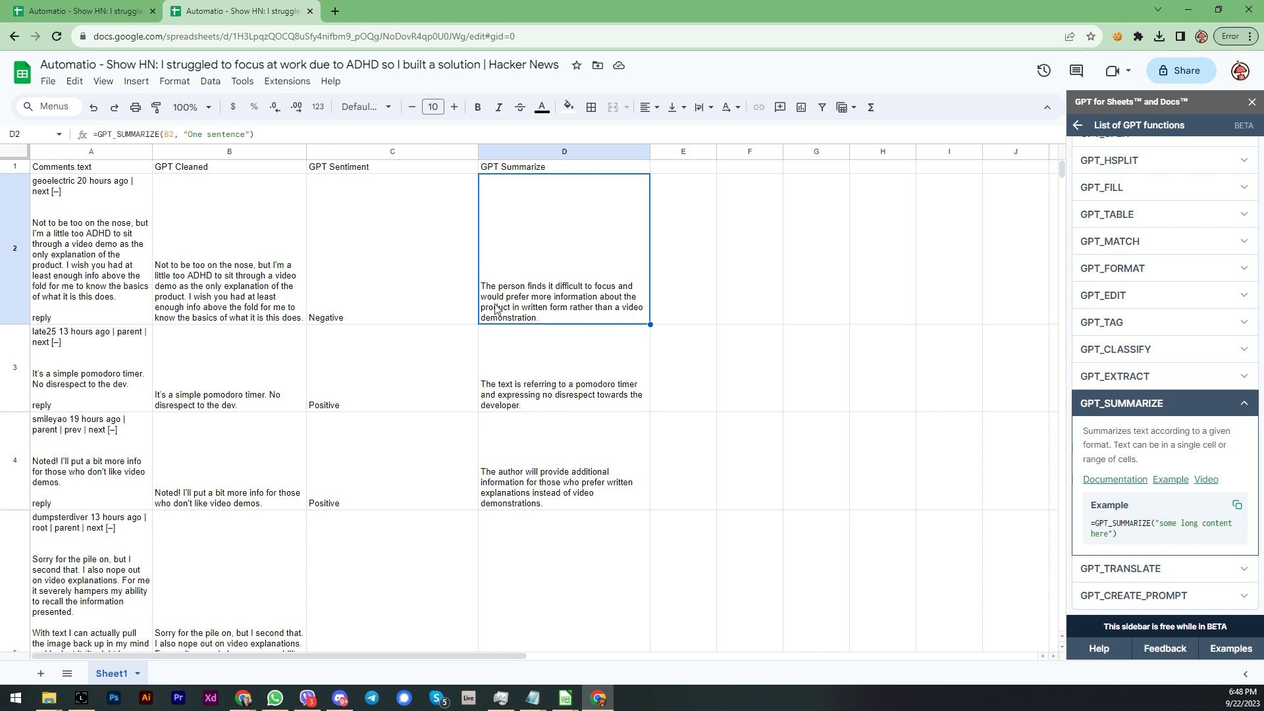
{"action": "left_click", "coordinate": [257, 304]}
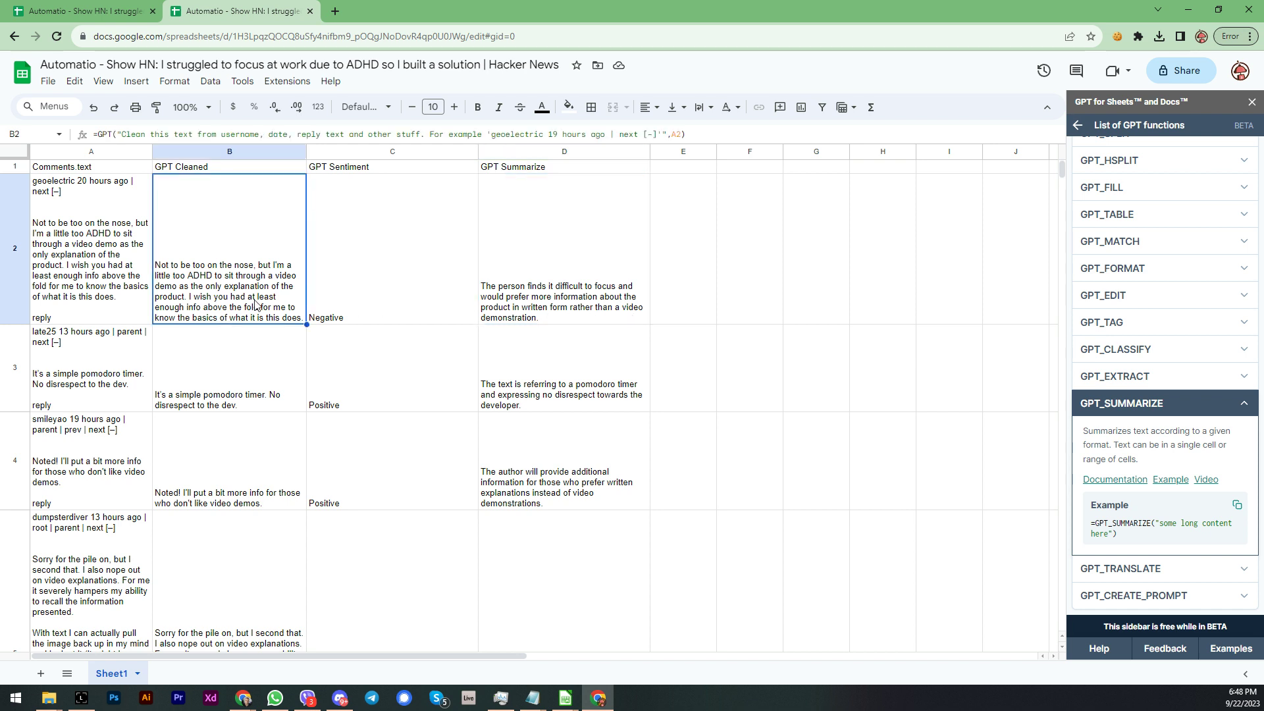
{"action": "left_click", "coordinate": [571, 314]}
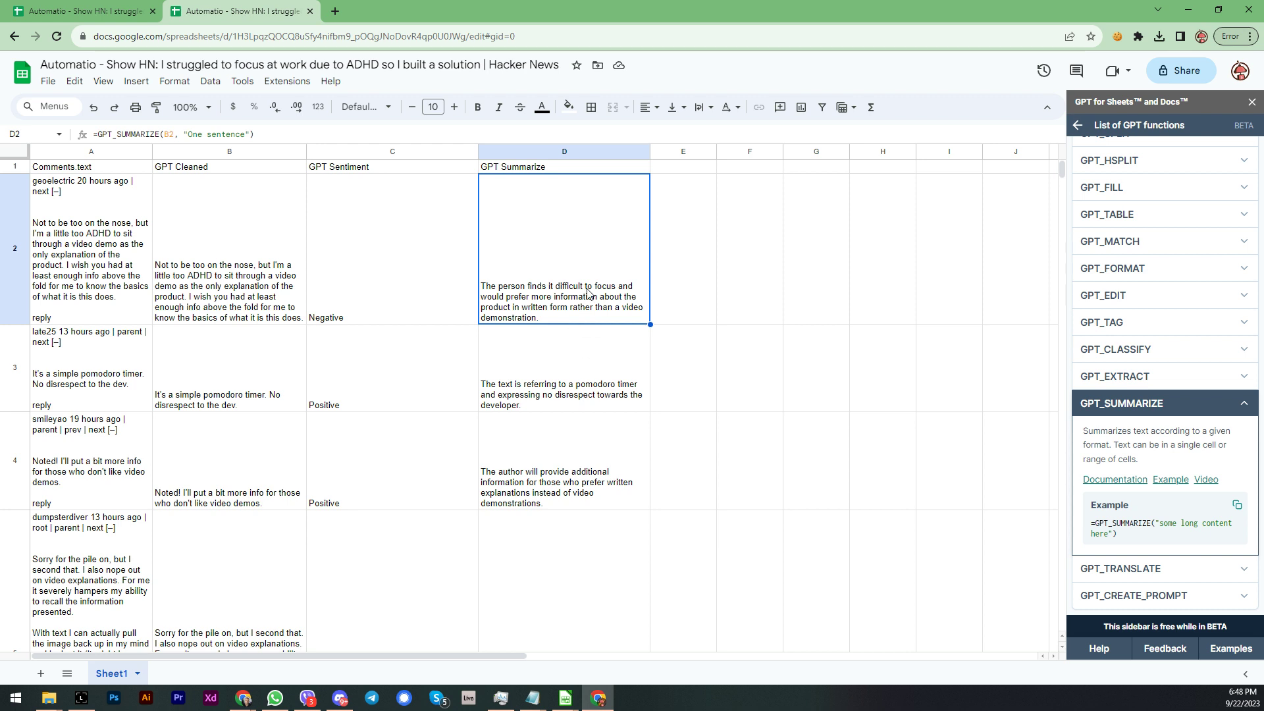
{"action": "left_click", "coordinate": [601, 392]}
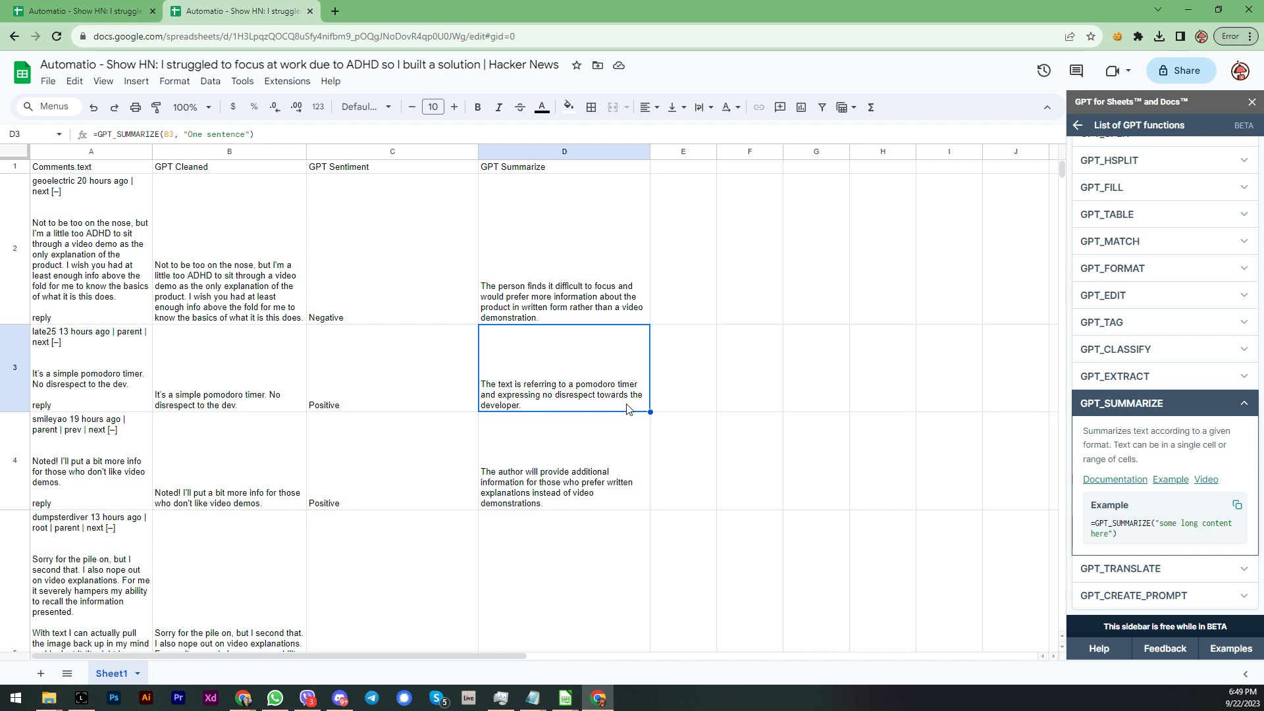
{"action": "left_click", "coordinate": [544, 488]}
{"action": "scroll", "coordinate": [561, 452], "scroll_direction": "down", "scroll_amount": 1}
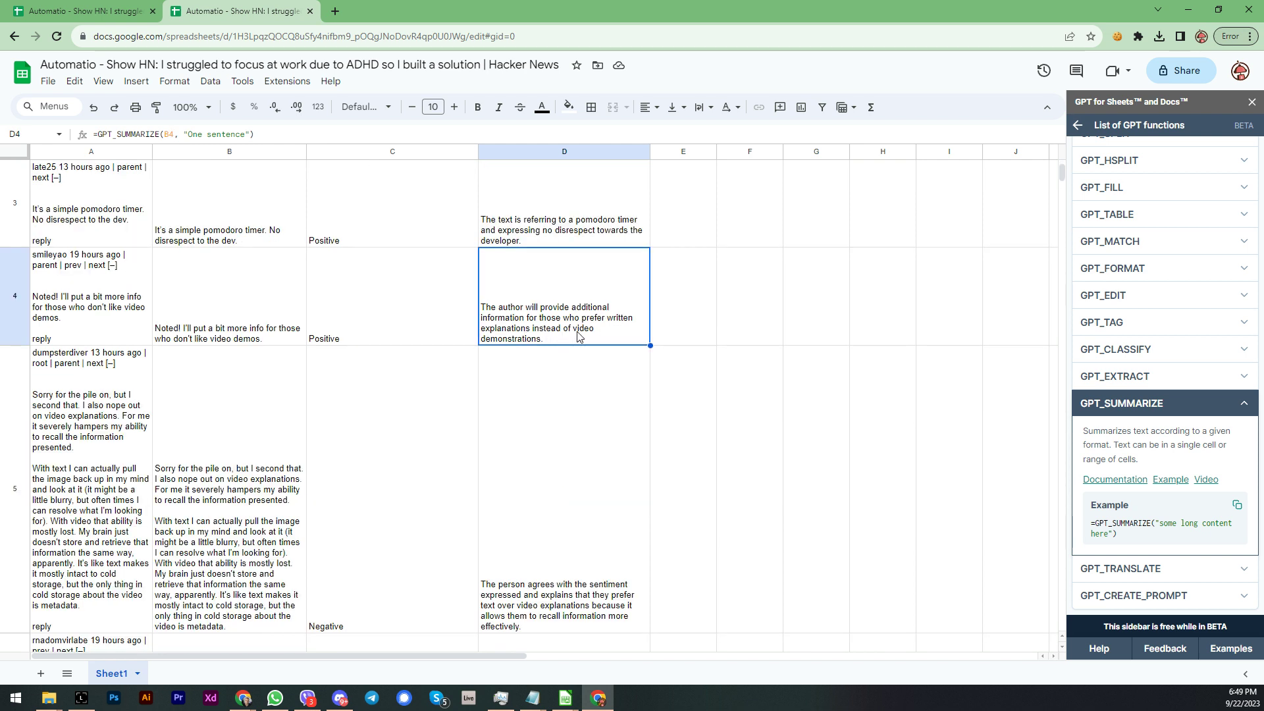
{"action": "scroll", "coordinate": [579, 337], "scroll_direction": "down", "scroll_amount": 10}
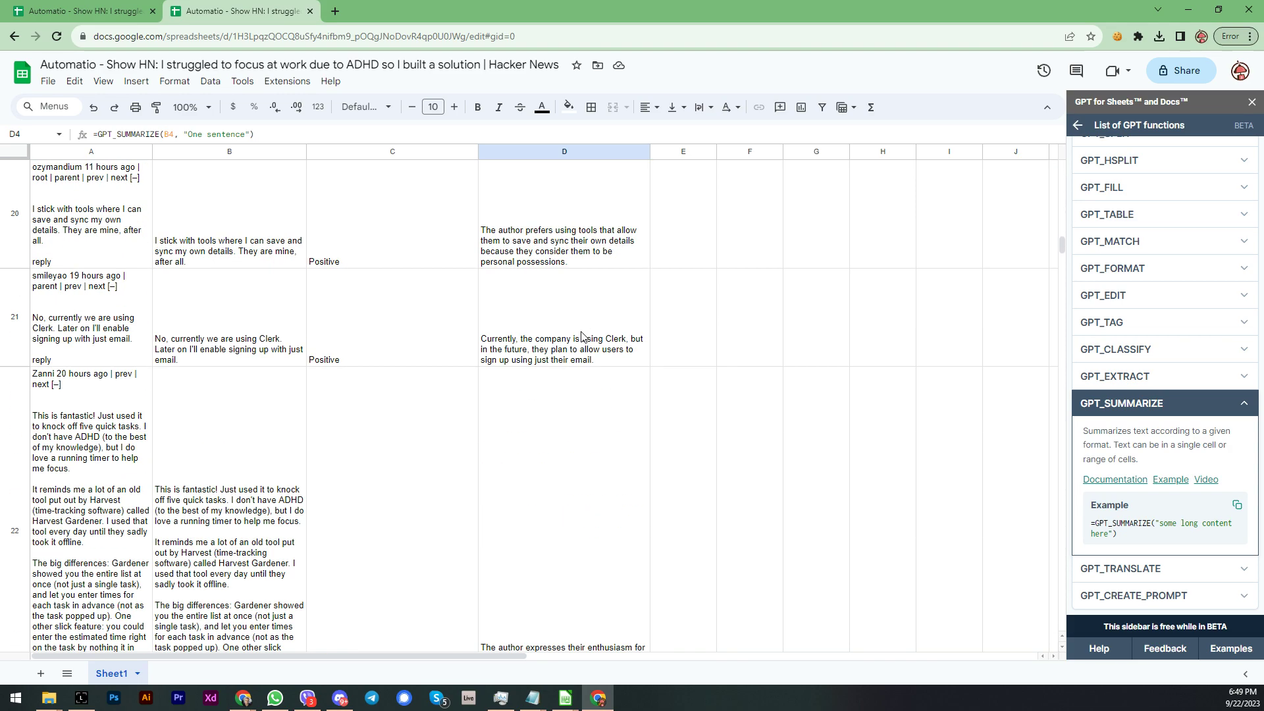
{"action": "scroll", "coordinate": [583, 339], "scroll_direction": "down", "scroll_amount": 10}
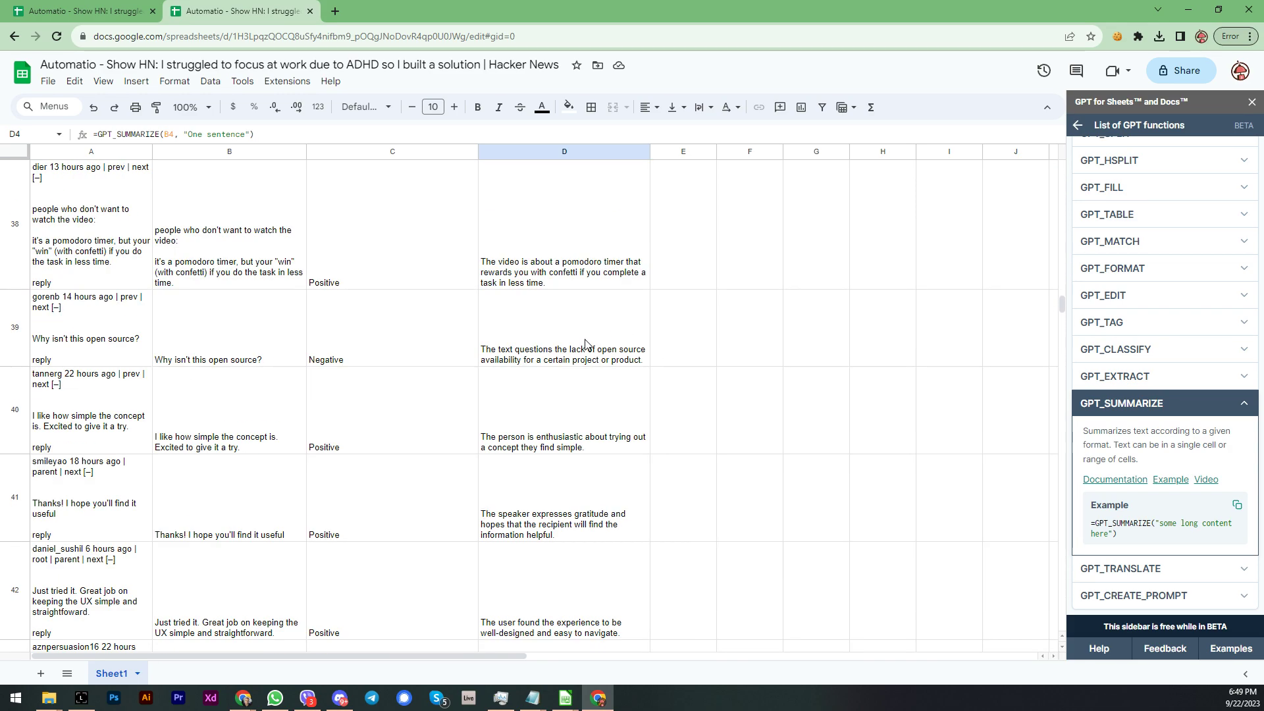
{"action": "scroll", "coordinate": [585, 343], "scroll_direction": "up", "scroll_amount": 20}
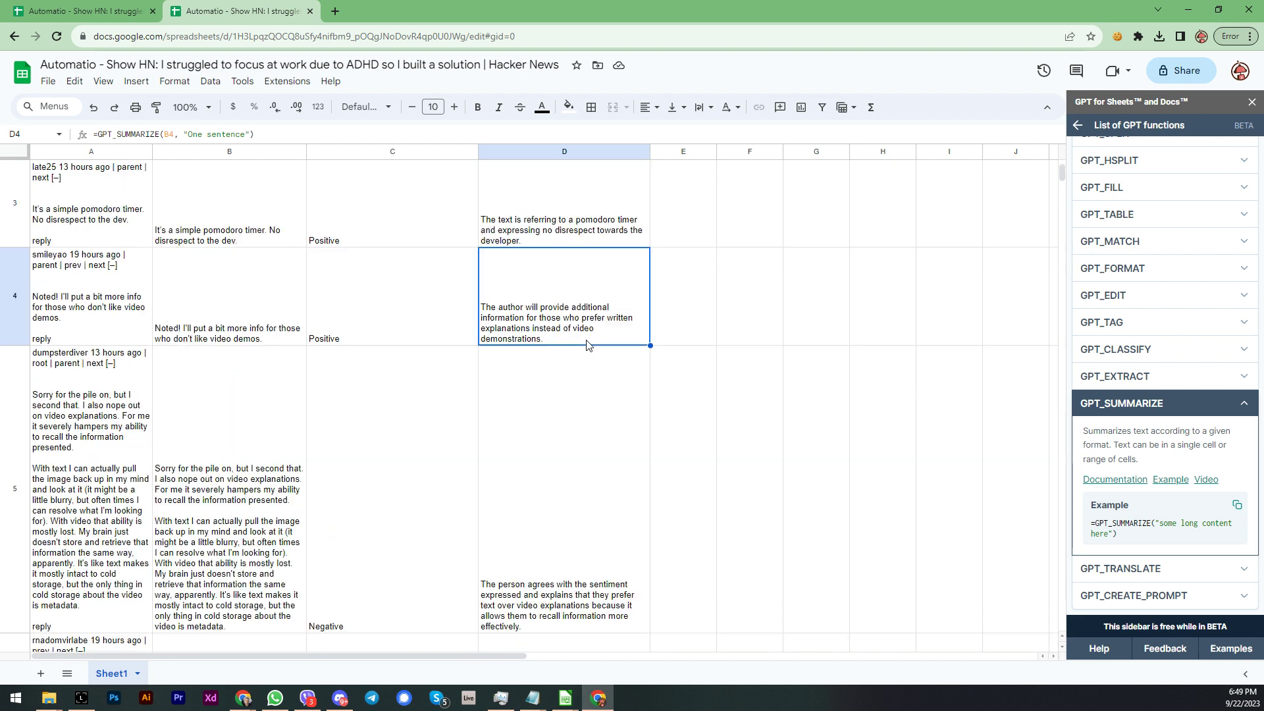
{"action": "scroll", "coordinate": [588, 346], "scroll_direction": "up", "scroll_amount": 3}
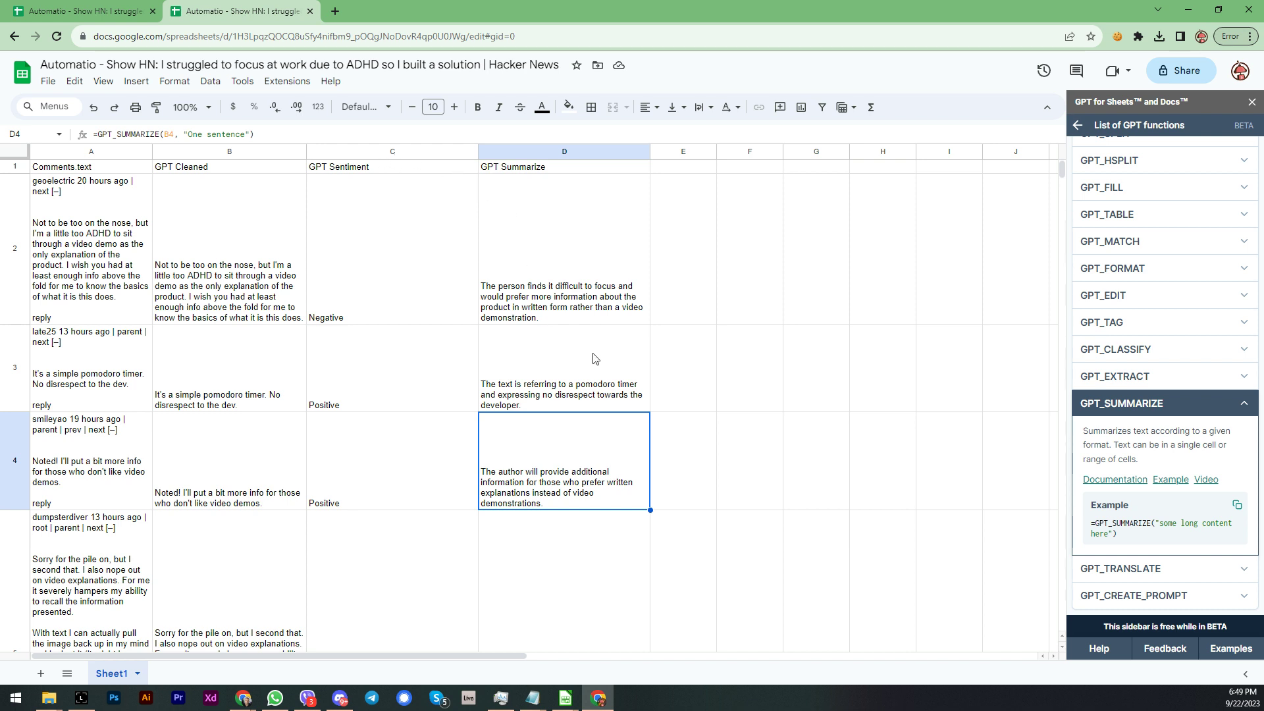
{"action": "left_click", "coordinate": [682, 208]}
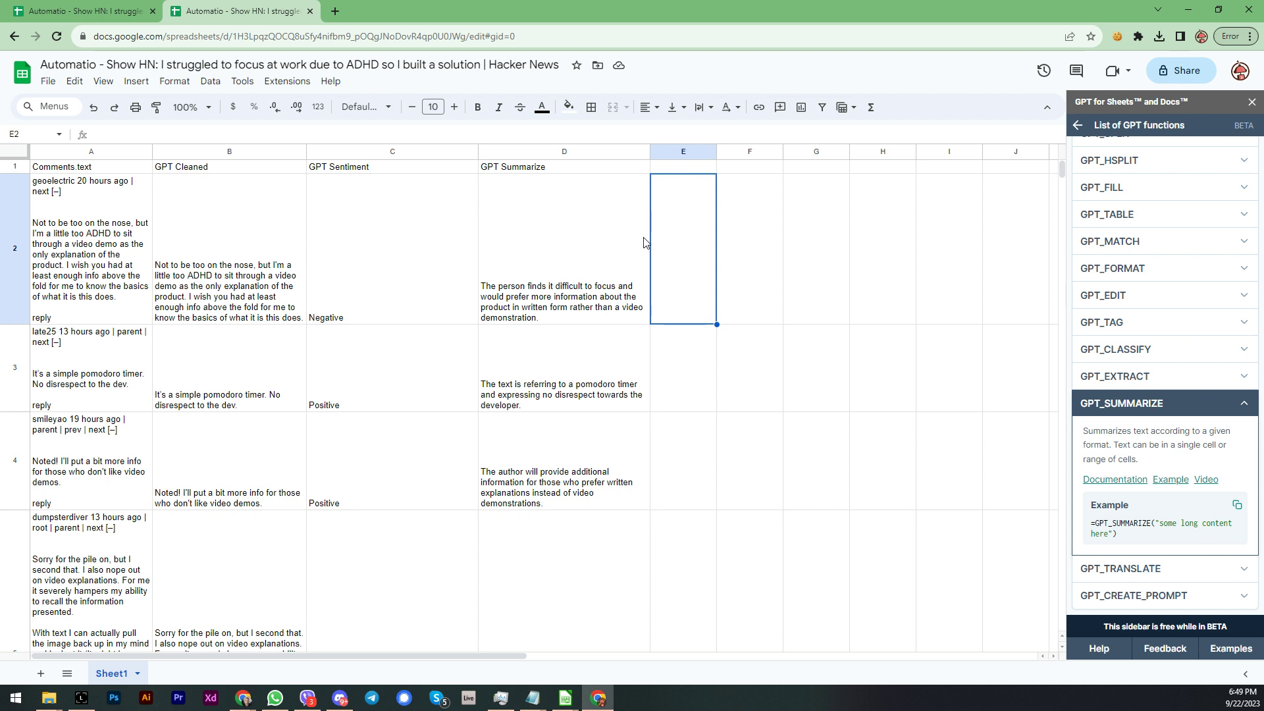
- Head column E with 'GPT Translate - Spanish' in E1
{"action": "left_click", "coordinate": [680, 169]}
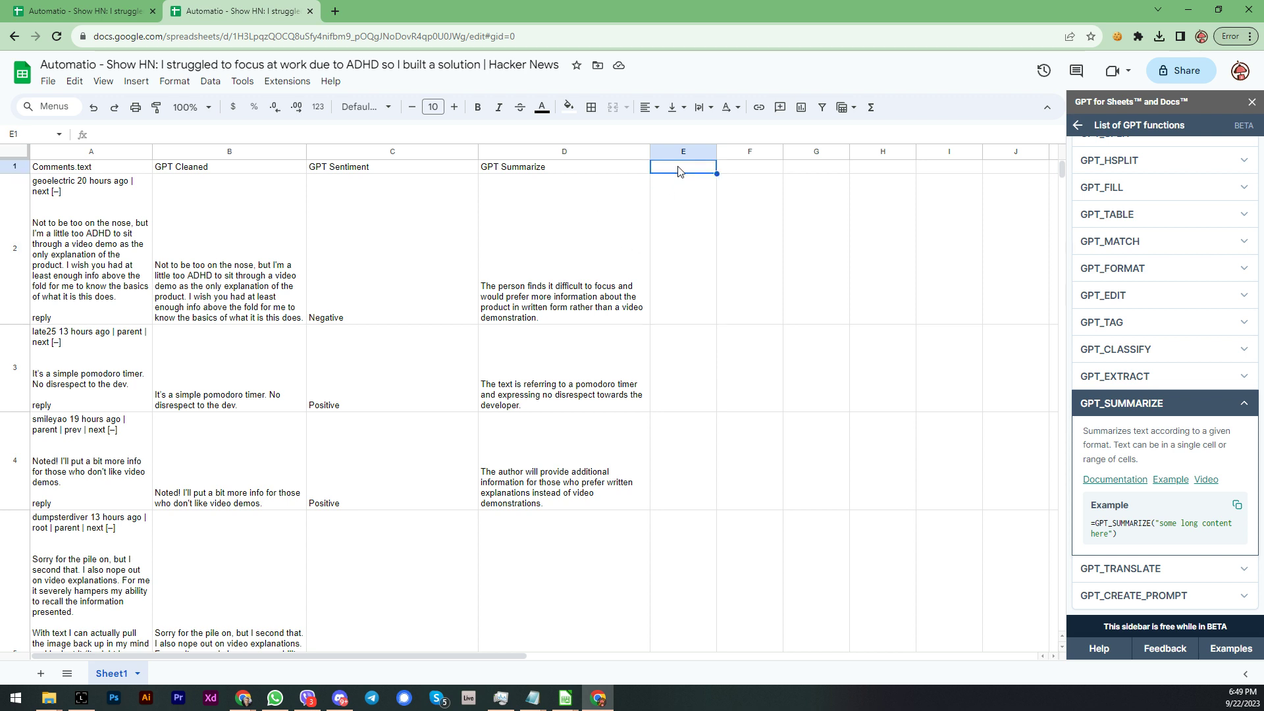
{"action": "type", "text": "GPT Translate "}
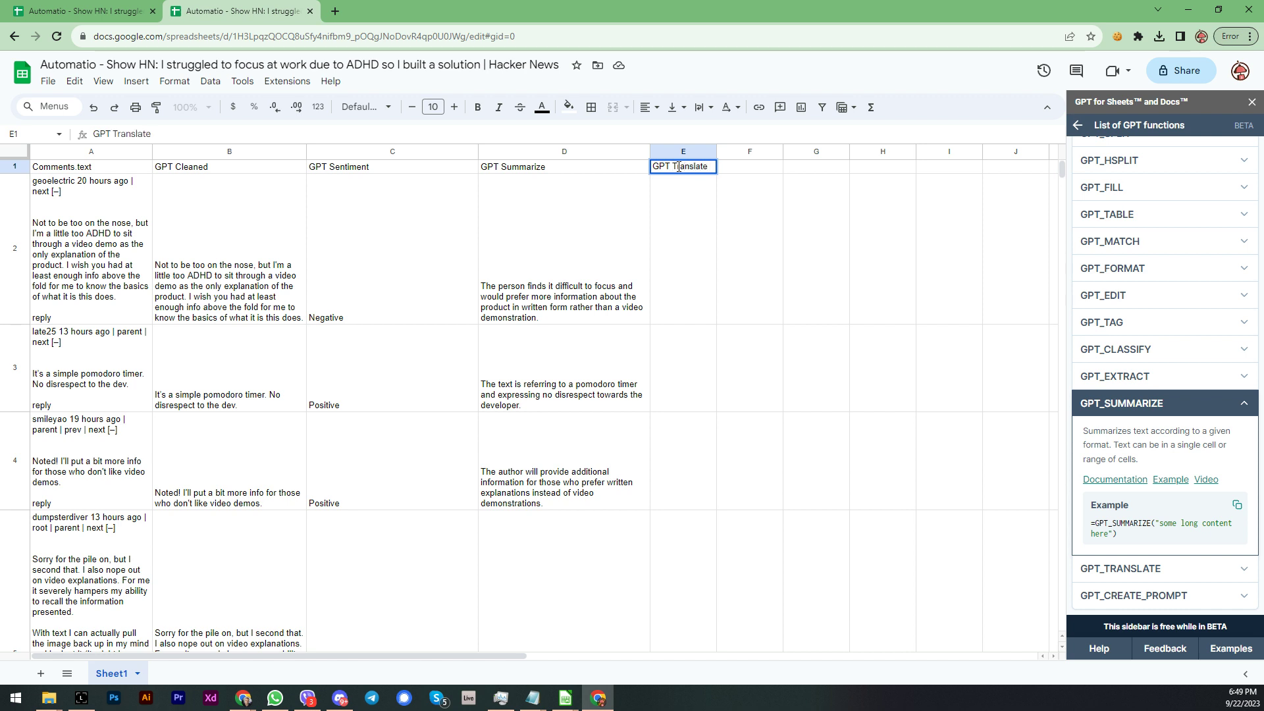
{"action": "type", "text": "- Spanish"}
{"action": "key", "text": "Return"}
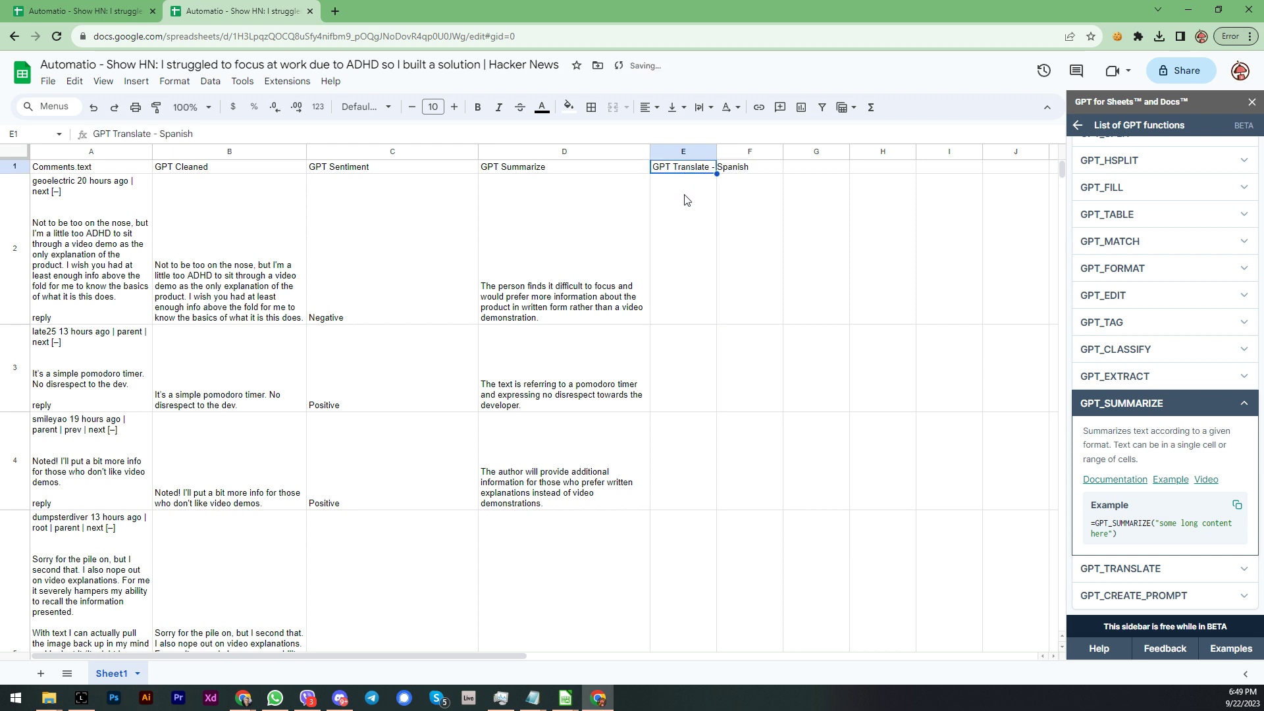
- Enter =GPT_TRANSLATE(B2, "Spanish", "English") in E2, correcting the language typos
{"action": "left_click", "coordinate": [210, 133]}
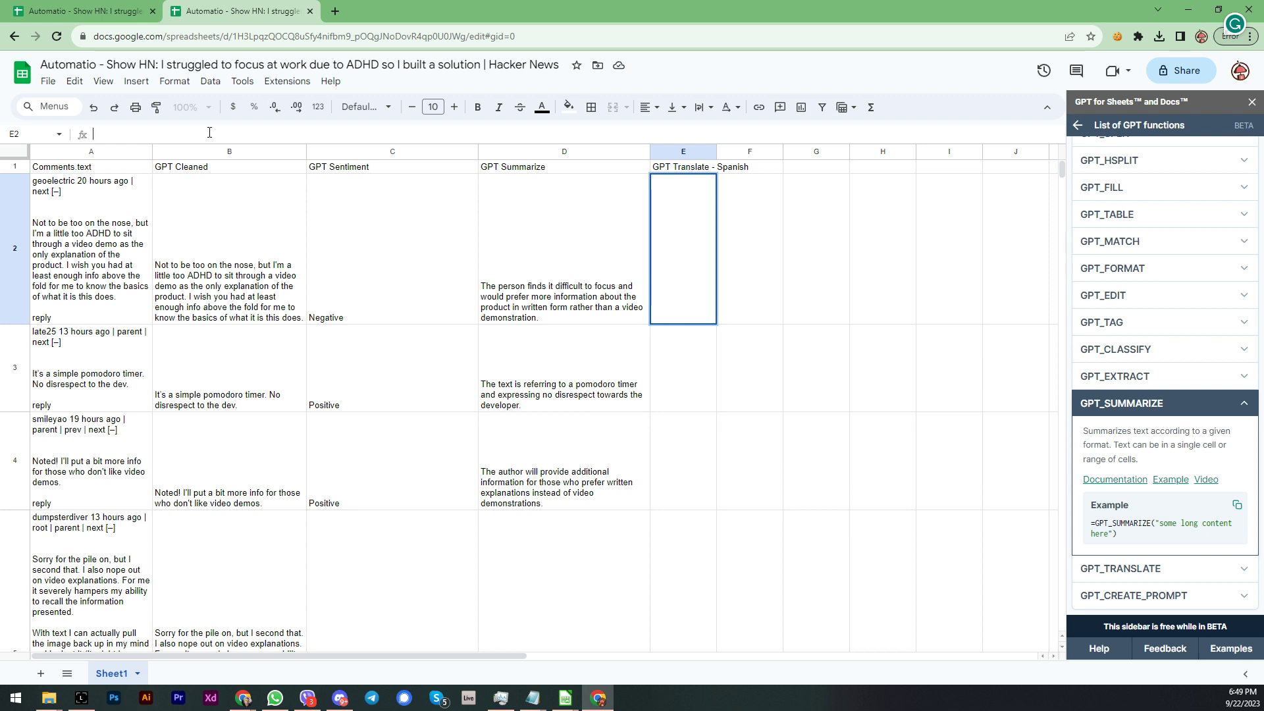
{"action": "type", "text": "=gpt"}
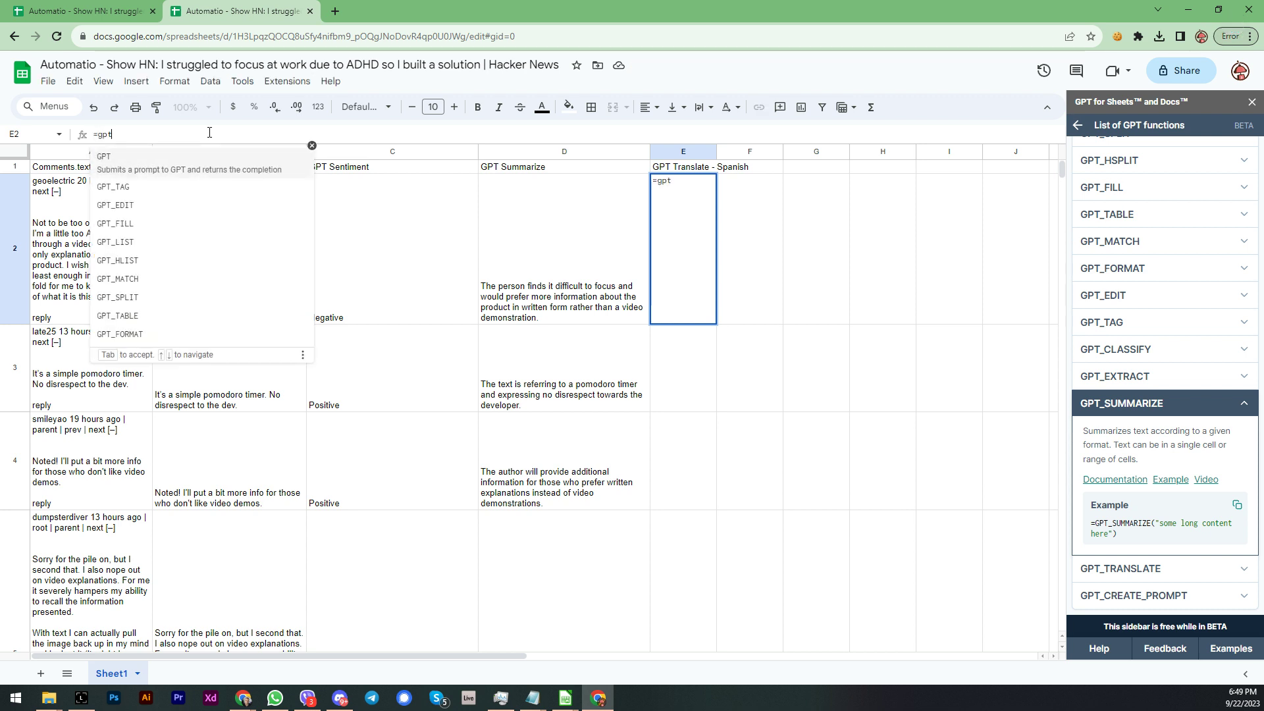
{"action": "type", "text": "_tra"}
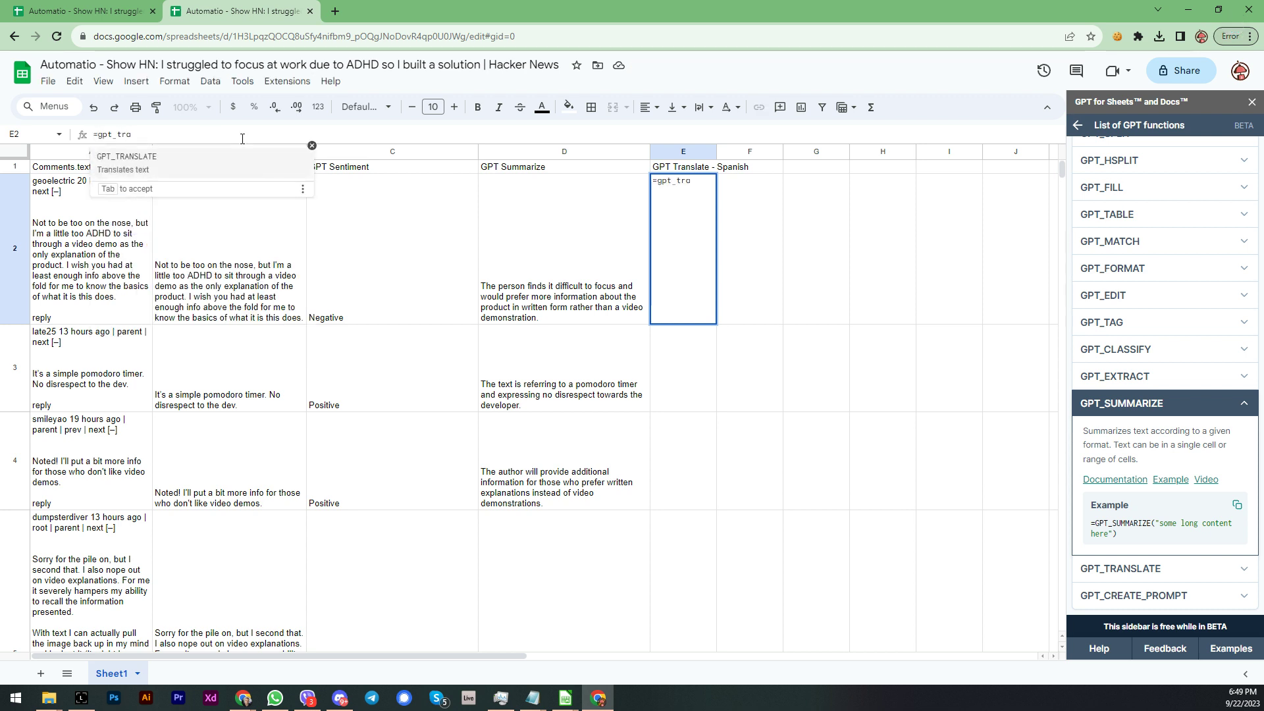
{"action": "left_click", "coordinate": [225, 160]}
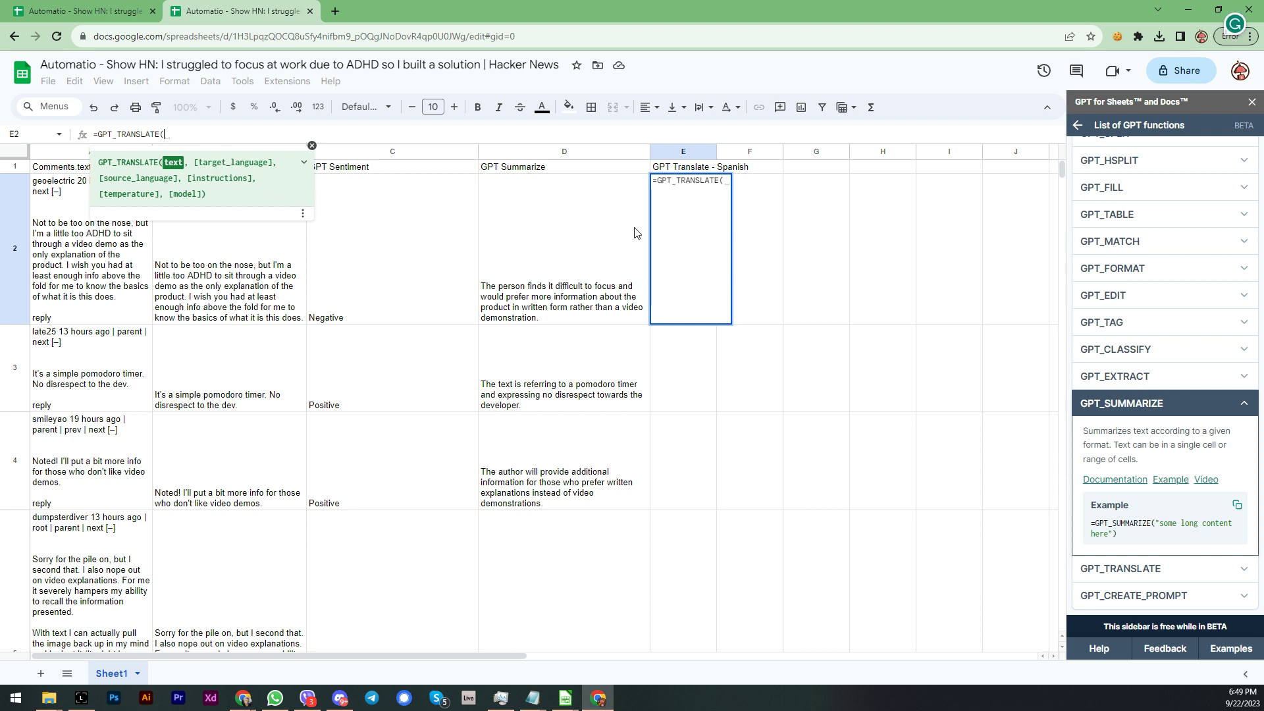
{"action": "type", "text": "B"}
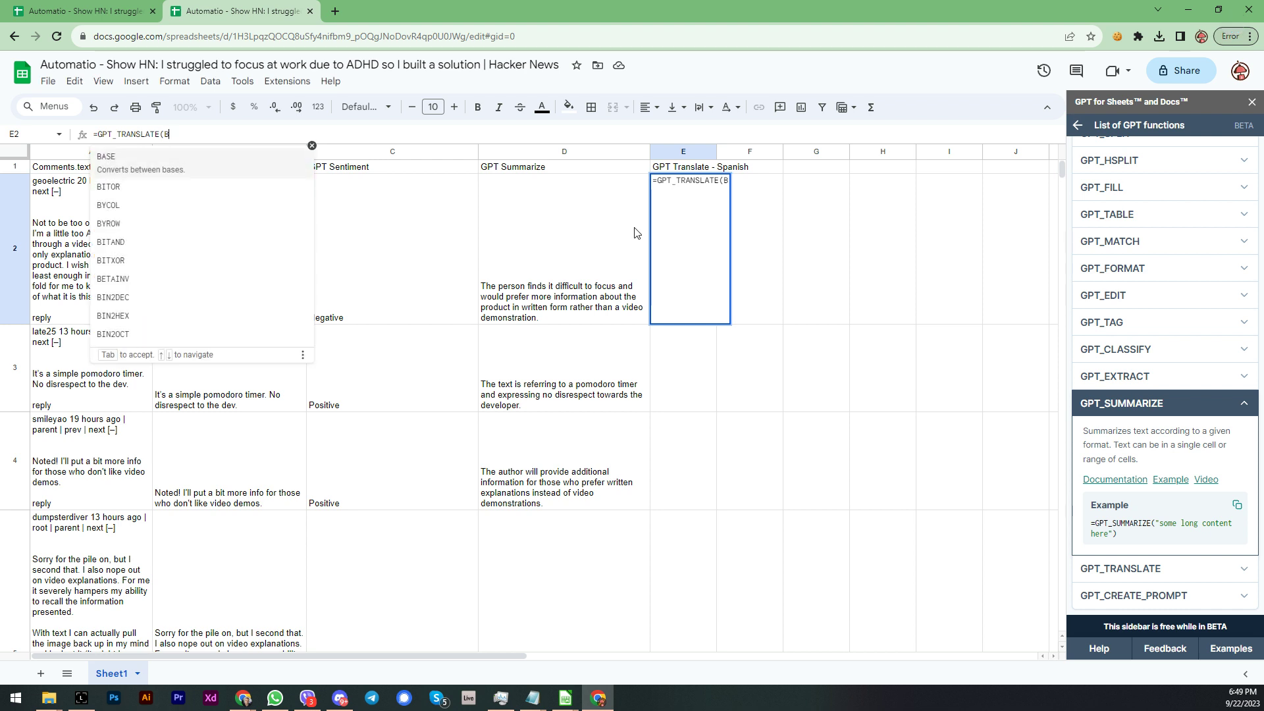
{"action": "type", "text": "2"}
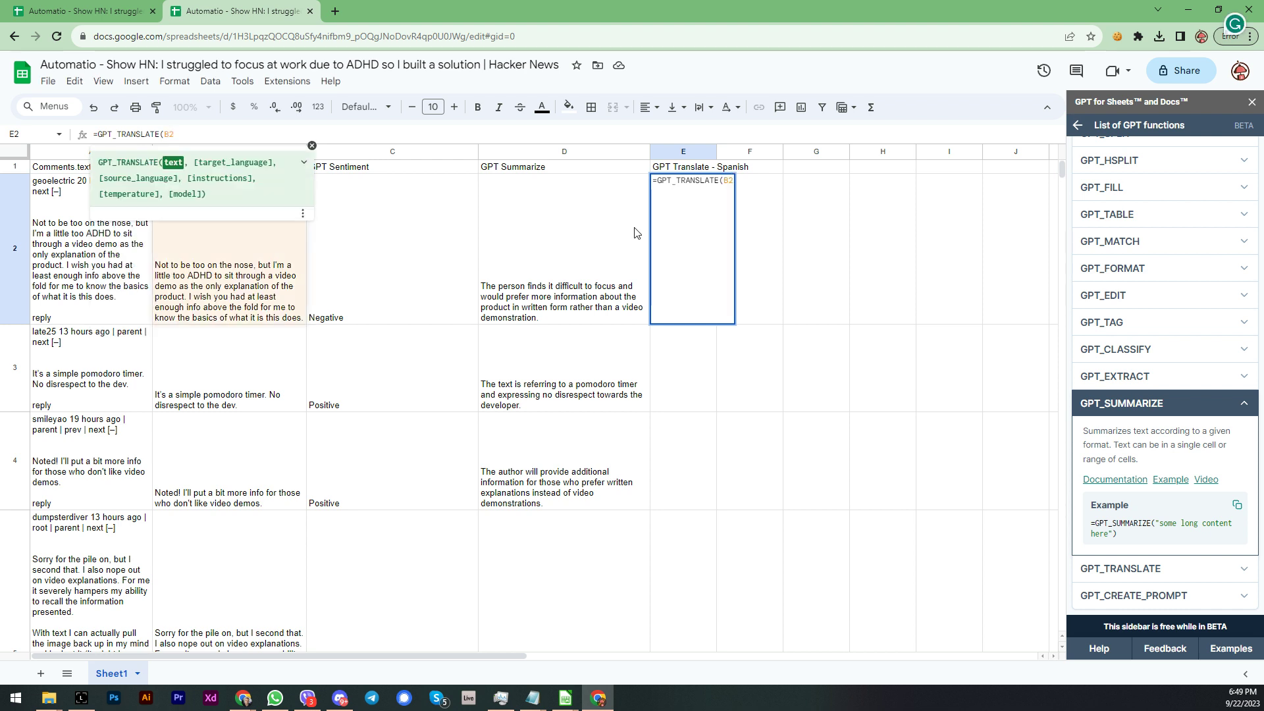
{"action": "type", "text": ","}
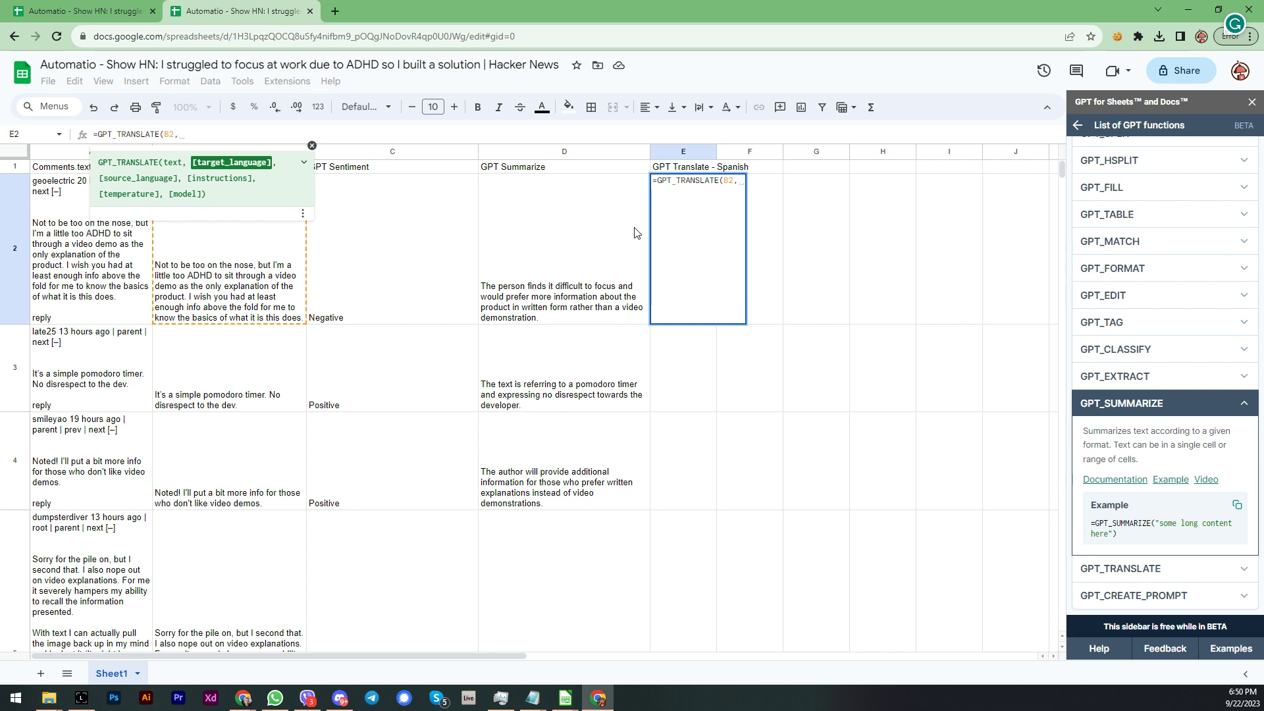
{"action": "type", "text": "\"\""}
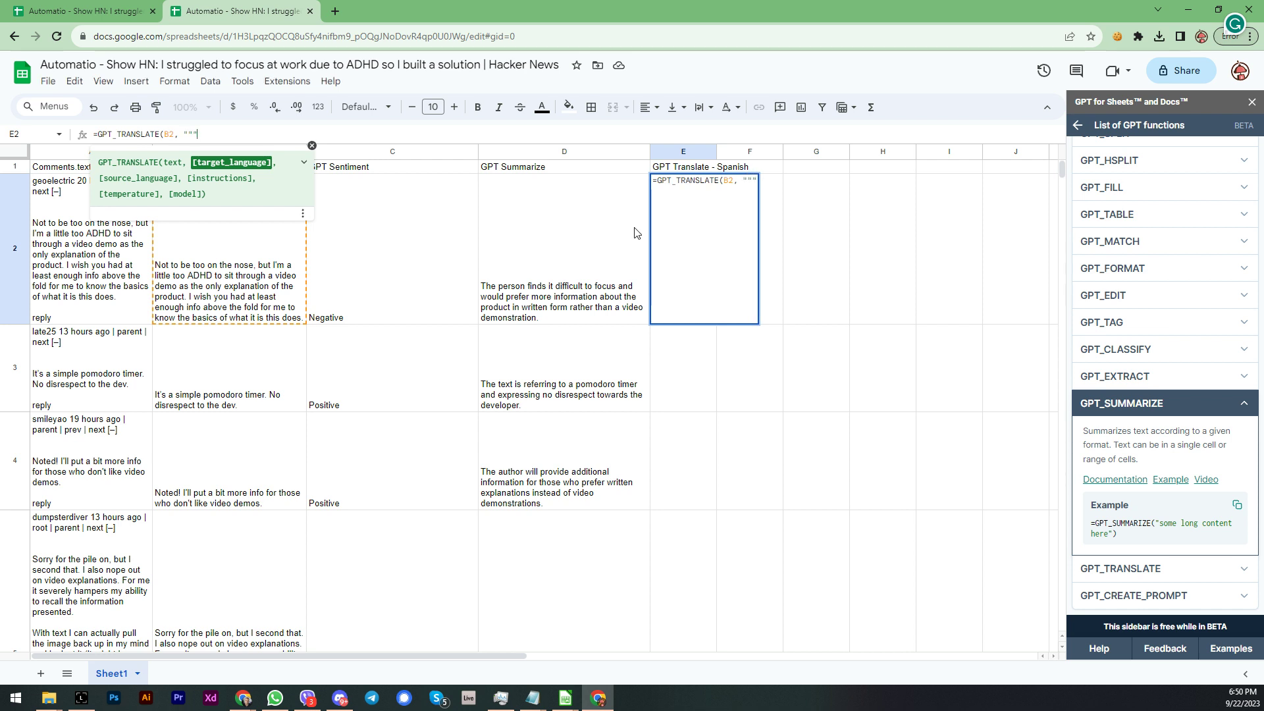
{"action": "key", "text": "Left"}
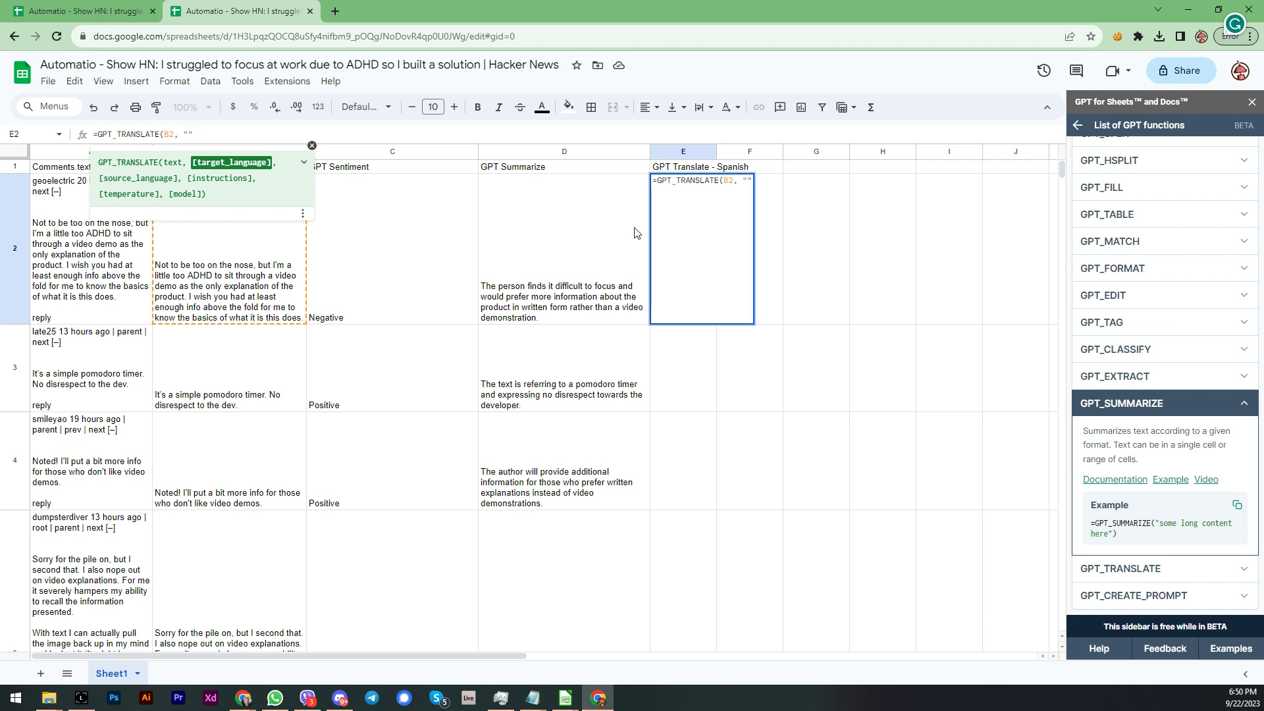
{"action": "type", "text": "Sponish"}
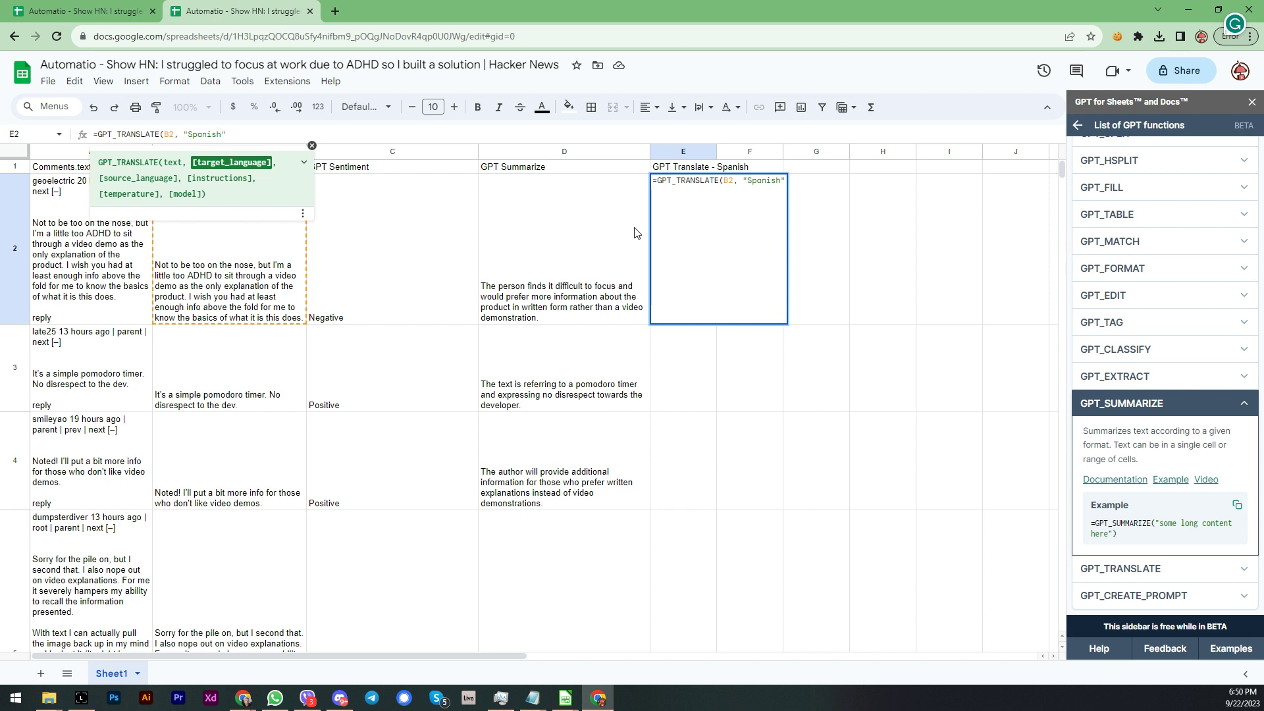
{"action": "key", "text": "Right"}
{"action": "type", "text": ","}
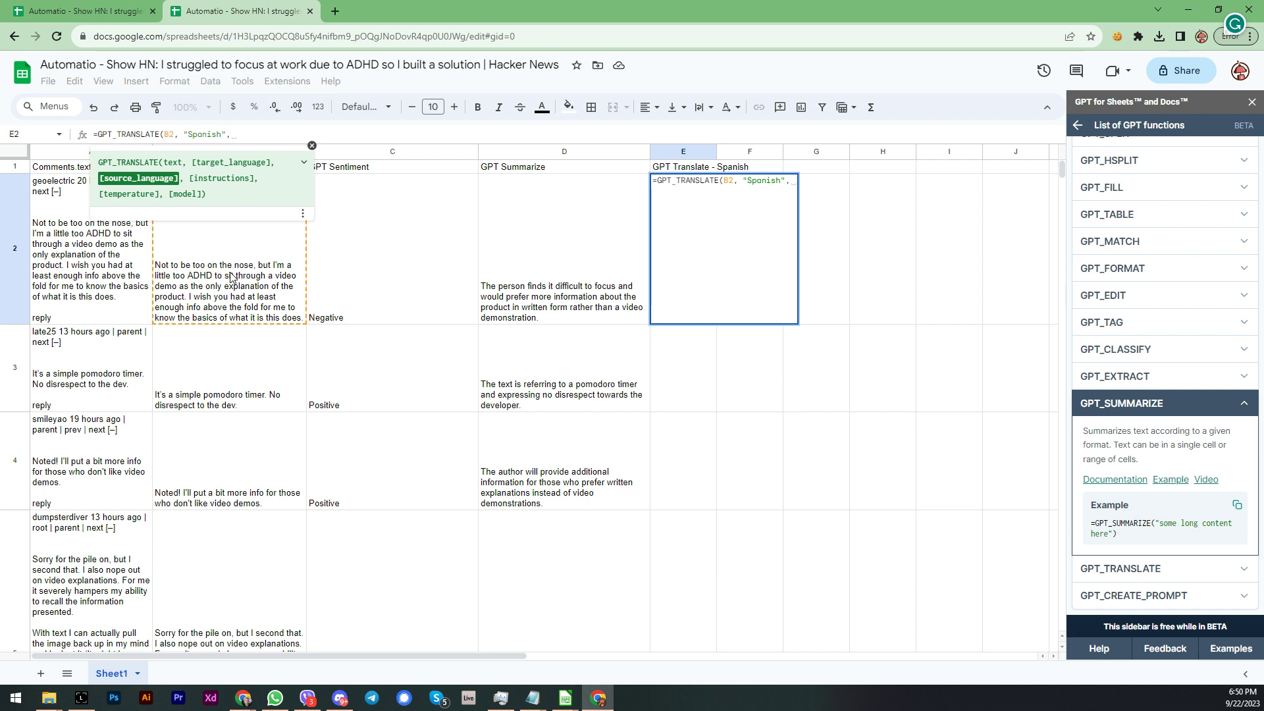
{"action": "type", "text": "\"\""}
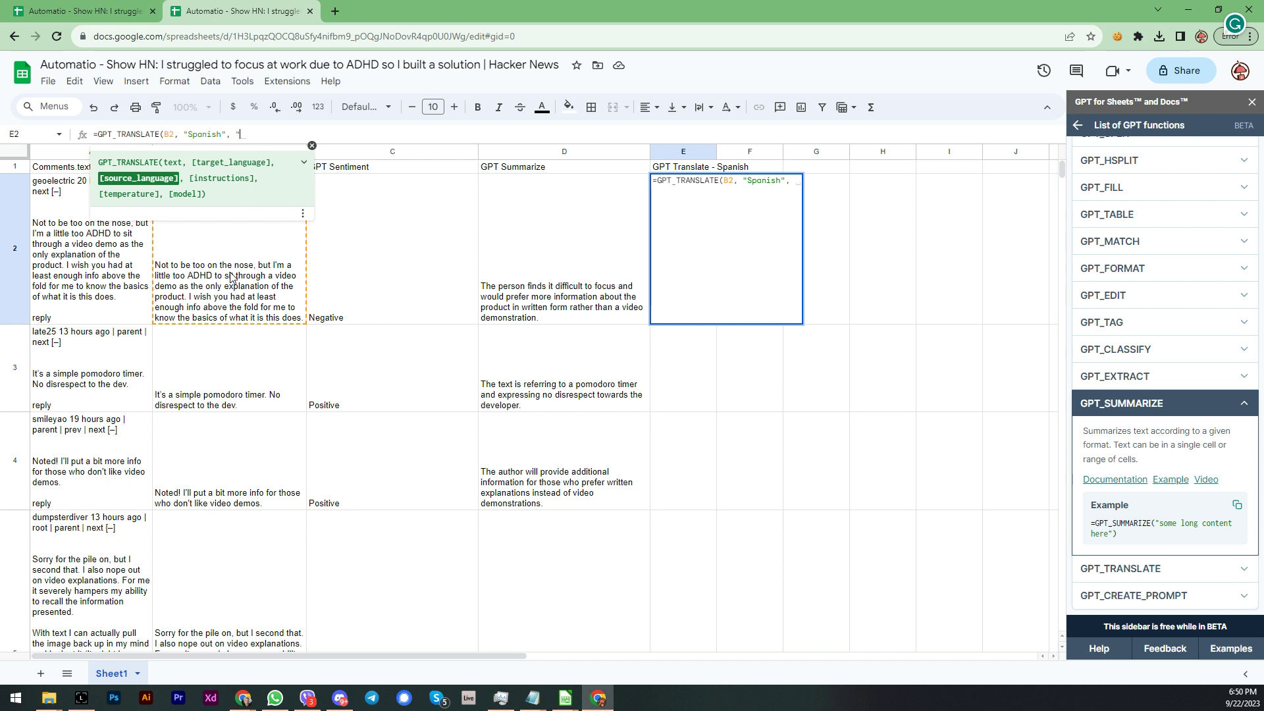
{"action": "type", "text": "Enlg"}
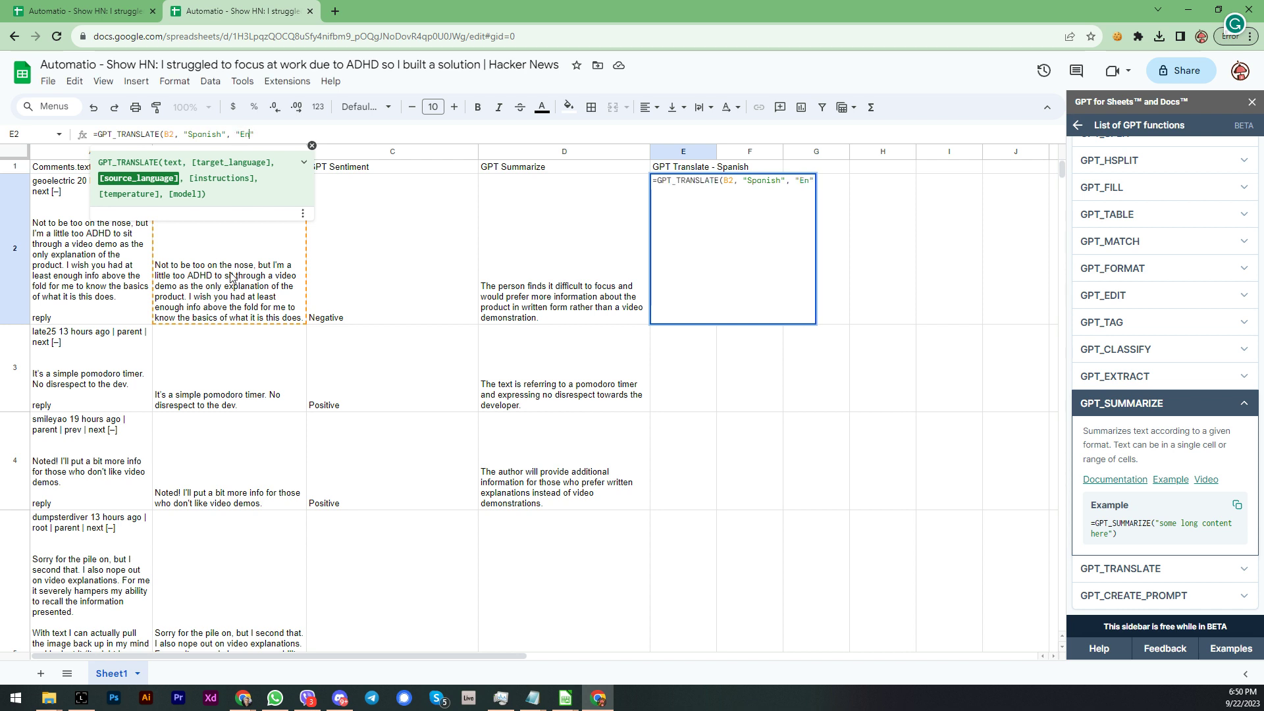
{"action": "key", "text": "BackSpace"}
{"action": "key", "text": "BackSpace"}
{"action": "type", "text": "glish"}
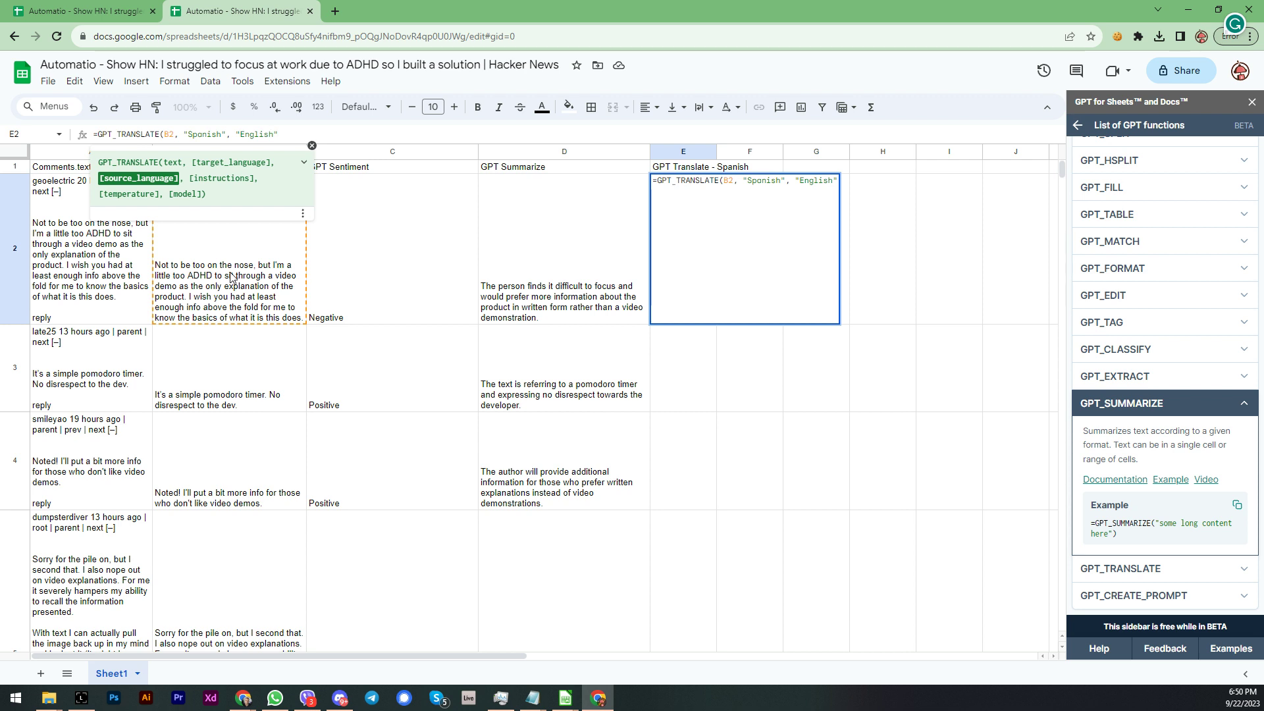
{"action": "key", "text": "Return"}
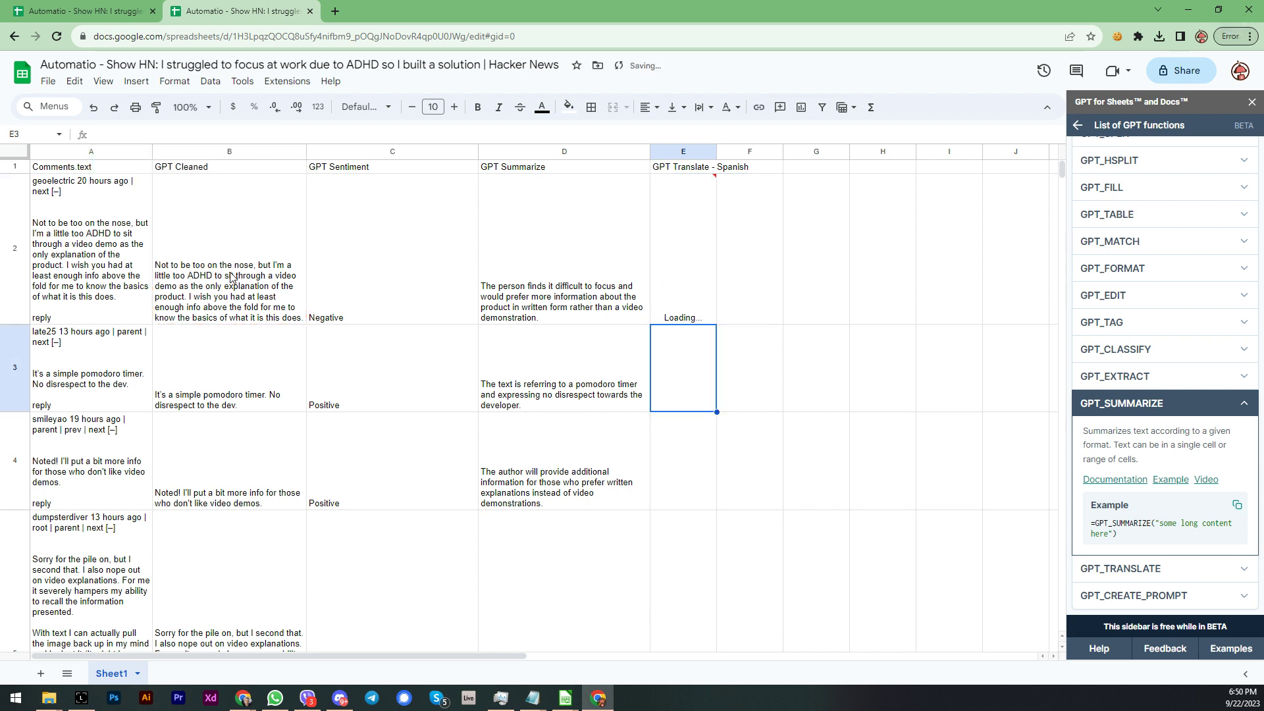
- Fill E2's translation formula down column E to row 44
{"action": "left_click", "coordinate": [708, 267]}
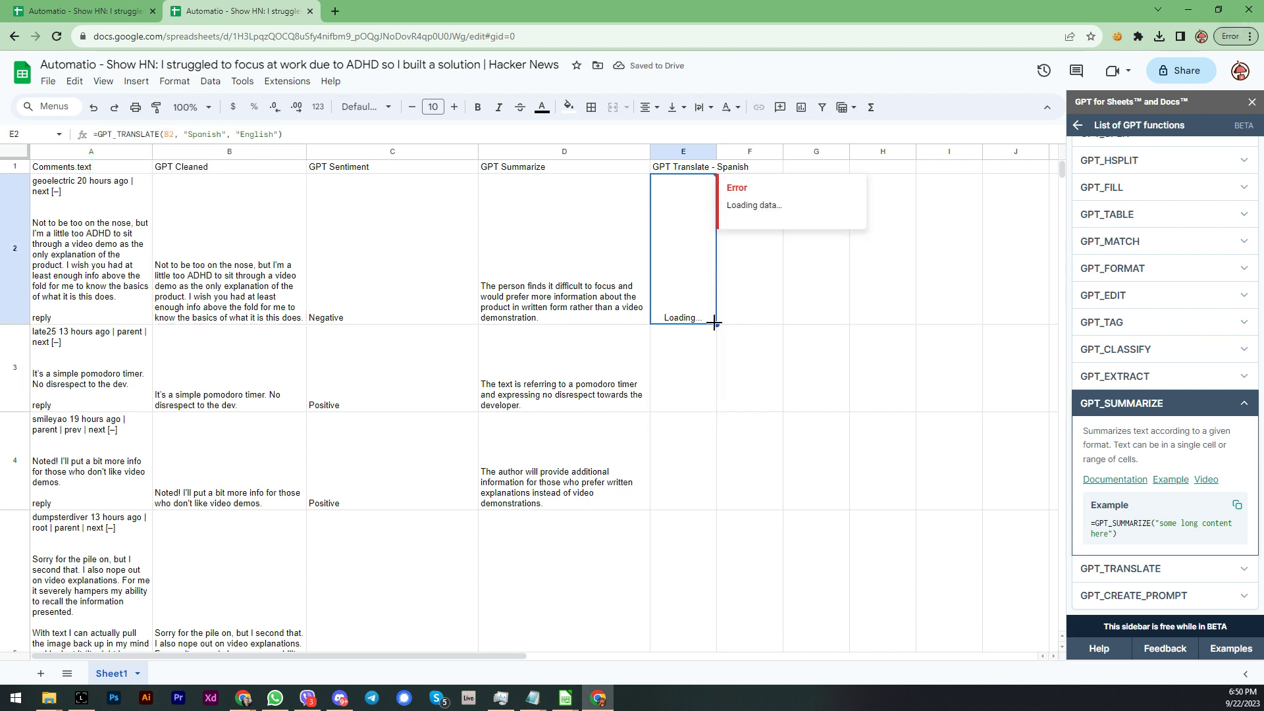
{"action": "left_click_drag", "start_coordinate": [717, 325], "coordinate": [707, 381]}
{"action": "scroll", "coordinate": [821, 411], "scroll_direction": "up", "scroll_amount": 20}
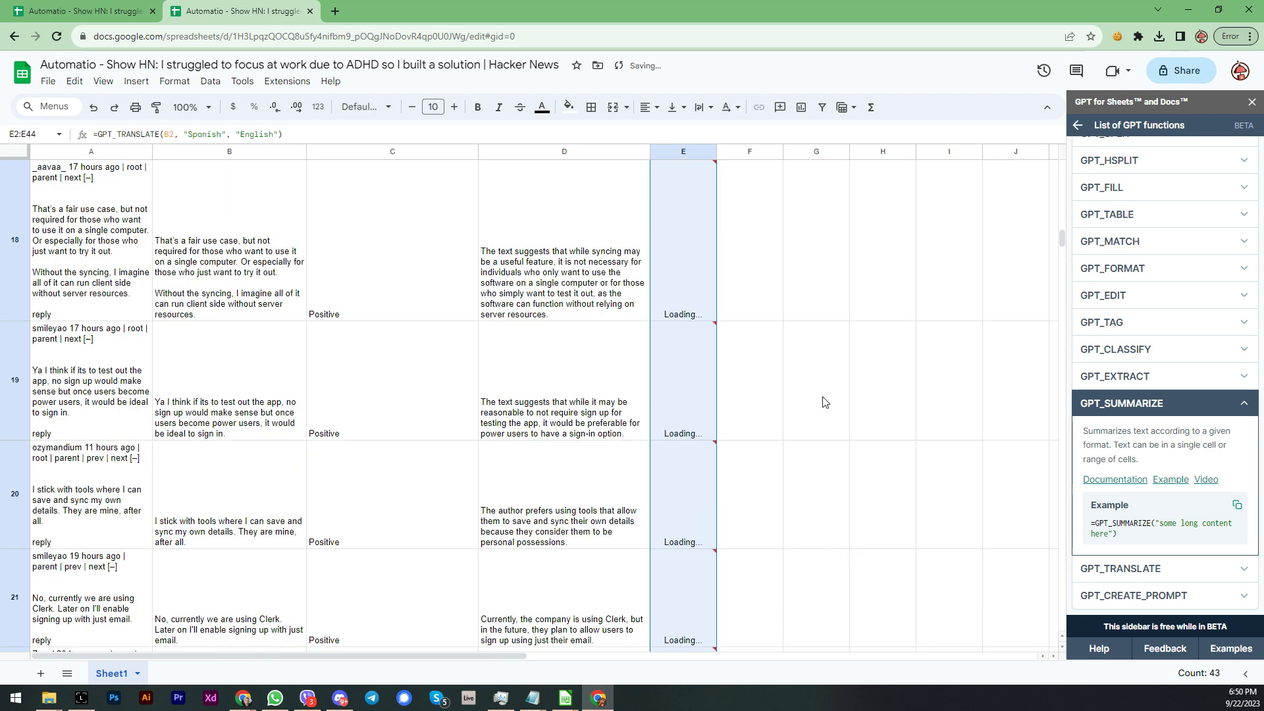
- Wrap the text in column E and widen the column
{"action": "left_click", "coordinate": [665, 154]}
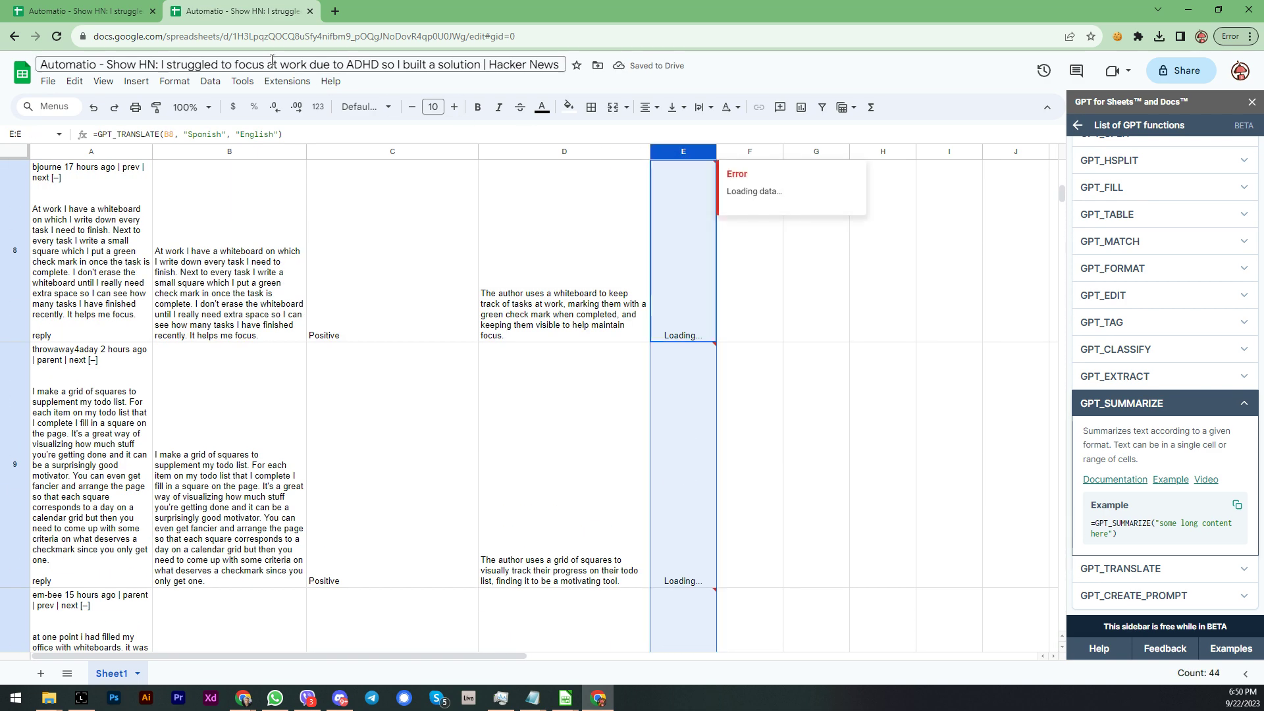
{"action": "left_click", "coordinate": [175, 81]}
{"action": "mouse_move", "coordinate": [229, 200]}
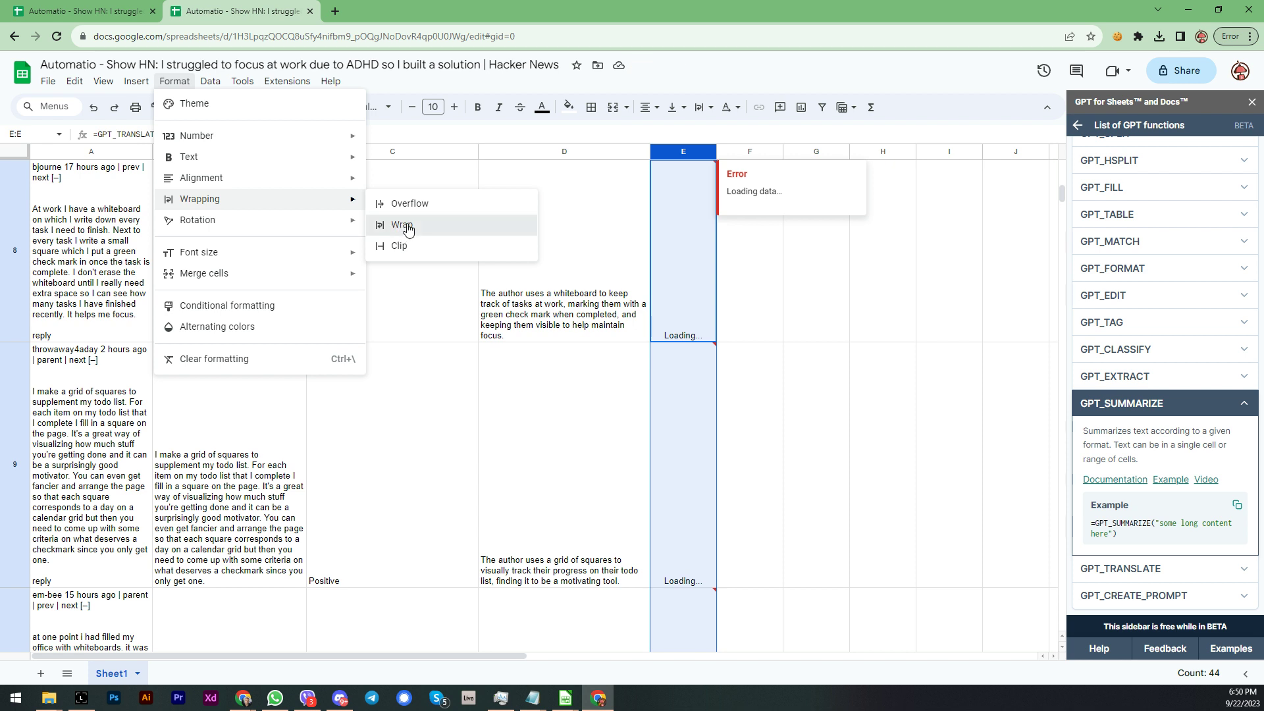
{"action": "left_click", "coordinate": [396, 225]}
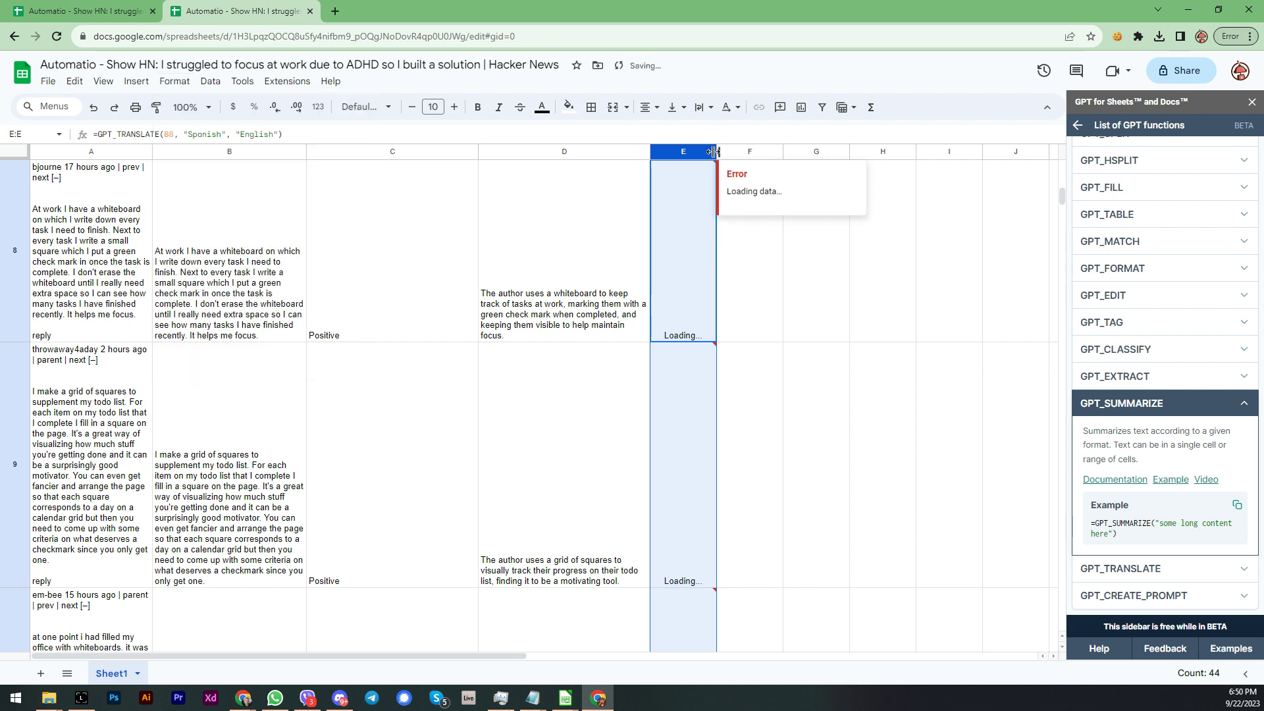
{"action": "left_click_drag", "start_coordinate": [717, 153], "coordinate": [791, 153]}
- Check the Spanish translation in E2 and reselect column E
{"action": "scroll", "coordinate": [793, 319], "scroll_direction": "up", "scroll_amount": 10}
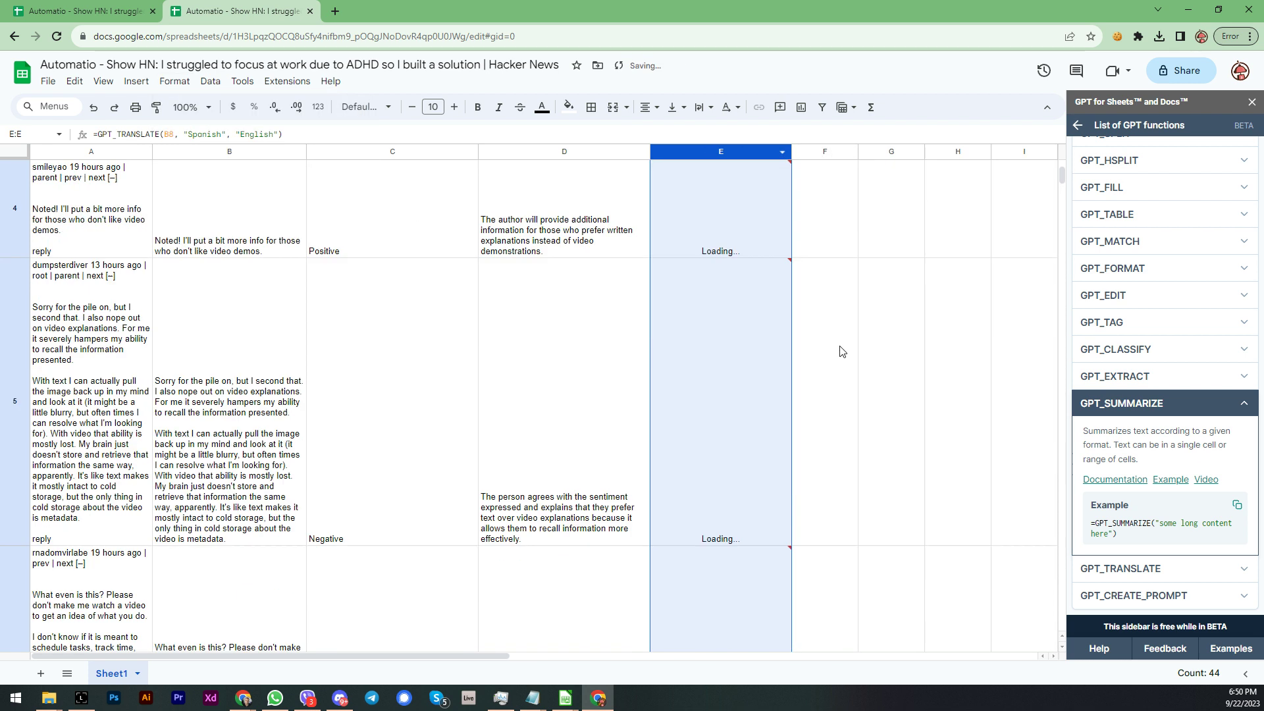
{"action": "left_click", "coordinate": [731, 275]}
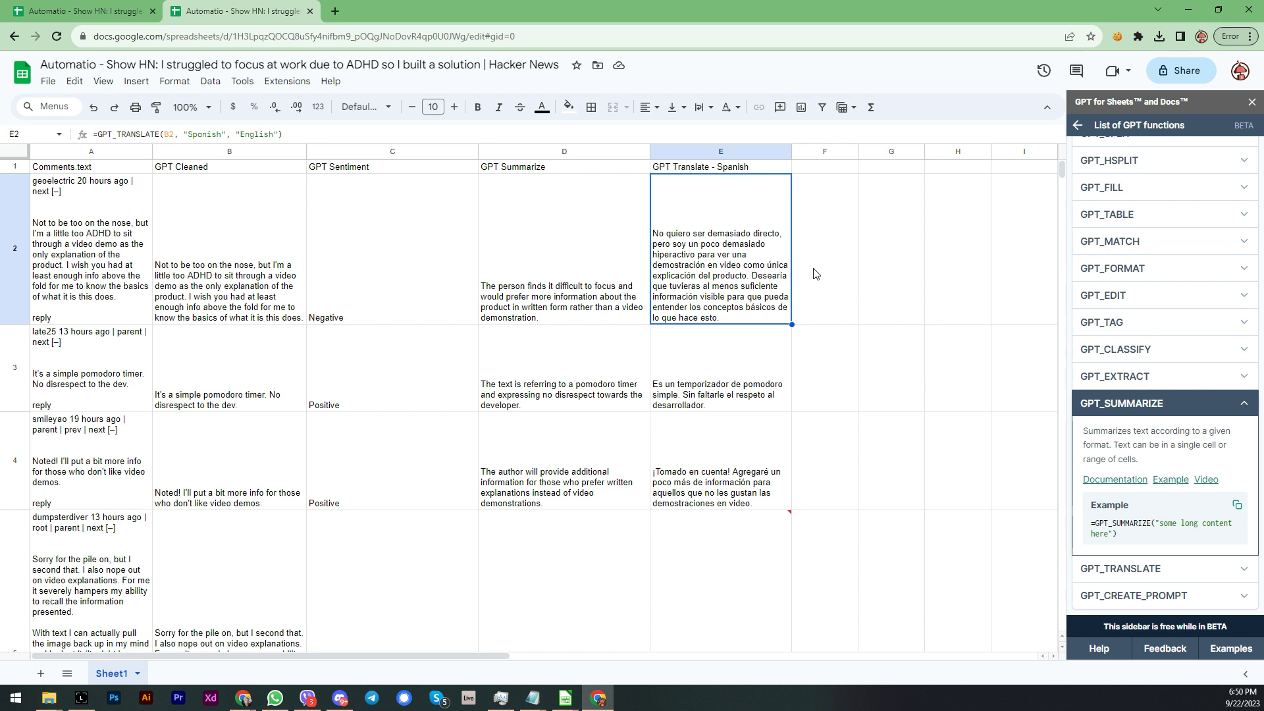
{"action": "scroll", "coordinate": [816, 273], "scroll_direction": "down", "scroll_amount": 3}
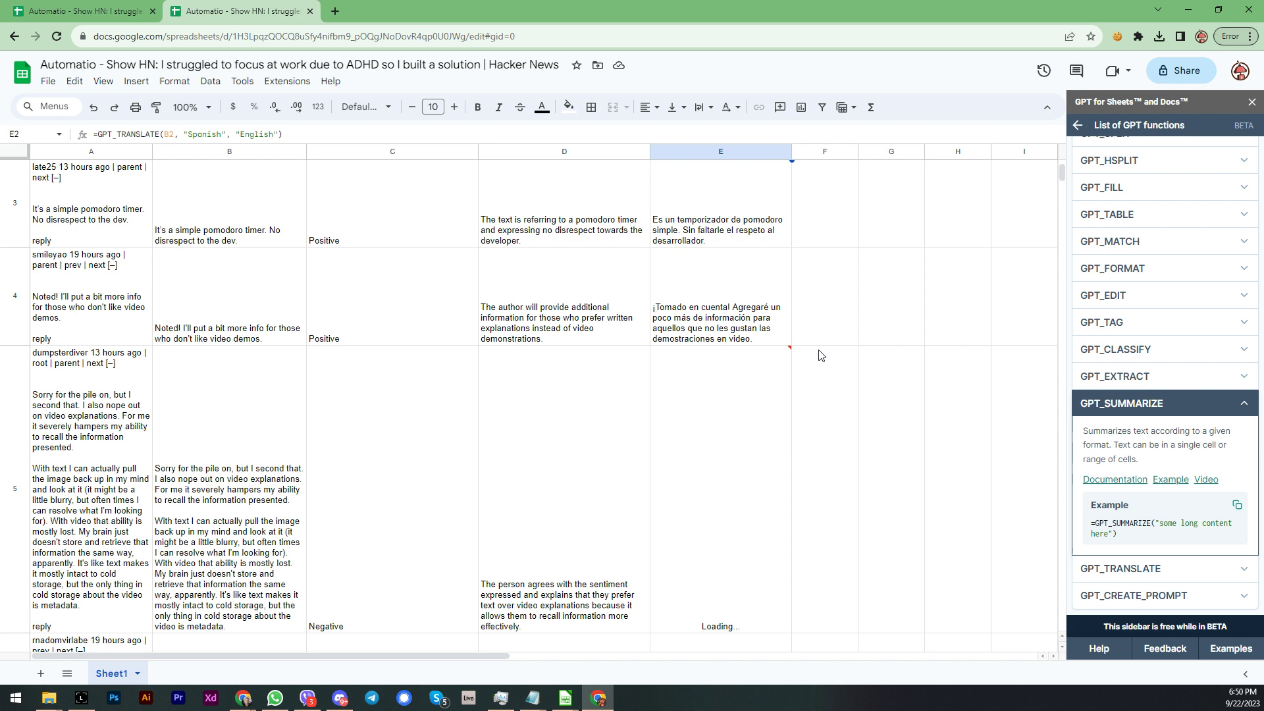
{"action": "scroll", "coordinate": [816, 349], "scroll_direction": "up", "scroll_amount": 3}
{"action": "left_click", "coordinate": [745, 152]}
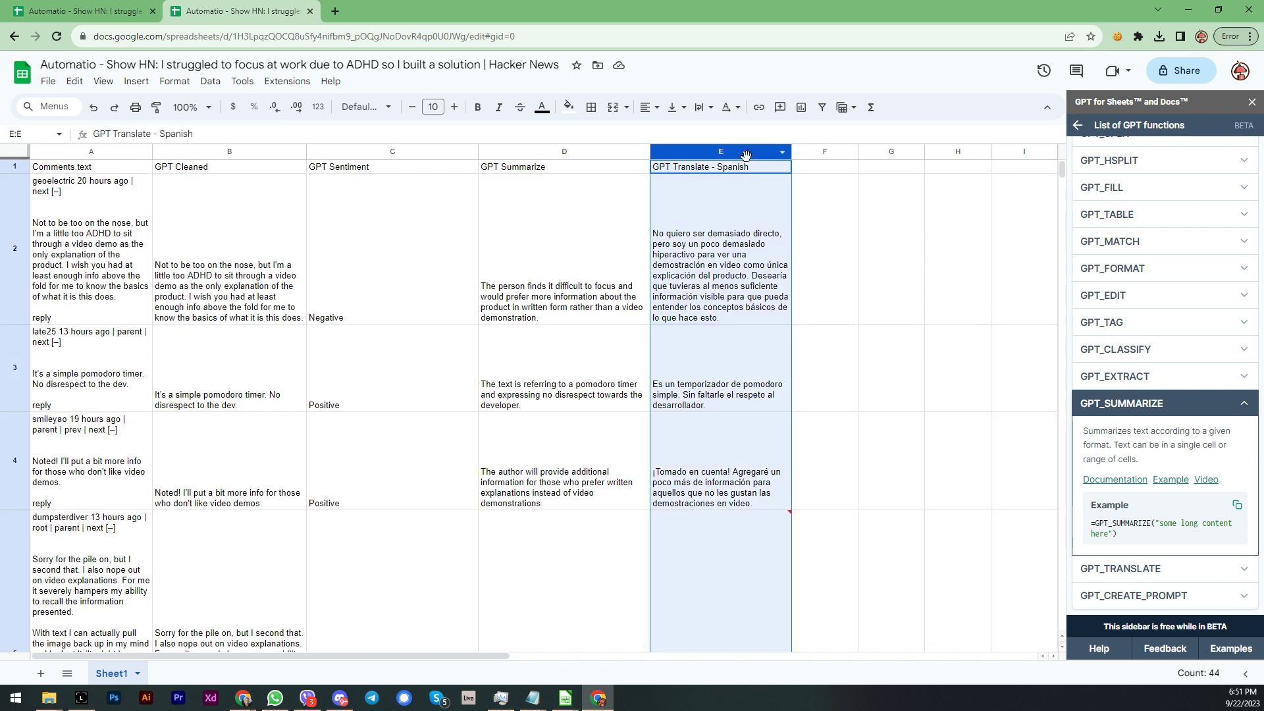
- Copy column E into column F and rename its header to 'GPT Translate - Japanes'
{"action": "key", "text": "ctrl+c"}
{"action": "left_click", "coordinate": [820, 153]}
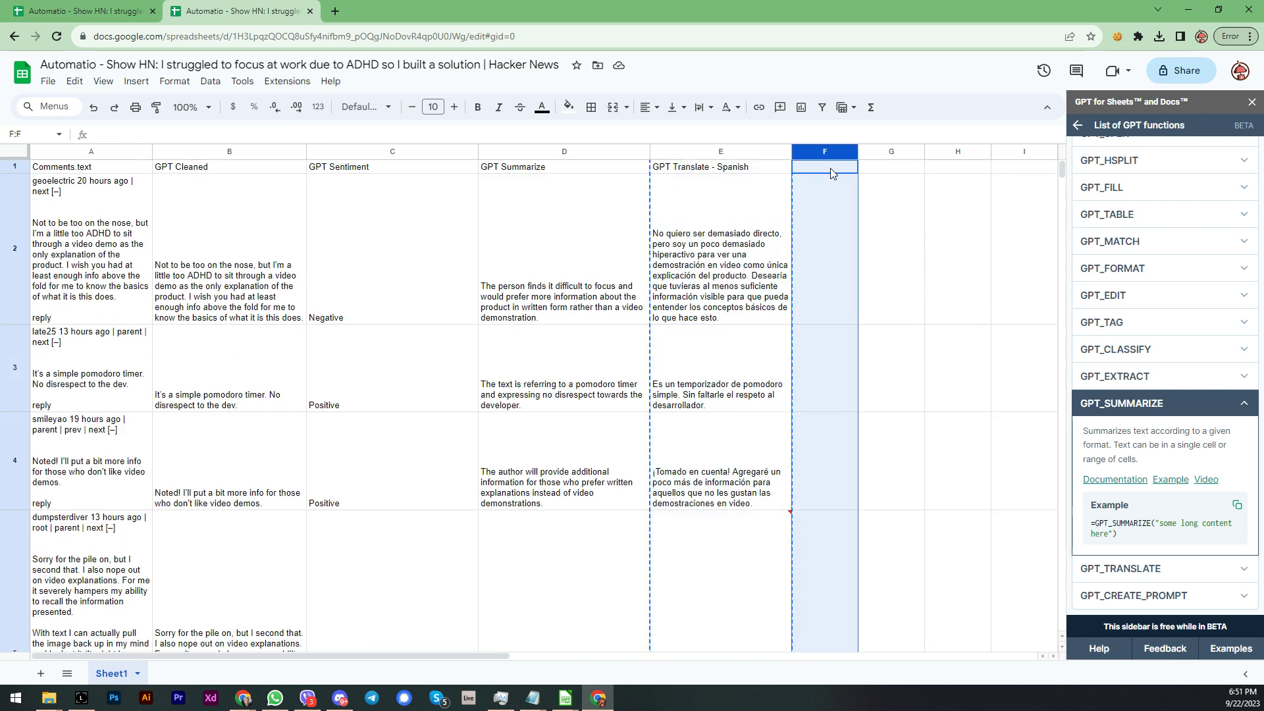
{"action": "key", "text": "ctrl+v"}
{"action": "left_click", "coordinate": [872, 168]}
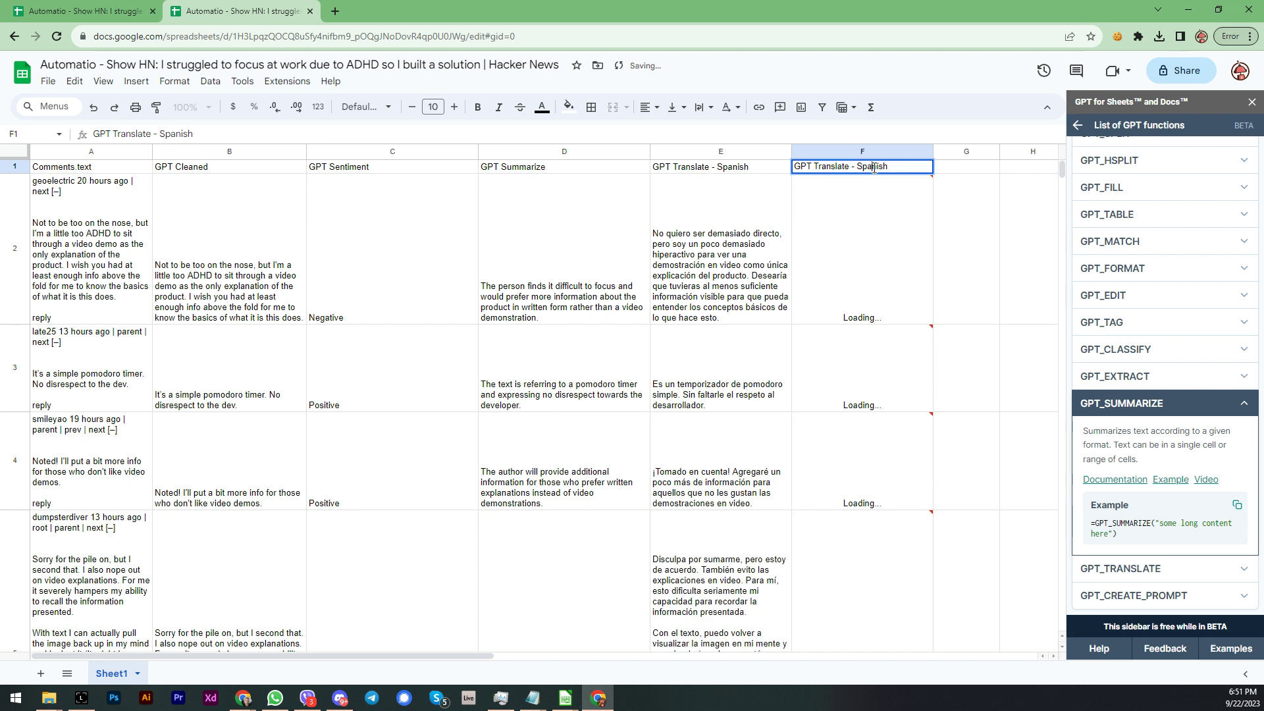
{"action": "double_click", "coordinate": [873, 167]}
{"action": "key", "text": "BackSpace"}
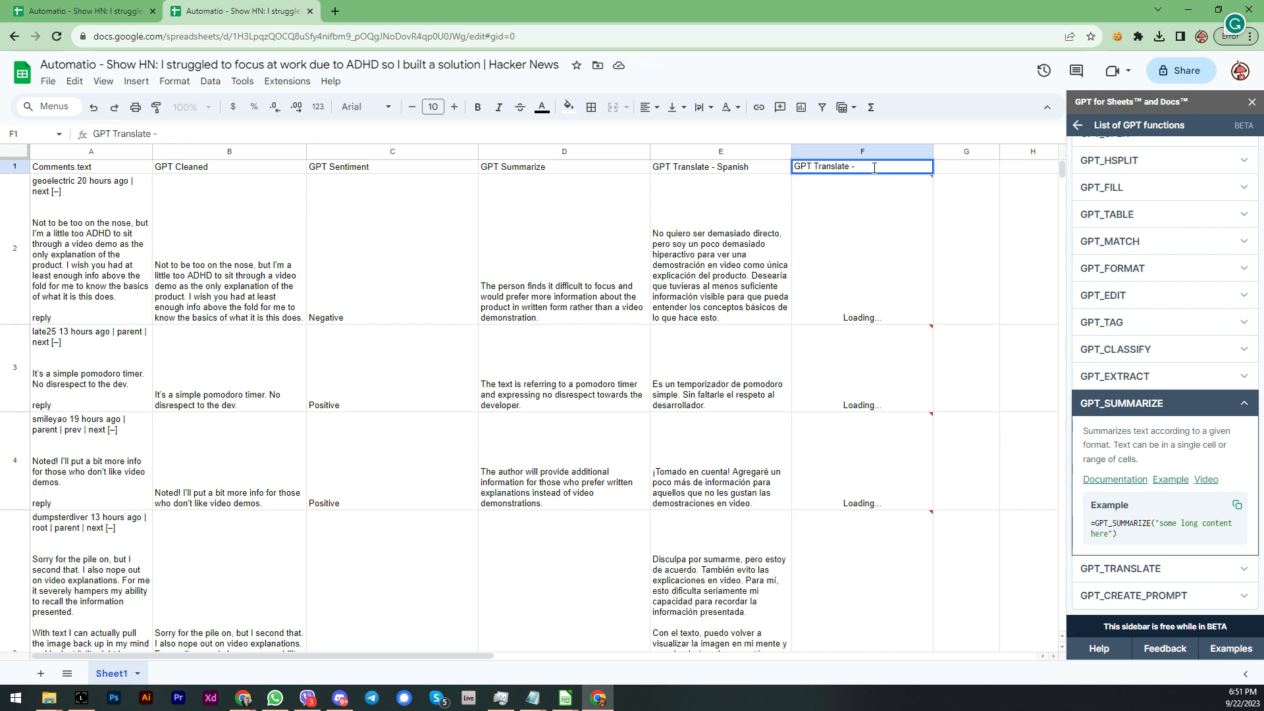
{"action": "type", "text": "Japanes"}
{"action": "key", "text": "Return"}
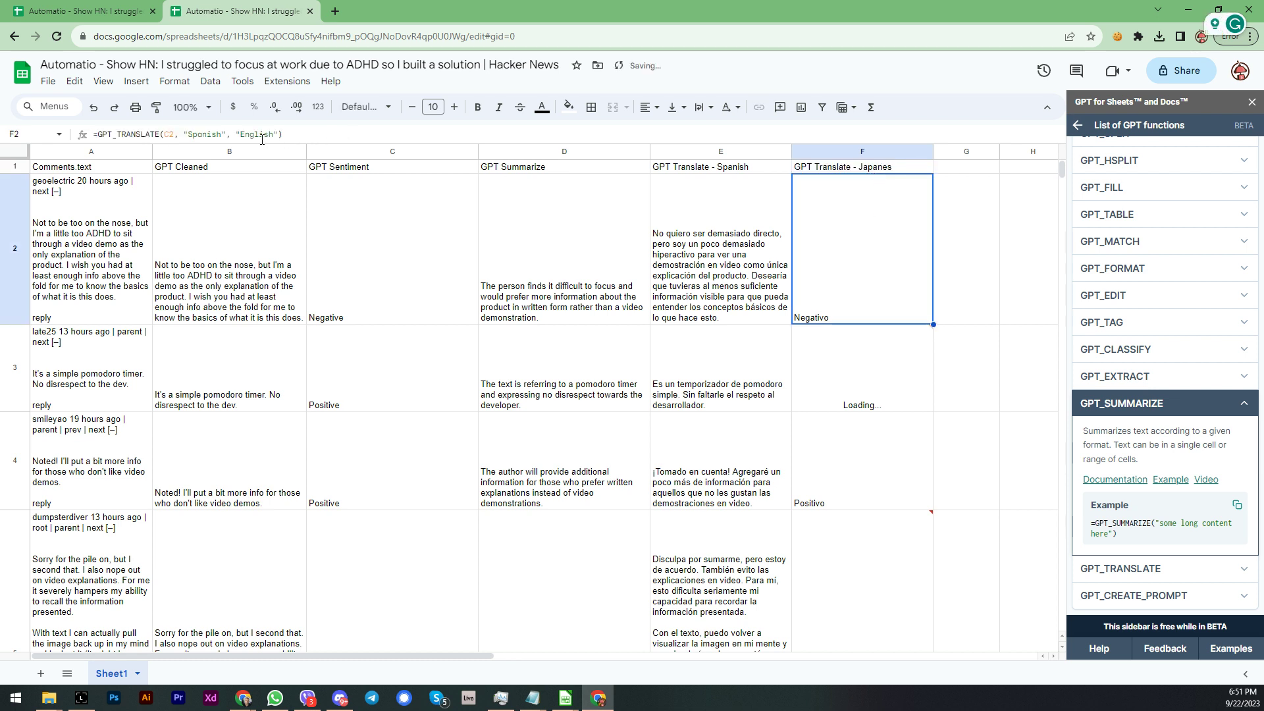
- Change F2's target language to Japanese and fill the formula down to F44
{"action": "double_click", "coordinate": [203, 134]}
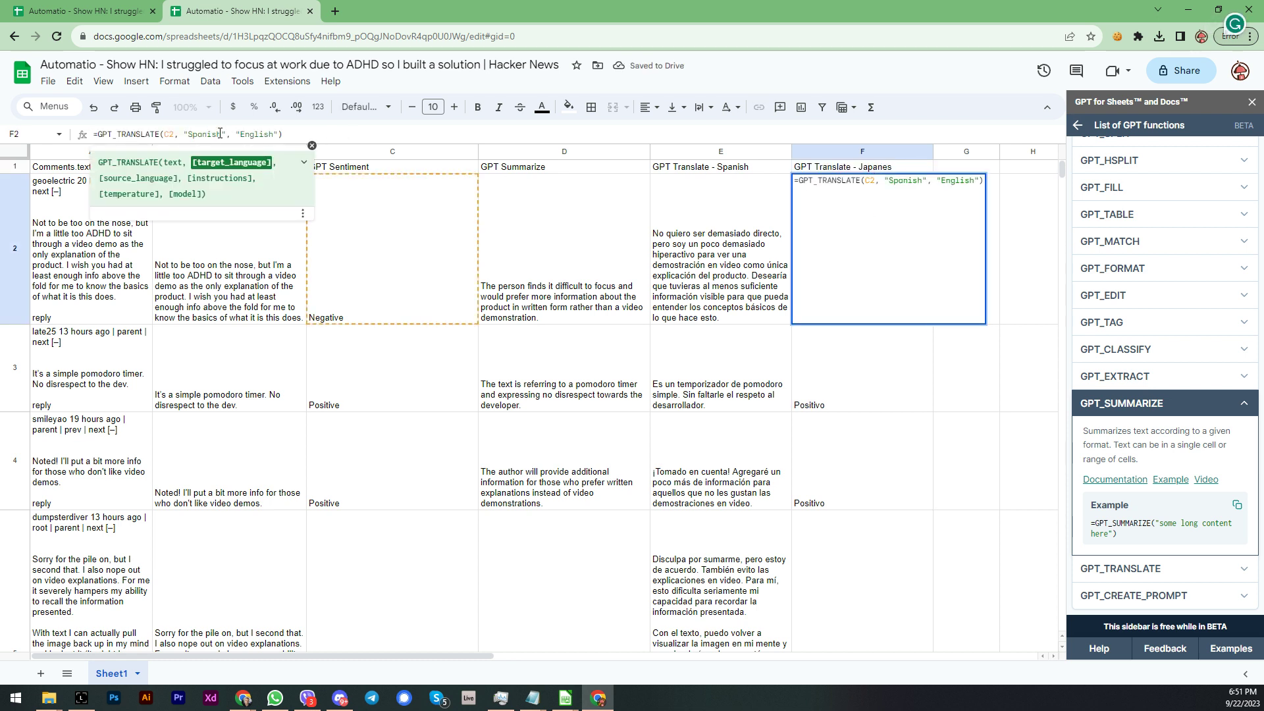
{"action": "left_click_drag", "start_coordinate": [223, 135], "coordinate": [189, 129]}
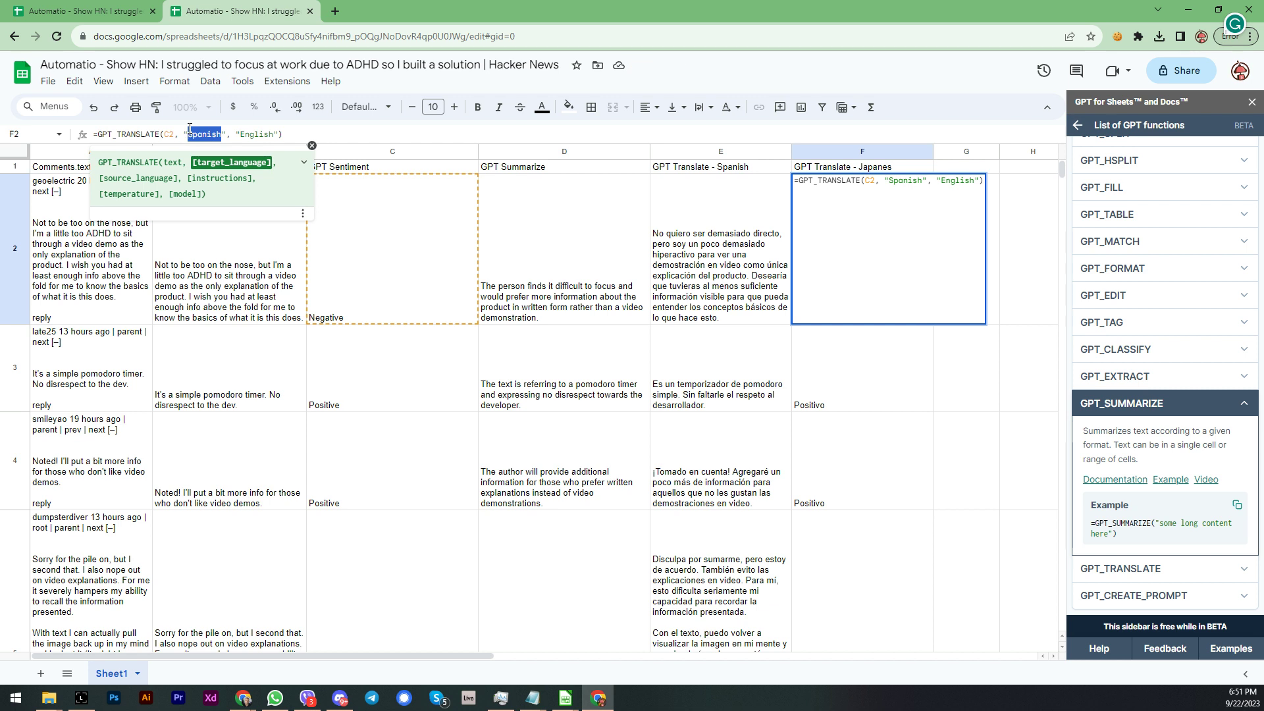
{"action": "type", "text": "Japanese"}
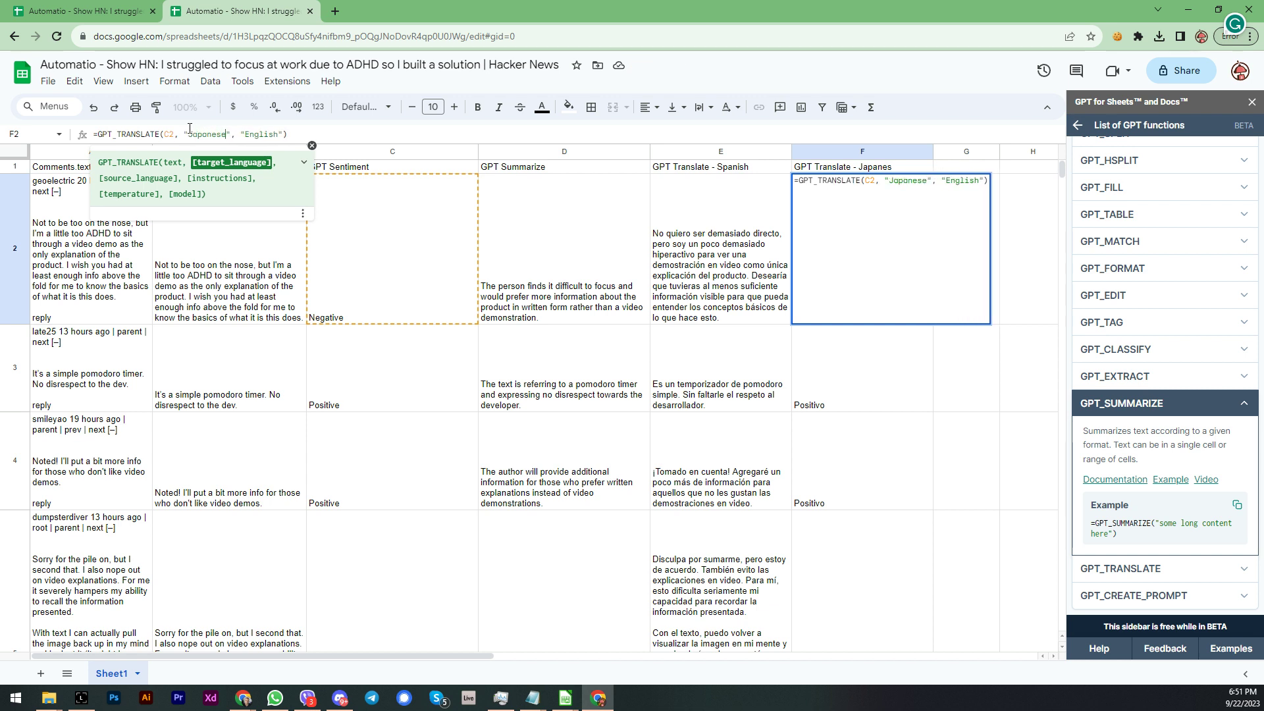
{"action": "key", "text": "Return"}
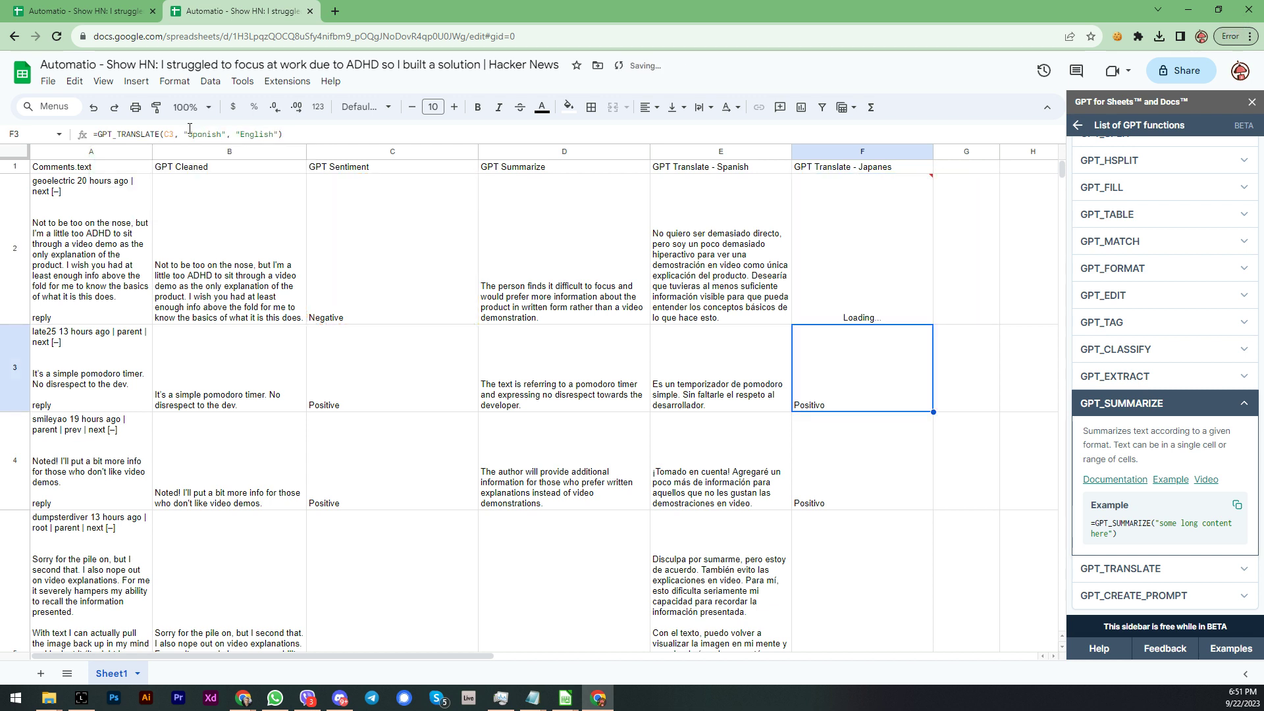
{"action": "left_click", "coordinate": [908, 318]}
{"action": "left_click_drag", "start_coordinate": [932, 330], "coordinate": [917, 451]}
{"action": "scroll", "coordinate": [916, 448], "scroll_direction": "up", "scroll_amount": 15}
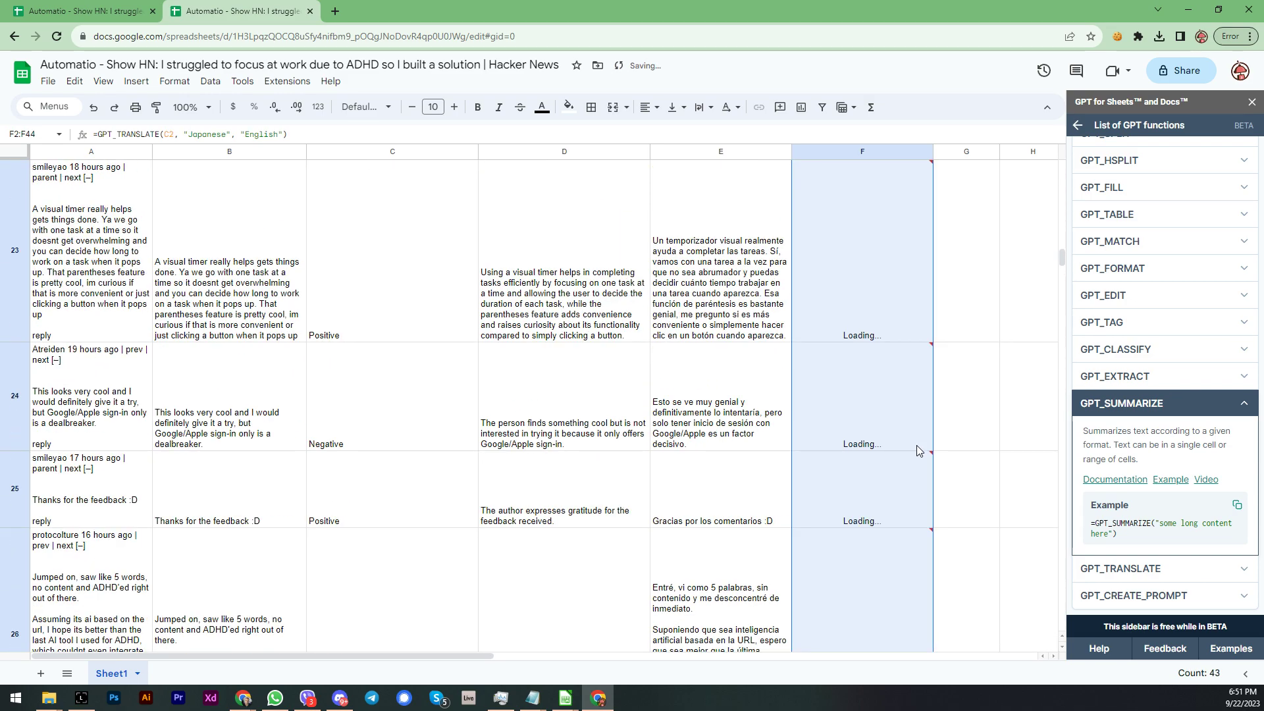
{"action": "scroll", "coordinate": [917, 444], "scroll_direction": "up", "scroll_amount": 5}
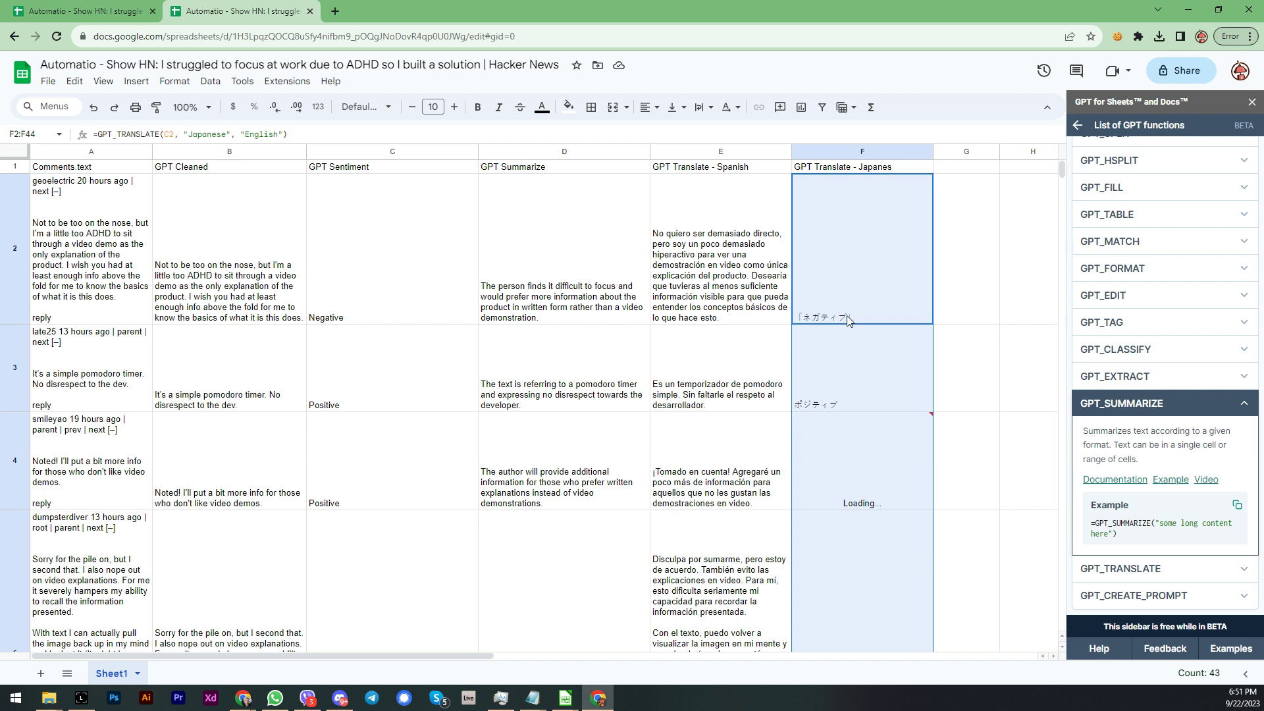
- Check the Japanese translations in F2, F3 and F4
{"action": "left_click", "coordinate": [888, 321]}
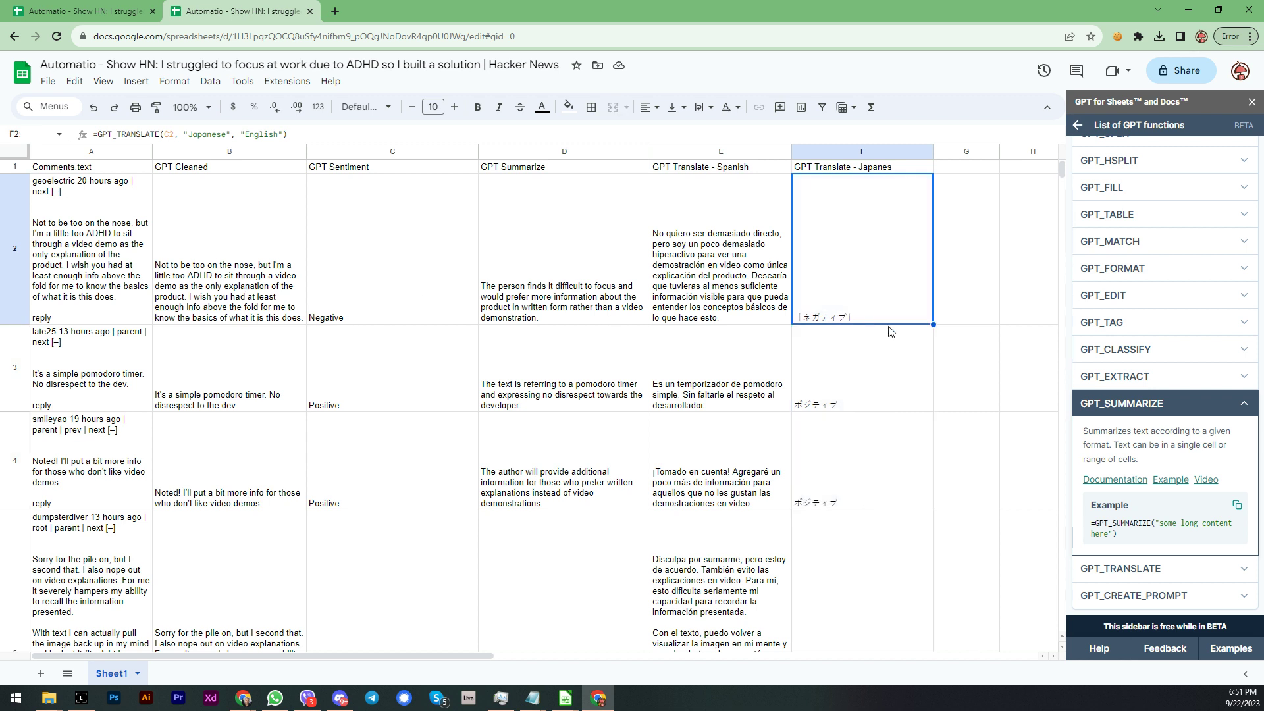
{"action": "left_click", "coordinate": [978, 300]}
{"action": "left_click", "coordinate": [813, 265]}
{"action": "left_click", "coordinate": [859, 400]}
{"action": "left_click", "coordinate": [866, 461]}
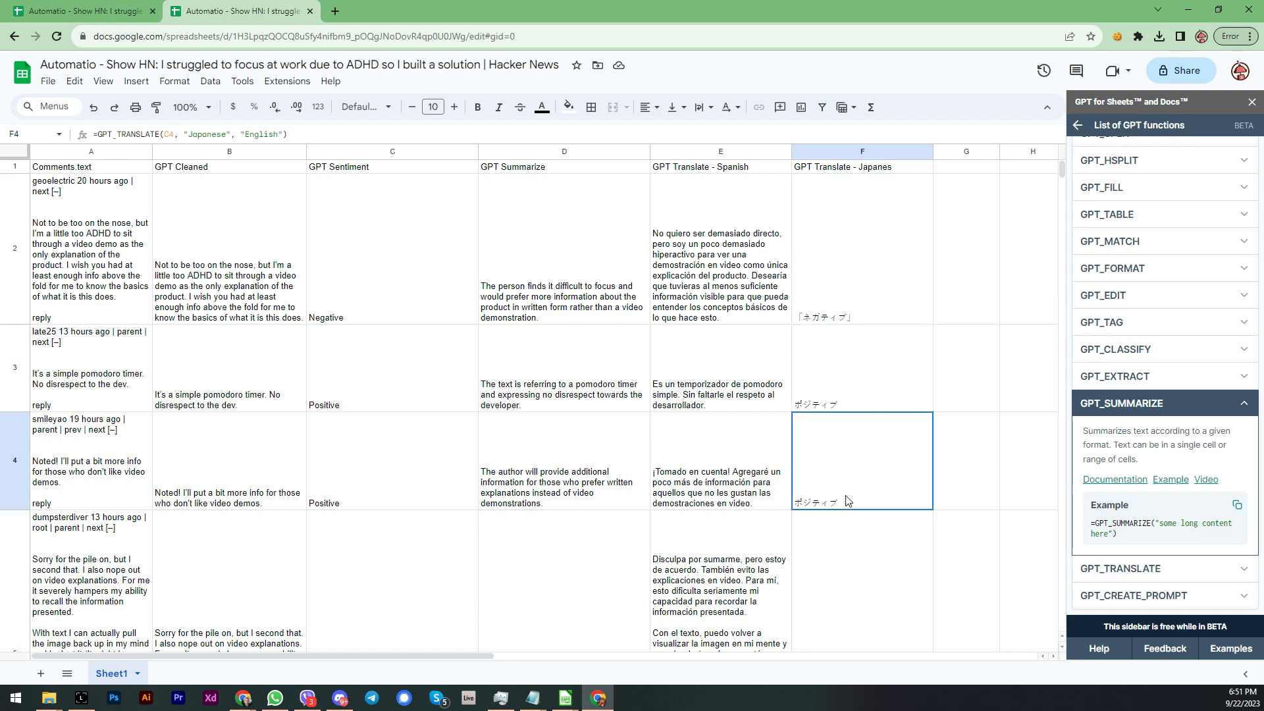
{"action": "scroll", "coordinate": [856, 488], "scroll_direction": "down", "scroll_amount": 5}
{"action": "scroll", "coordinate": [856, 500], "scroll_direction": "up", "scroll_amount": 5}
{"action": "scroll", "coordinate": [856, 506], "scroll_direction": "down", "scroll_amount": 5}
{"action": "scroll", "coordinate": [859, 504], "scroll_direction": "up", "scroll_amount": 5}
- Minimize Google Sheets and switch to the Hacker News thread with the Automatio panel
{"action": "left_click", "coordinate": [1188, 9]}
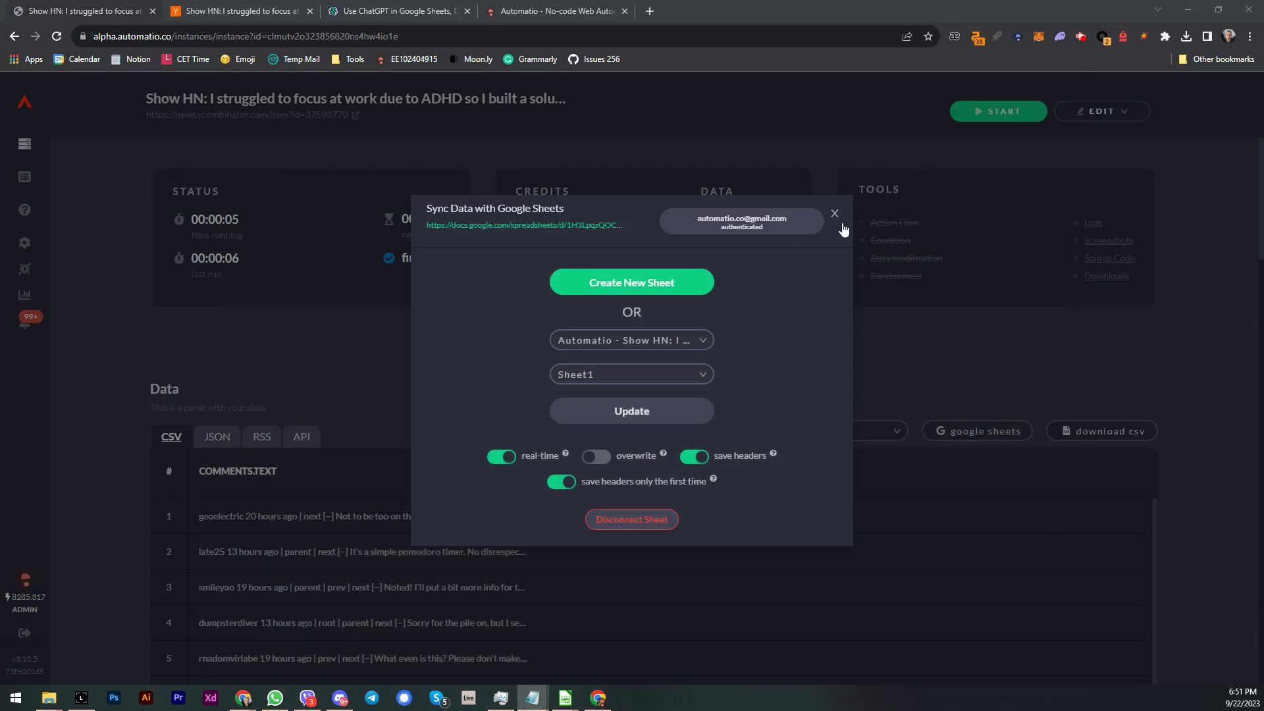
{"action": "left_click", "coordinate": [238, 7]}
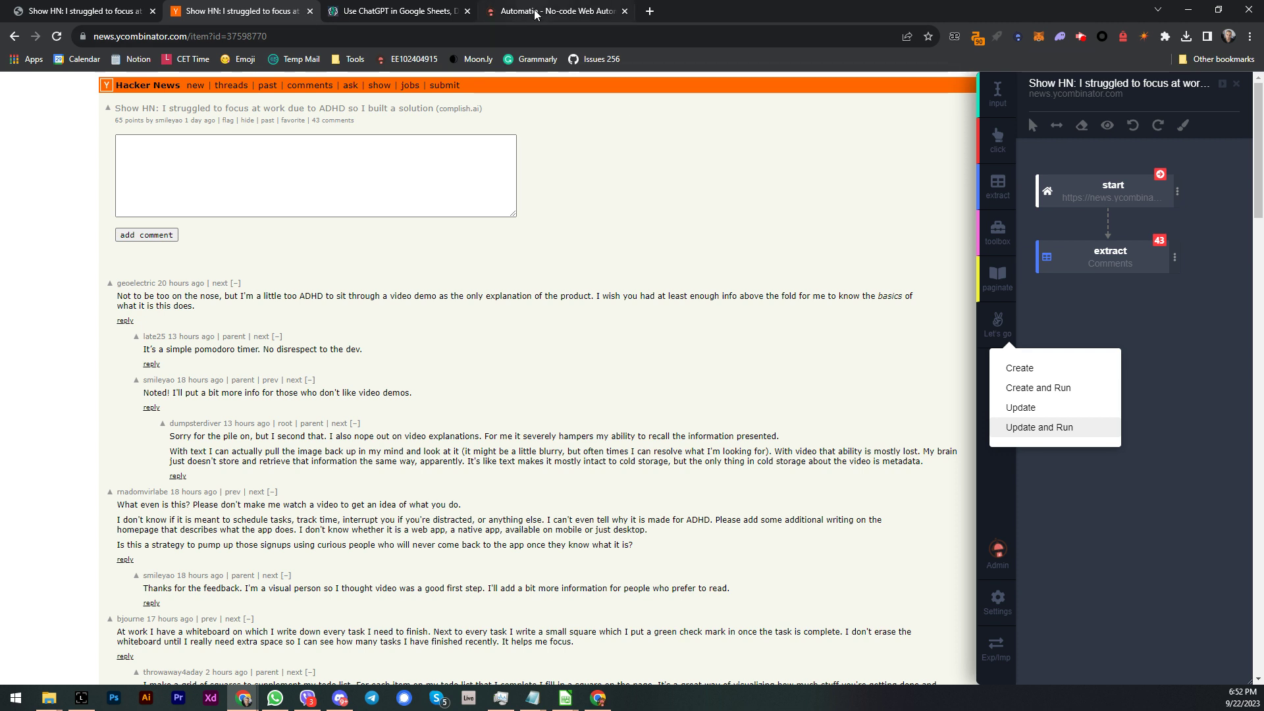
{"action": "mouse_move", "coordinate": [537, 14]}
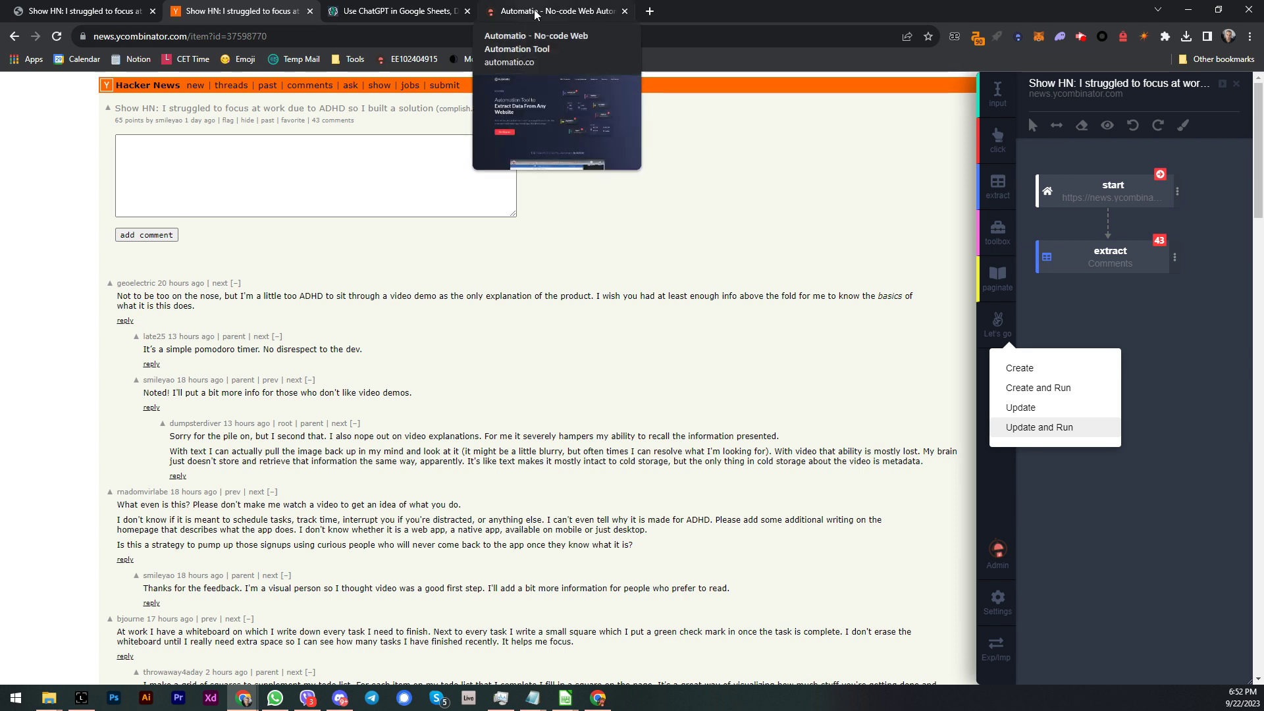
- Switch to the automatio.co tab and scroll down to the demo video and back
{"action": "left_click", "coordinate": [537, 15]}
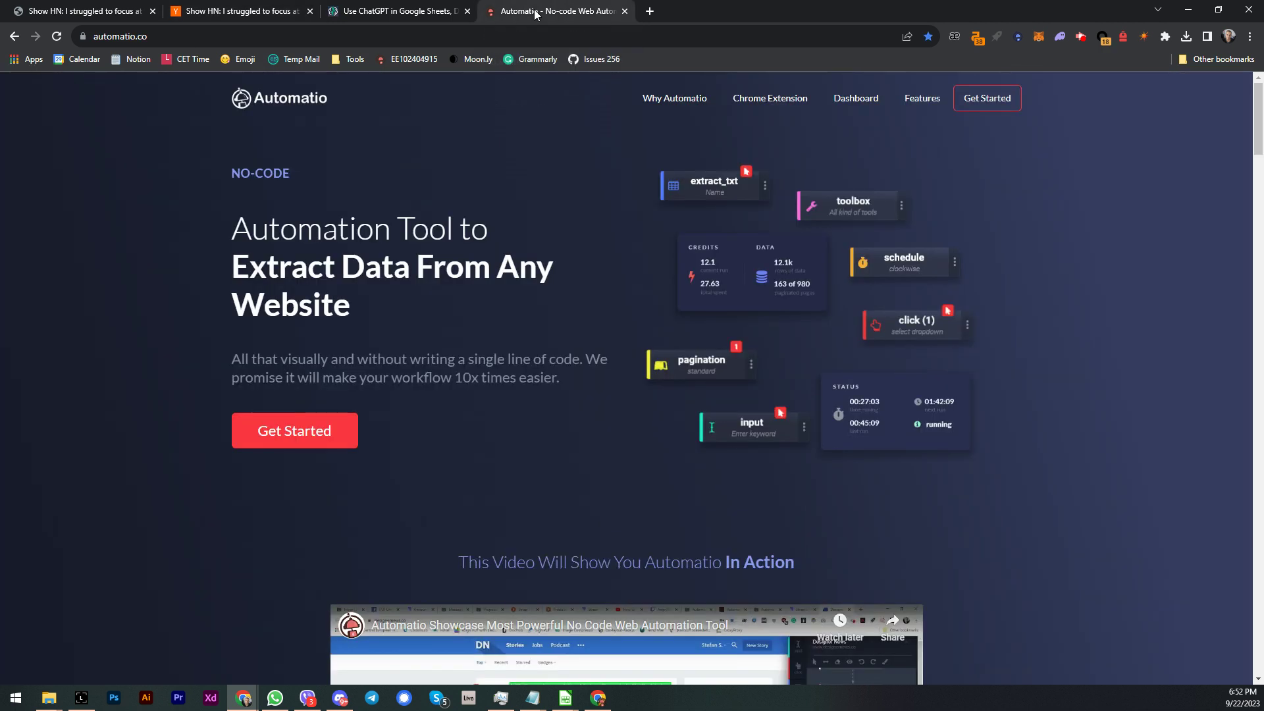
{"action": "scroll", "coordinate": [945, 379], "scroll_direction": "down", "scroll_amount": 5}
{"action": "scroll", "coordinate": [955, 373], "scroll_direction": "down", "scroll_amount": 5}
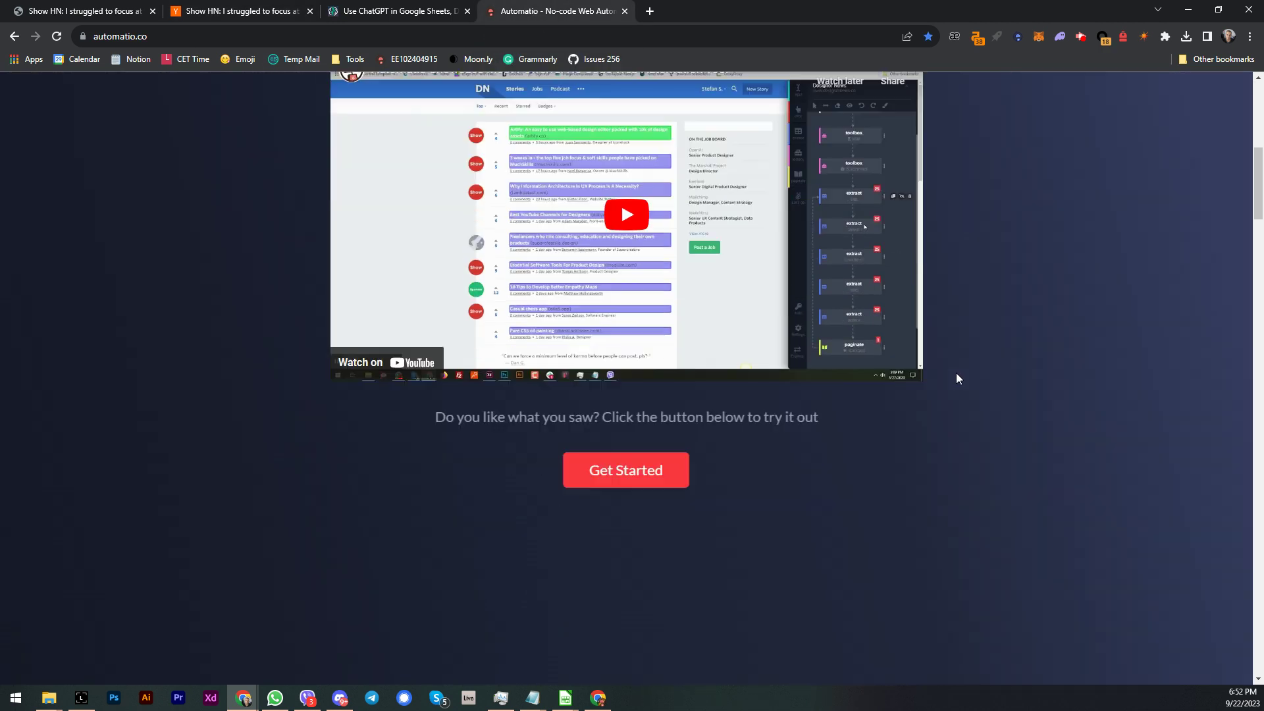
{"action": "scroll", "coordinate": [955, 372], "scroll_direction": "up", "scroll_amount": 10}
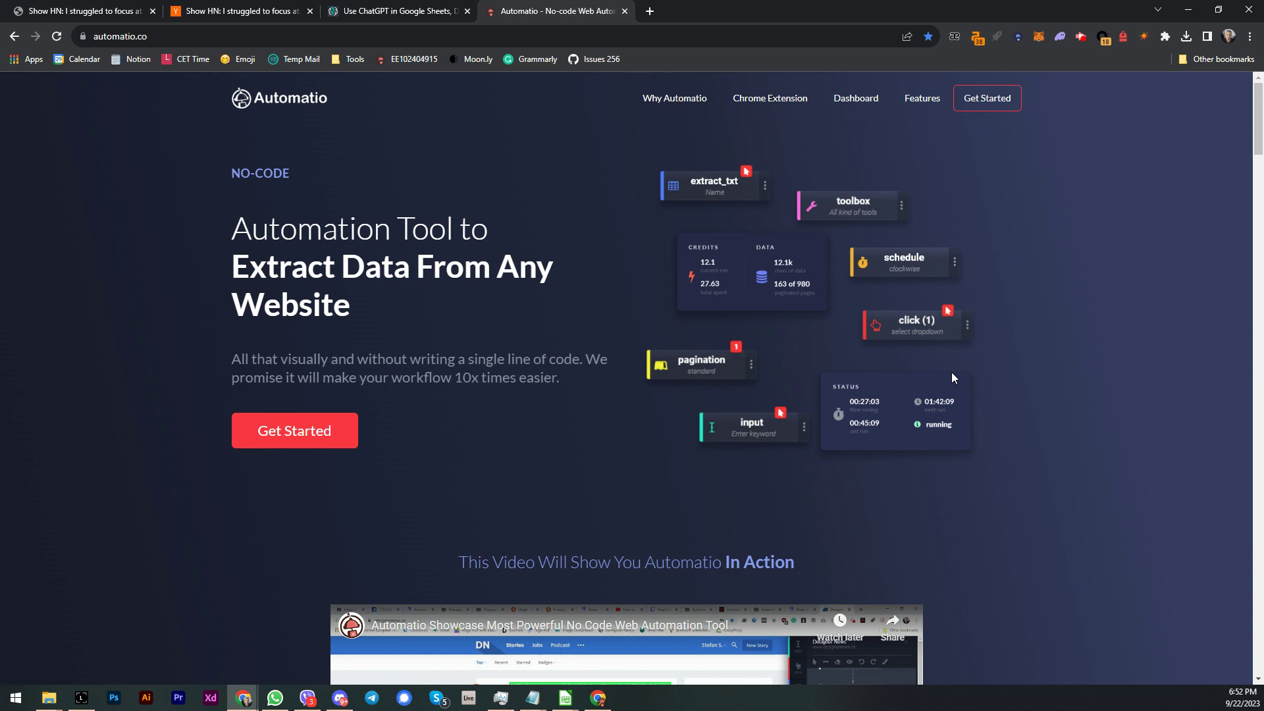